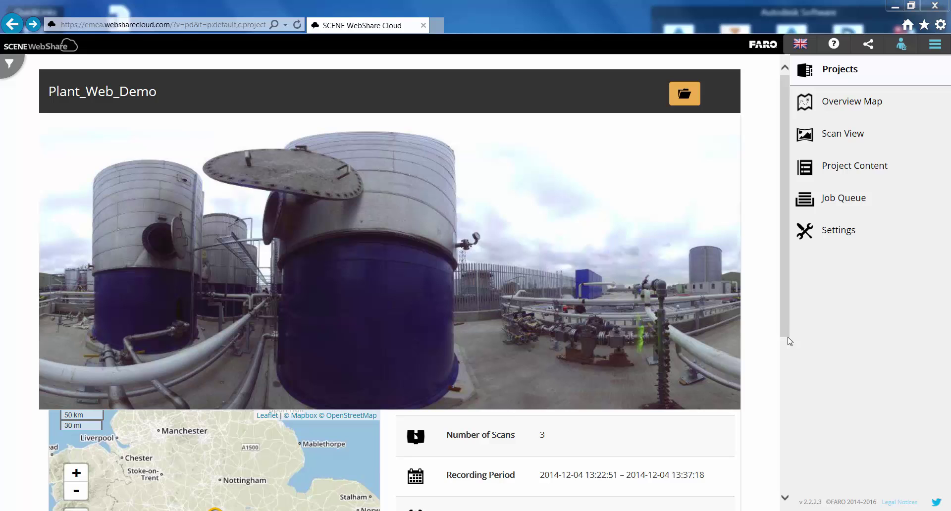
# - Open the Plant_Web_Demo overview map and show its map view tools
pyautogui.moveTo(789, 328); pyautogui.dragTo(771, 303)
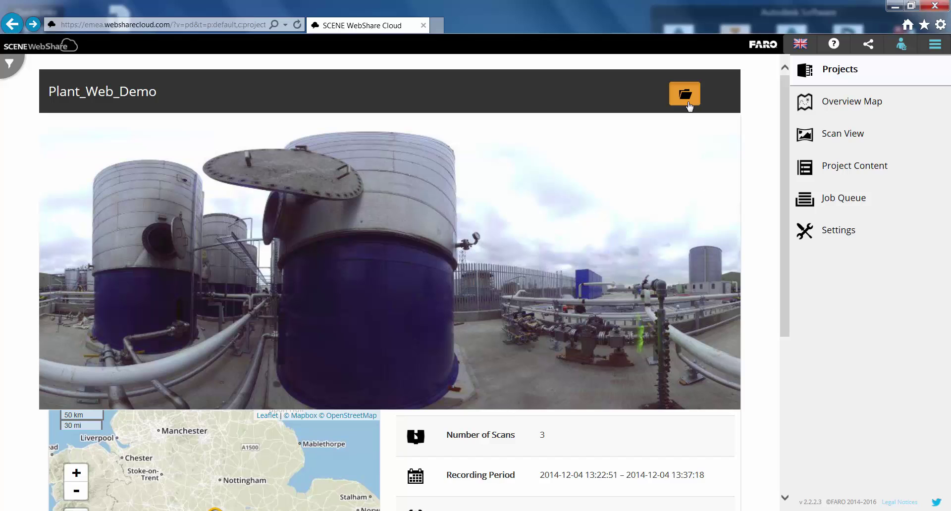
pyautogui.click(686, 91)
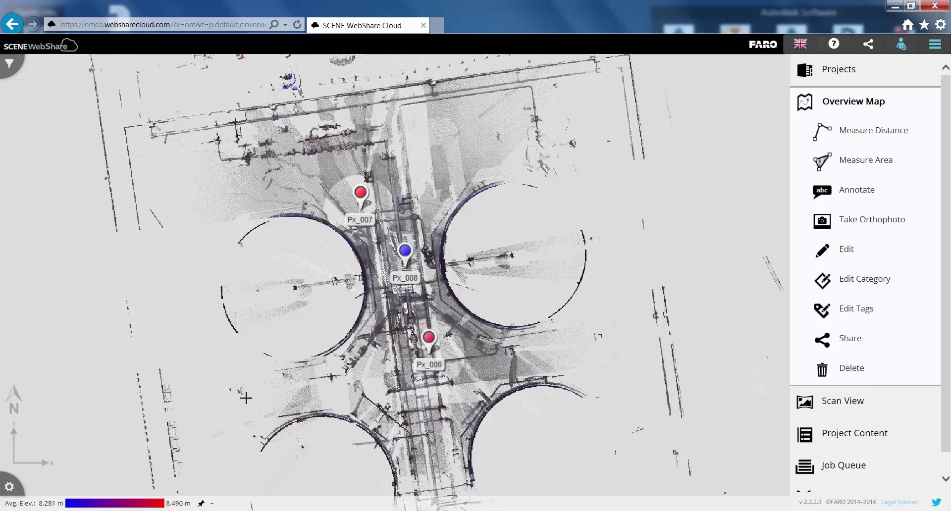
pyautogui.click(12, 484)
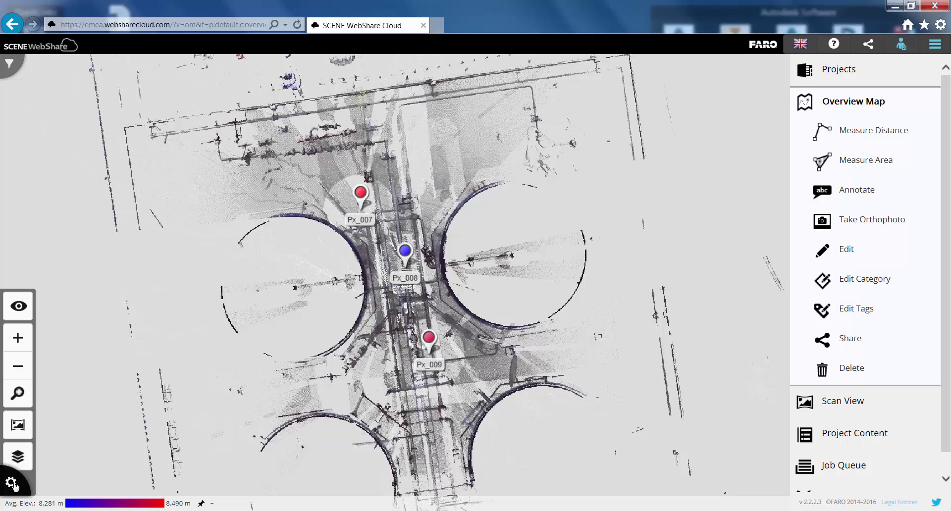
# - Preview scan Px_008's panorama, turn it south toward Px_009, then close the inset
pyautogui.click(18, 427)
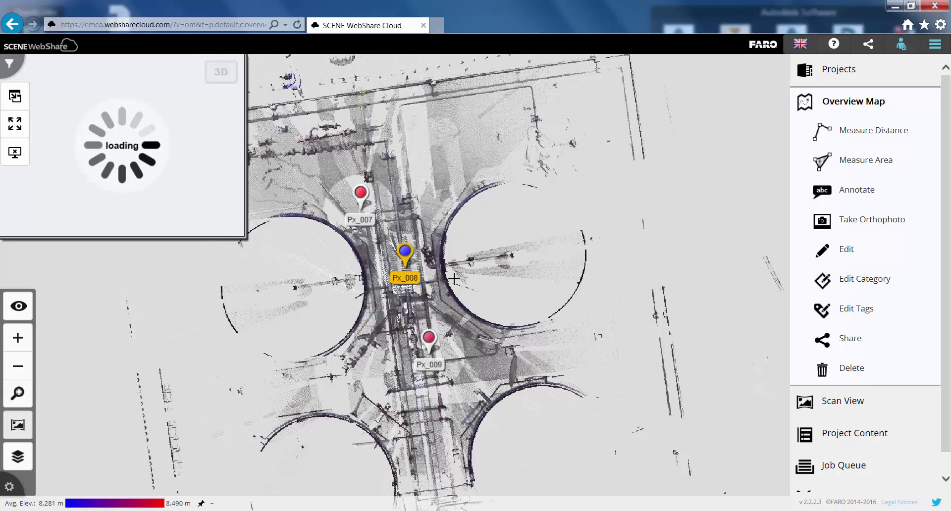
pyautogui.moveTo(233, 196); pyautogui.dragTo(101, 175)
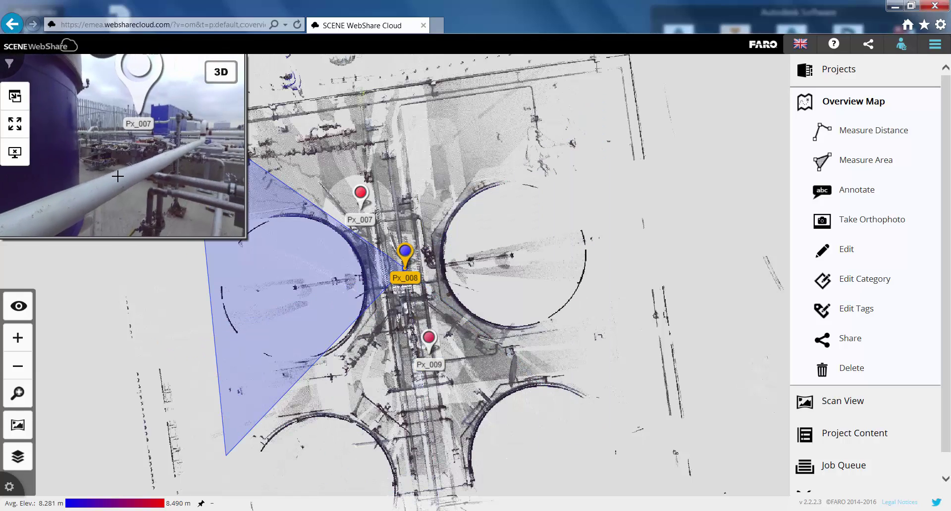
pyautogui.click(15, 97)
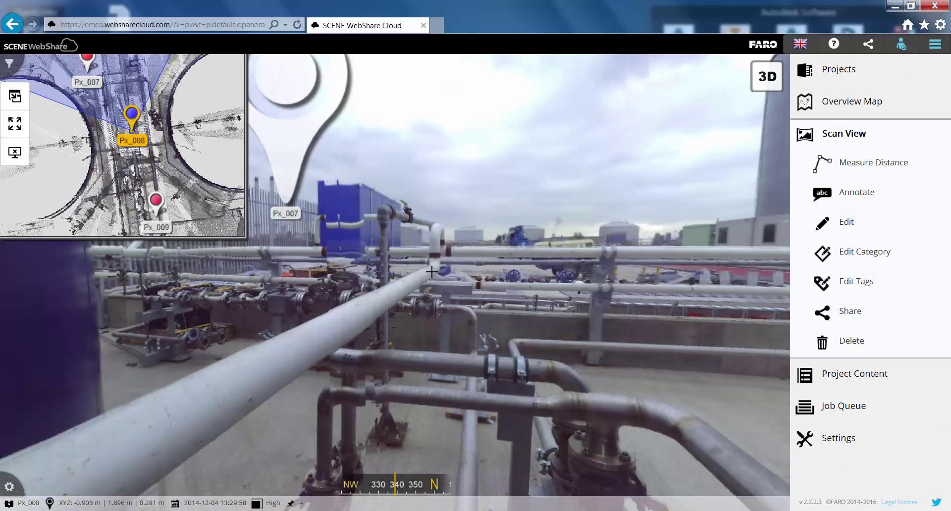
pyautogui.moveTo(528, 286); pyautogui.dragTo(369, 294)
pyautogui.moveTo(446, 292); pyautogui.dragTo(374, 292)
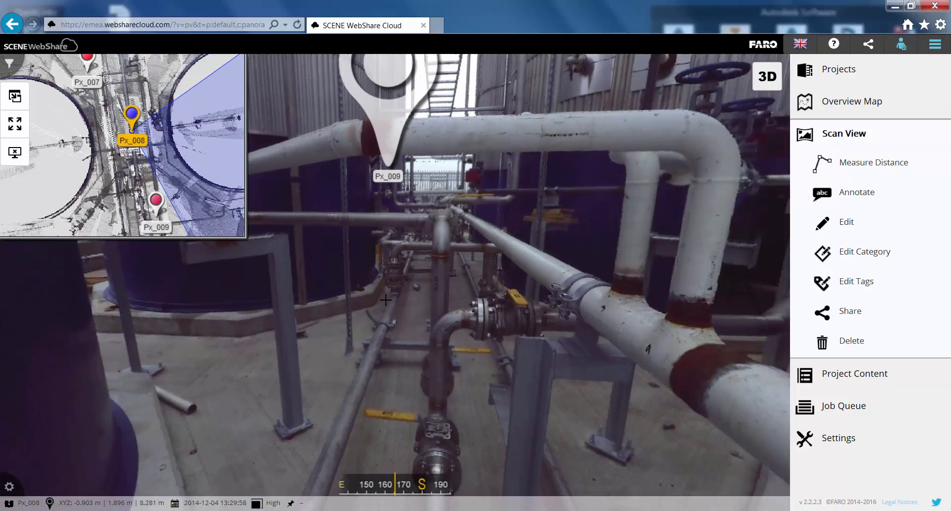
pyautogui.click(20, 130)
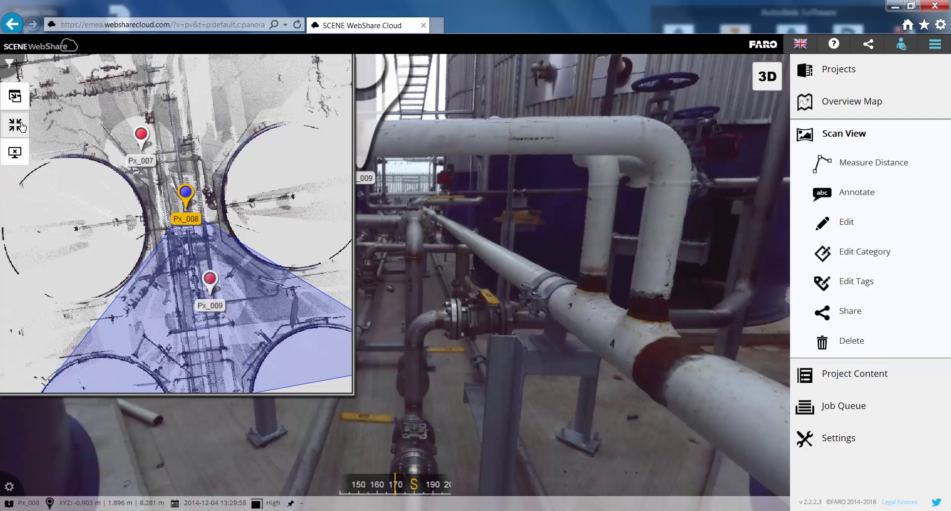
pyautogui.click(21, 125)
pyautogui.click(15, 96)
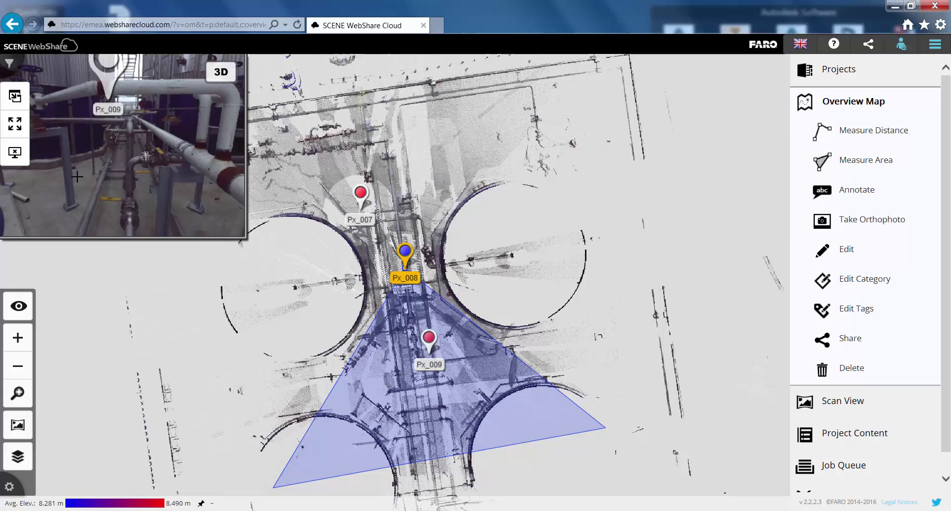
pyautogui.click(14, 153)
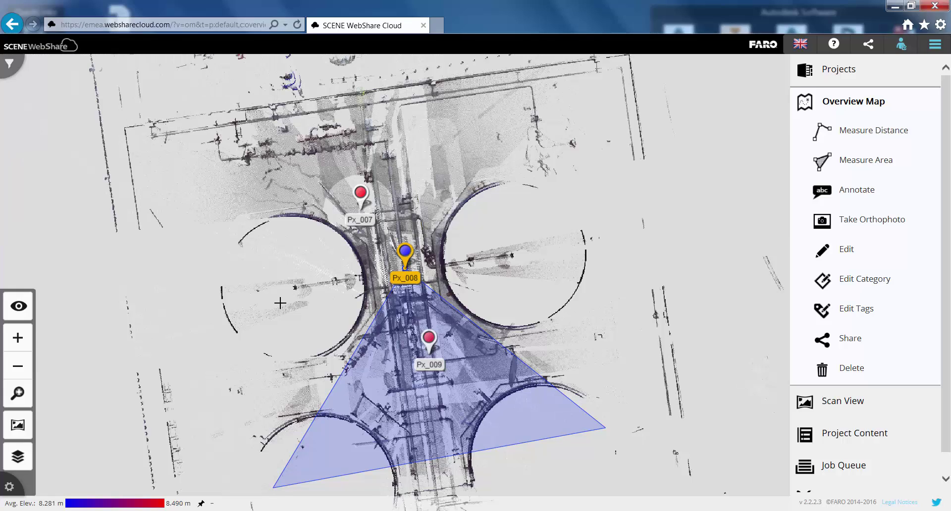
# - Start a new annotation in Select Area mode on the overview map
pyautogui.click(872, 198)
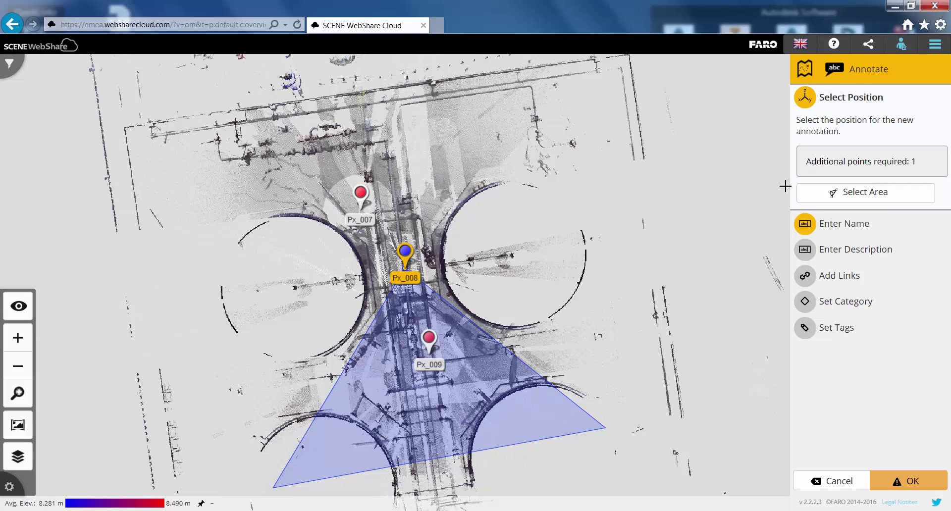
pyautogui.click(506, 243)
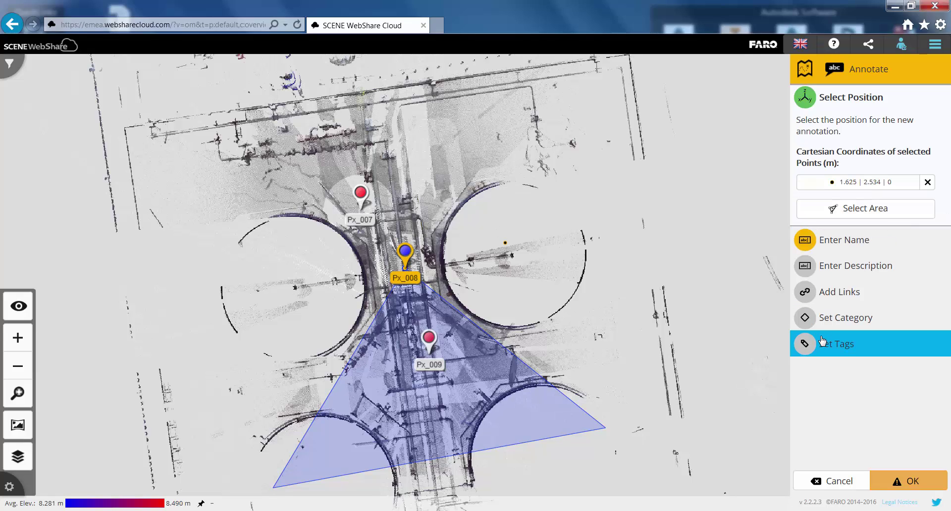
pyautogui.click(890, 205)
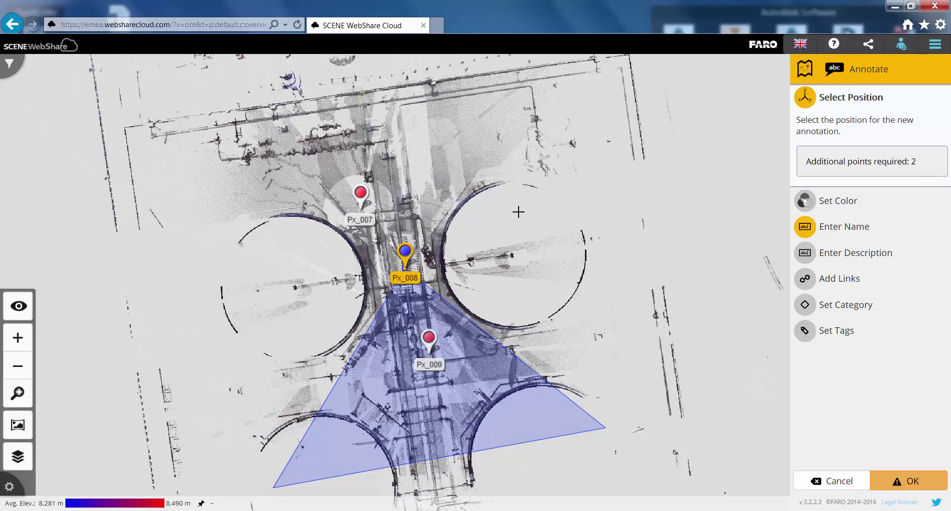
pyautogui.scroll(5, 519, 212)
pyautogui.scroll(-2, 518, 211)
# - Outline the tank's rim from the top around the right side to its lower-right edge
pyautogui.click(523, 154)
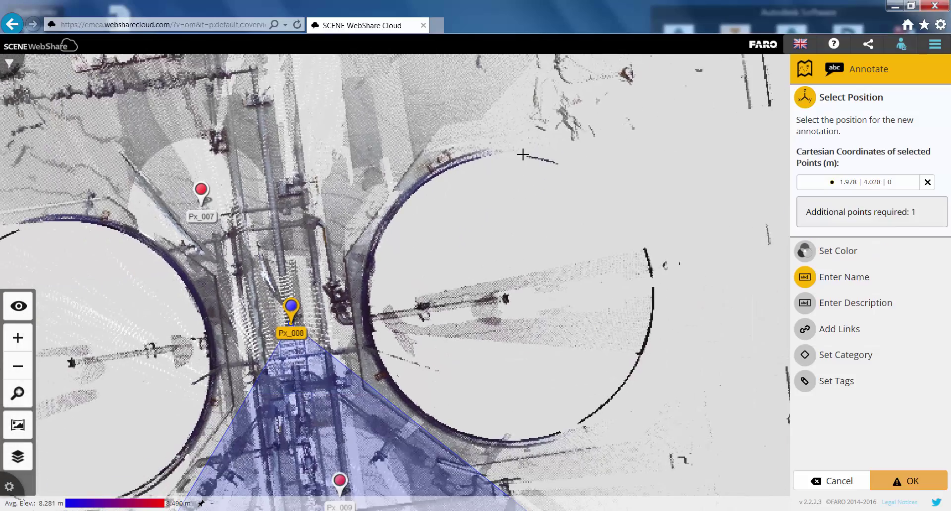
pyautogui.click(543, 161)
pyautogui.click(615, 201)
pyautogui.click(628, 219)
pyautogui.click(641, 246)
pyautogui.click(652, 270)
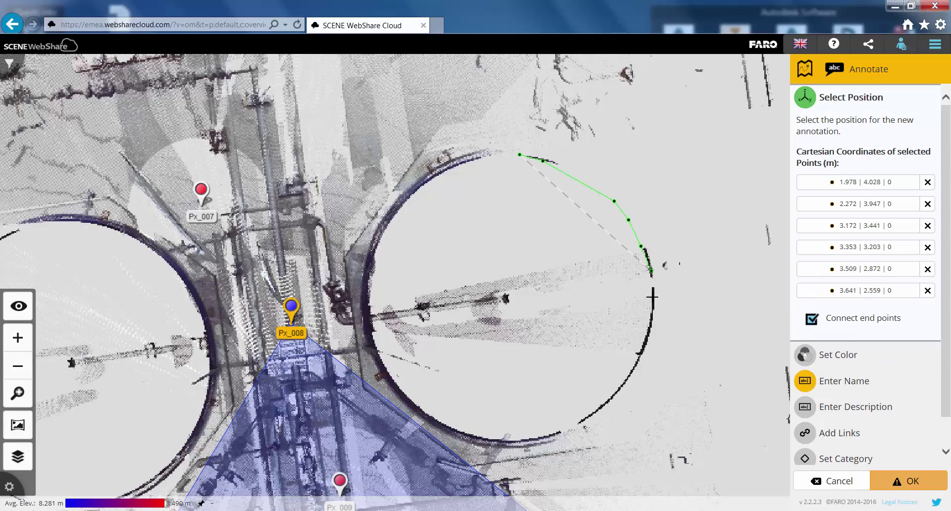
pyautogui.click(652, 297)
pyautogui.click(646, 342)
pyautogui.click(625, 385)
pyautogui.click(590, 415)
pyautogui.click(537, 437)
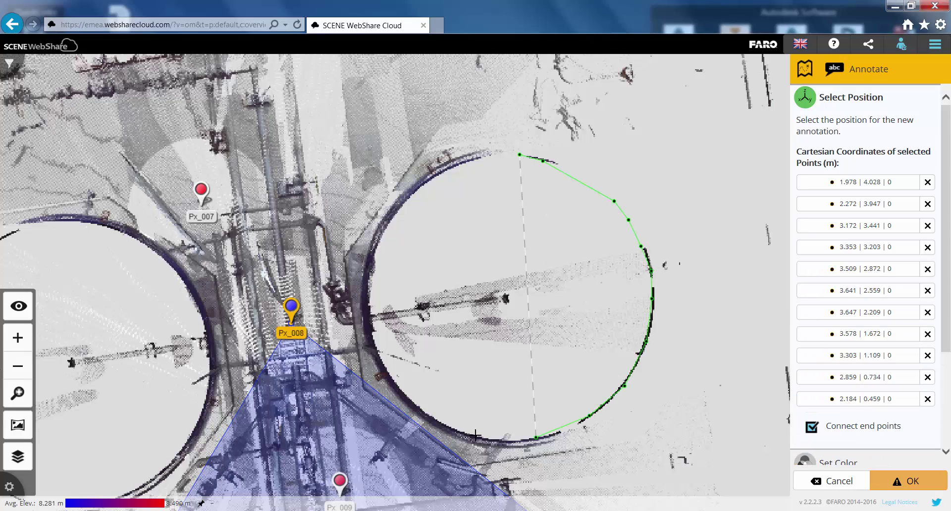
# - Continue the outline along the tank's bottom and left edges back to the first point
pyautogui.click(499, 438)
pyautogui.click(463, 427)
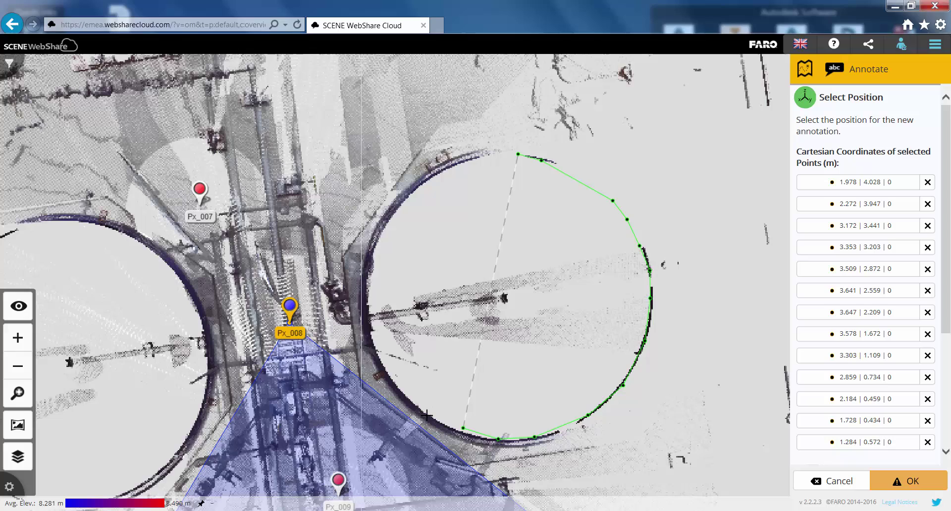
pyautogui.click(419, 405)
pyautogui.click(393, 372)
pyautogui.click(373, 335)
pyautogui.click(369, 293)
pyautogui.click(373, 241)
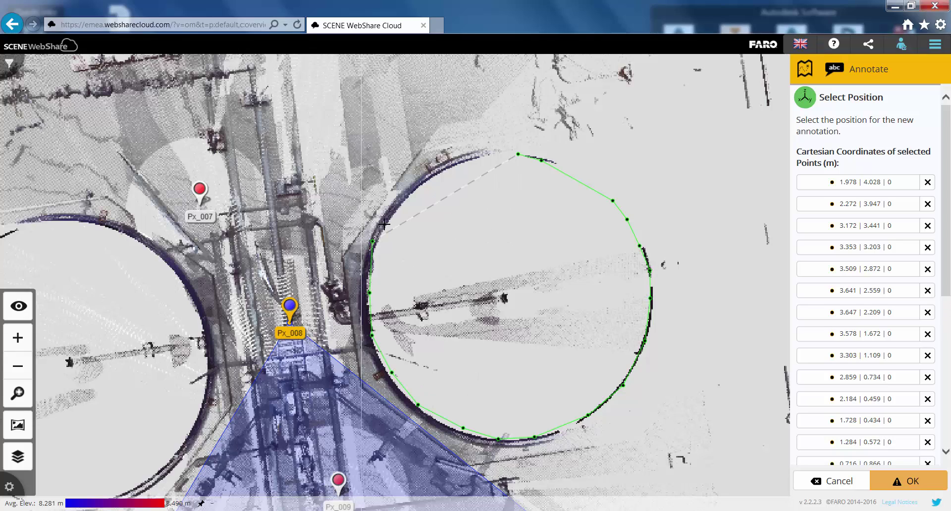
pyautogui.click(401, 203)
pyautogui.click(440, 161)
pyautogui.click(483, 153)
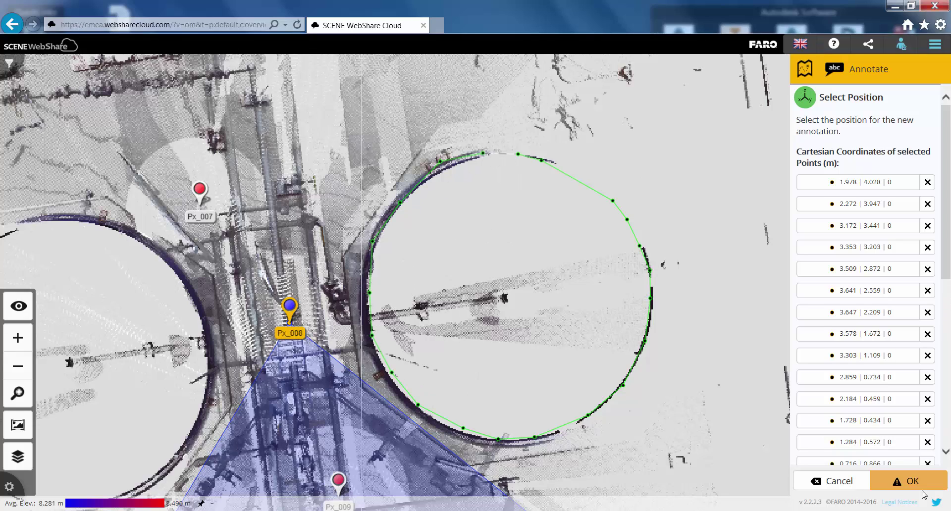
pyautogui.scroll(-7, 946, 455)
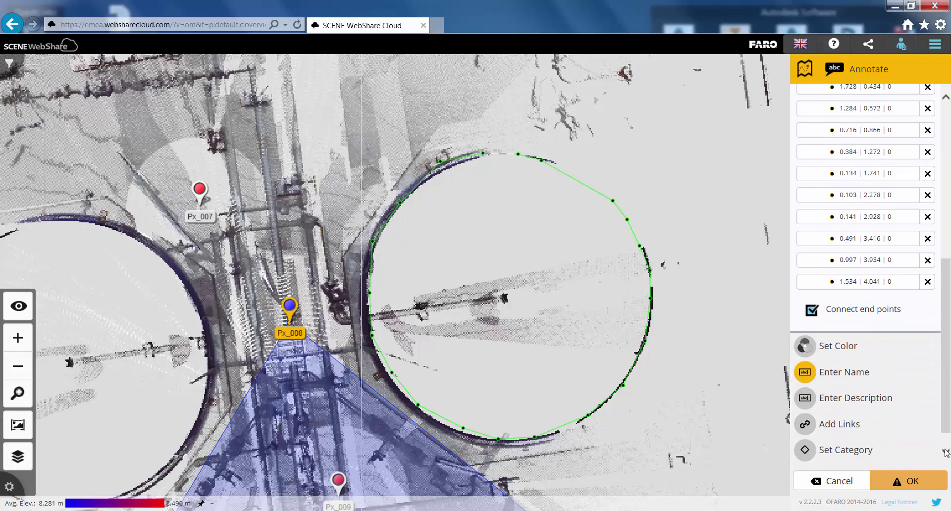
# - Color the outline red, describe it 'Tank to be remove', and name it 'Tank 1'
pyautogui.click(816, 345)
pyautogui.click(905, 178)
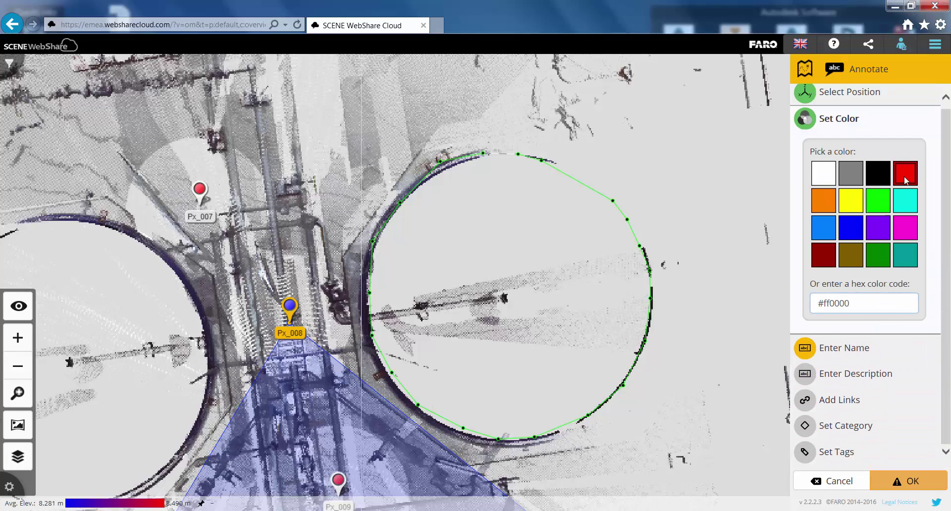
pyautogui.click(858, 375)
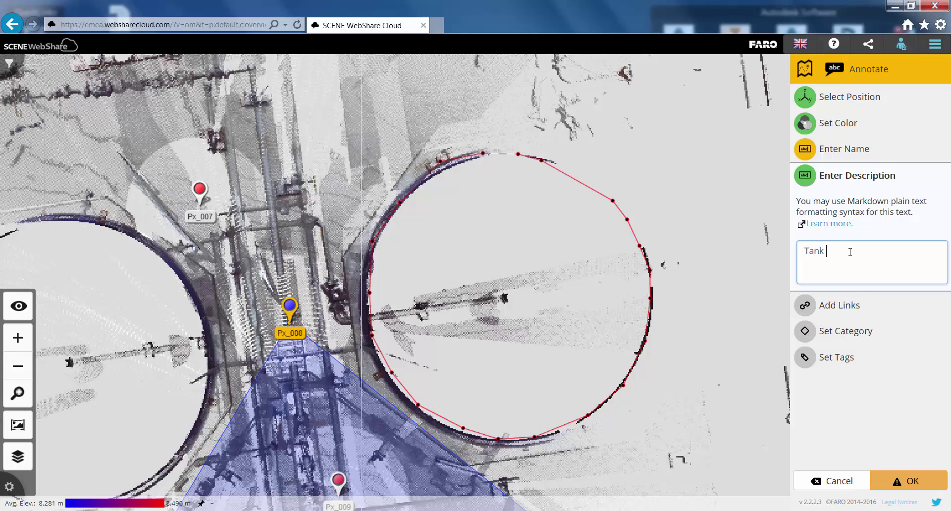
pyautogui.write('Tank to be removed')
pyautogui.click(862, 149)
pyautogui.write('Tank 1')
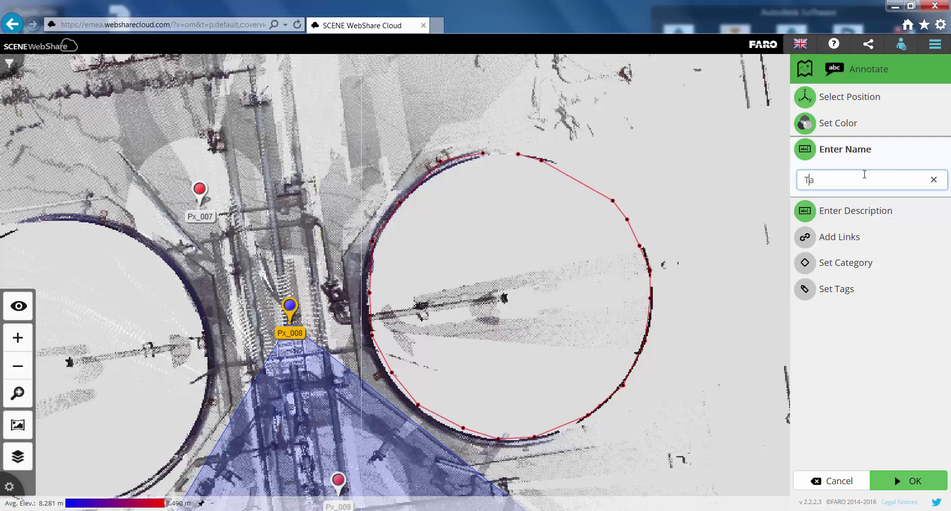
# - Set the annotation's category to Replacements and add the tag Tanks
pyautogui.click(854, 237)
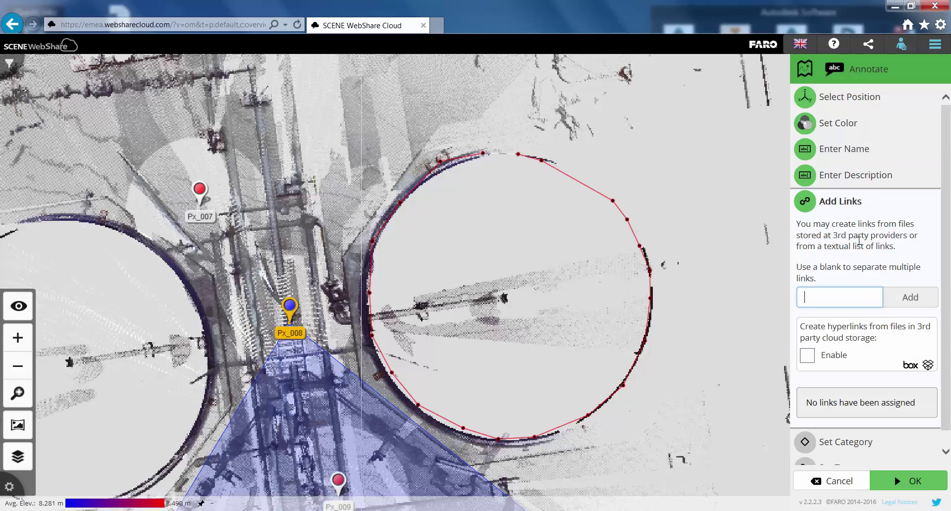
pyautogui.click(862, 442)
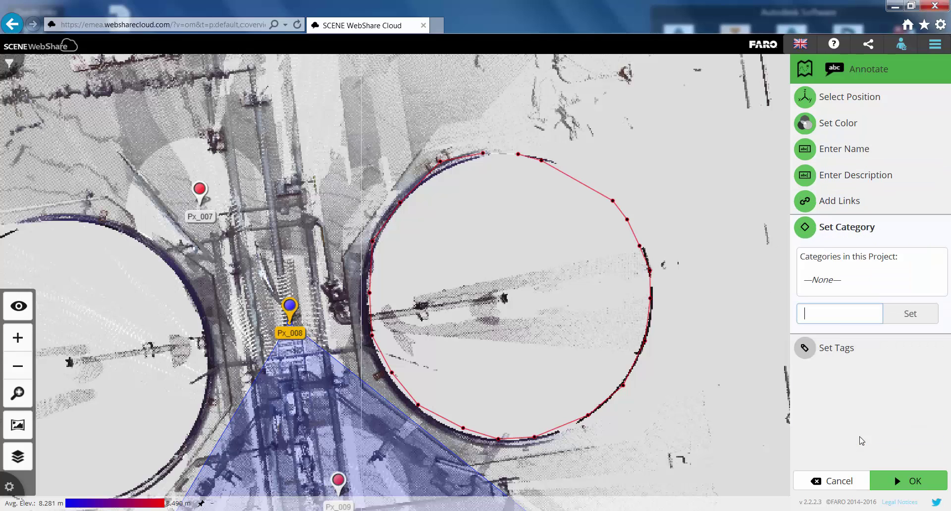
pyautogui.write('Replacements')
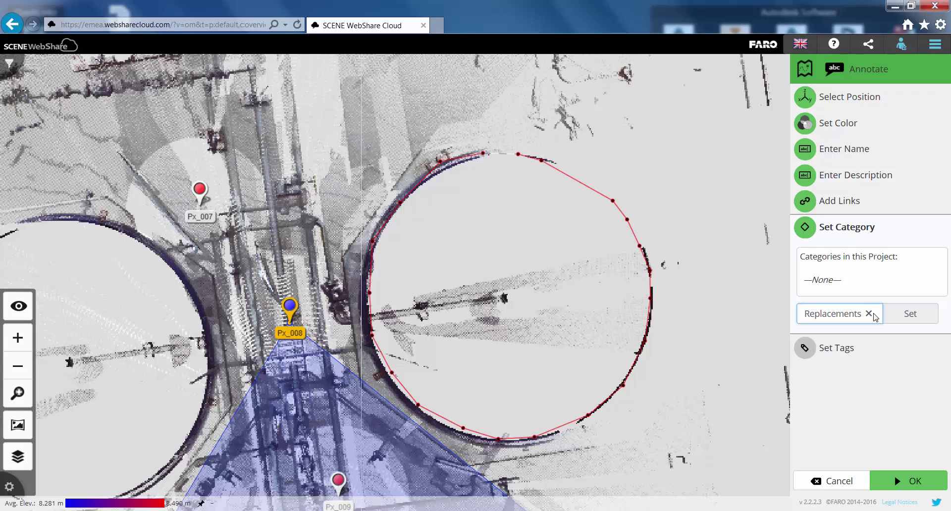
pyautogui.click(911, 314)
pyautogui.click(851, 394)
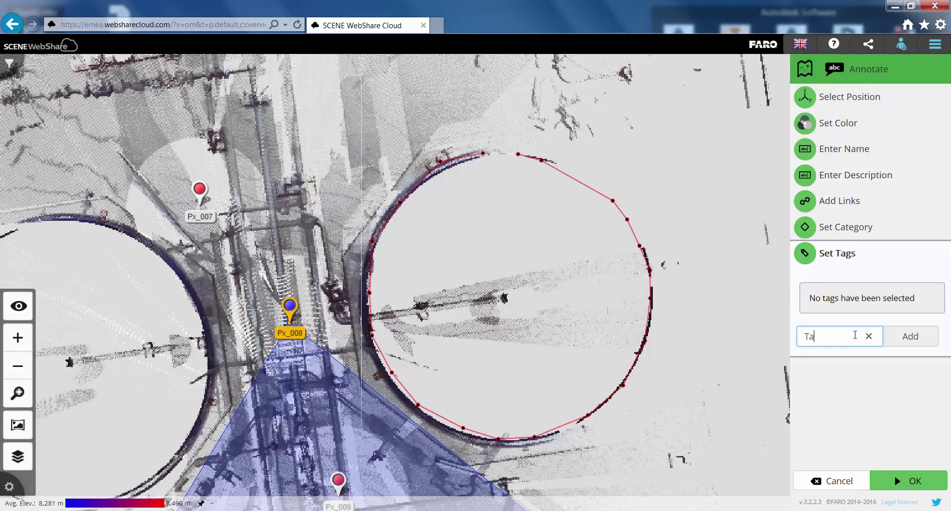
pyautogui.click(901, 339)
# - Save the Tank 1 annotation
pyautogui.click(908, 481)
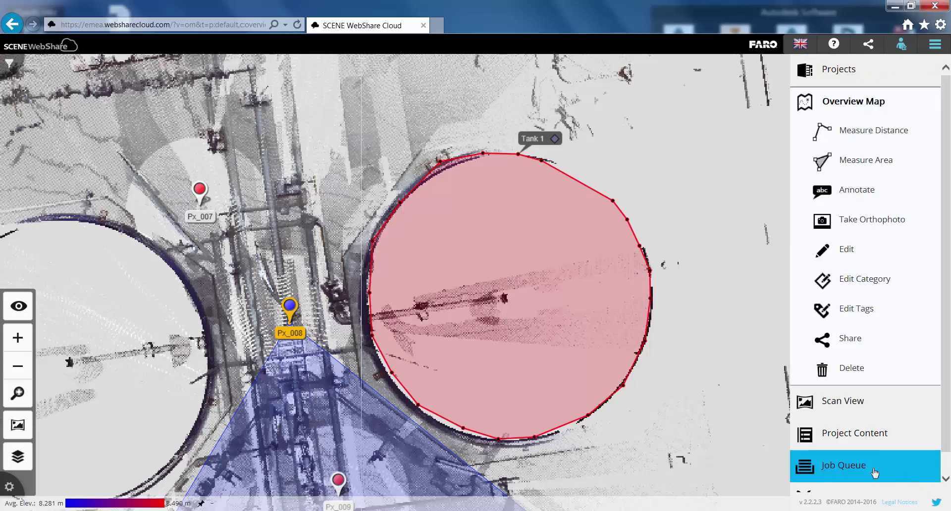
pyautogui.scroll(-5, 598, 310)
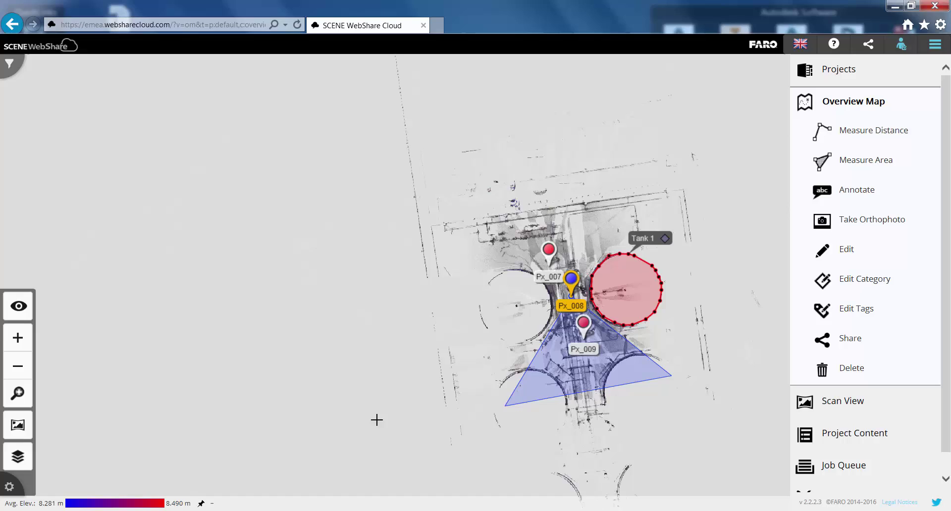
pyautogui.scroll(3, 681, 353)
# - Lower the scan point cloud's opacity, raise it partway, and toggle its visibility off and on
pyautogui.click(18, 457)
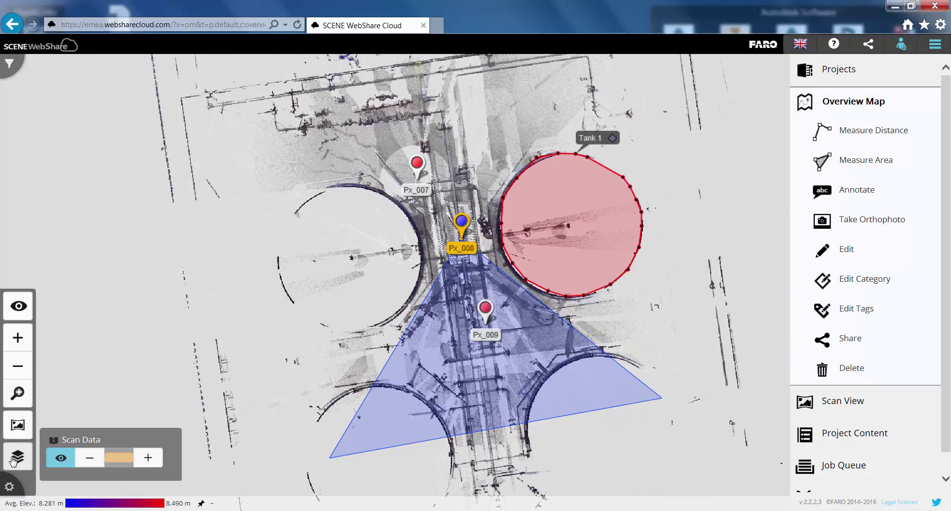
pyautogui.click(93, 458)
pyautogui.click(93, 459)
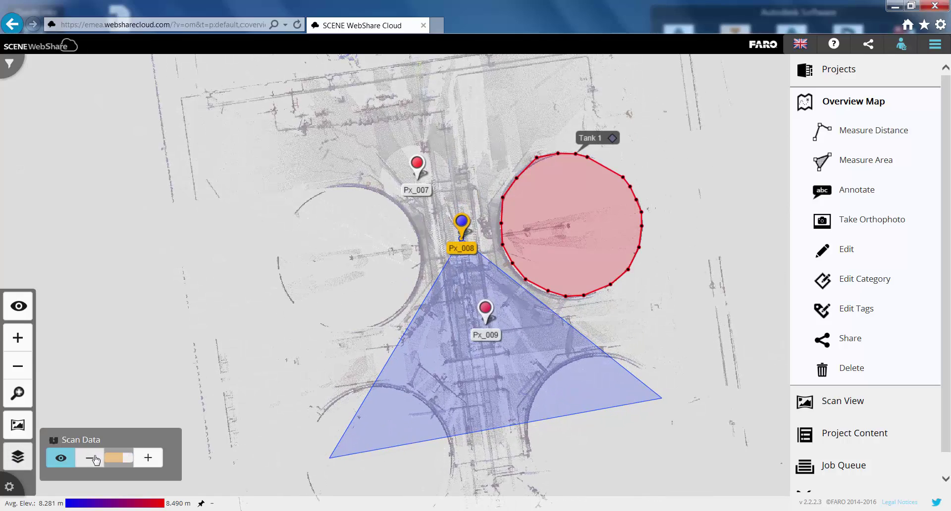
pyautogui.click(93, 459)
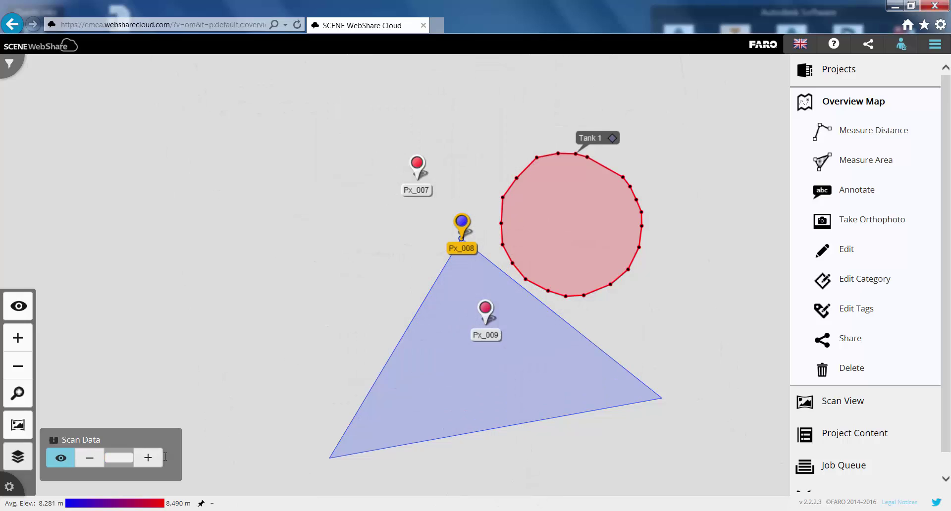
pyautogui.click(147, 458)
pyautogui.click(147, 458)
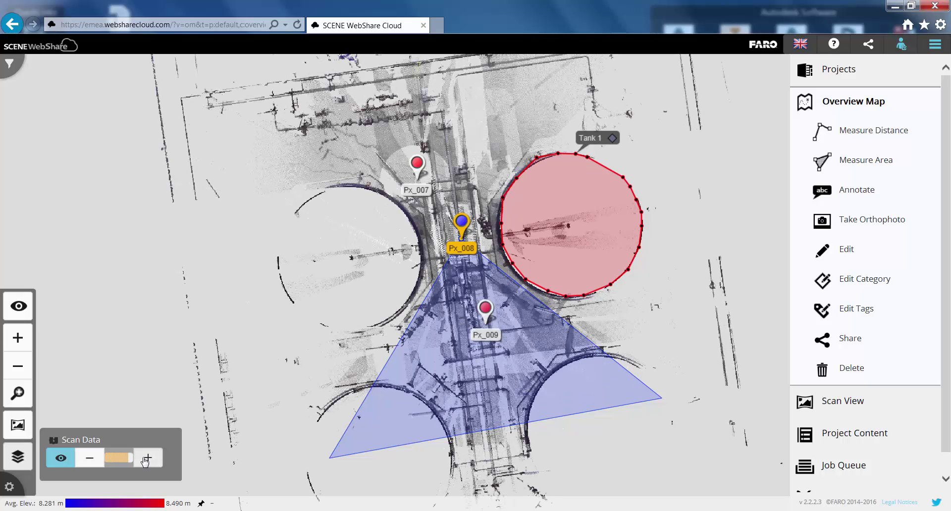
pyautogui.click(64, 459)
pyautogui.click(64, 459)
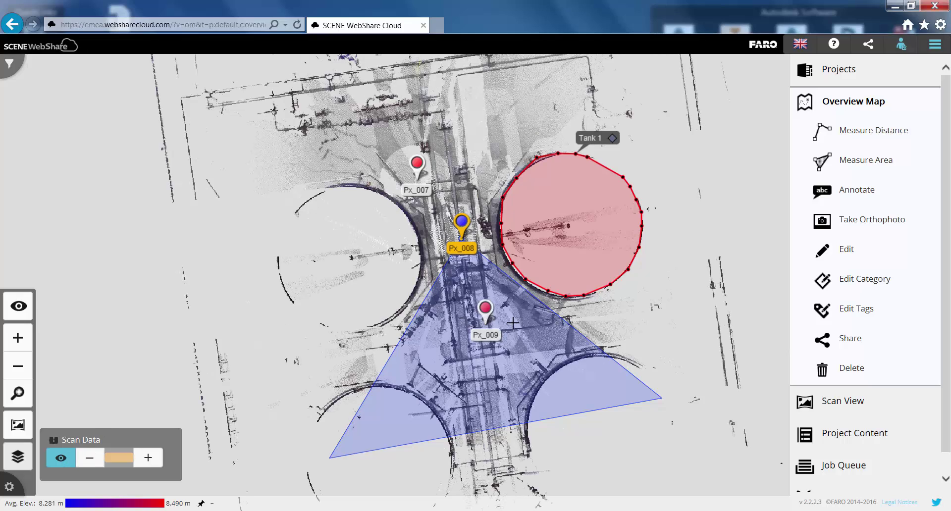
# - Pan and zoom the overview map, reset its view, and close the scan data panel
pyautogui.moveTo(616, 311); pyautogui.dragTo(613, 323)
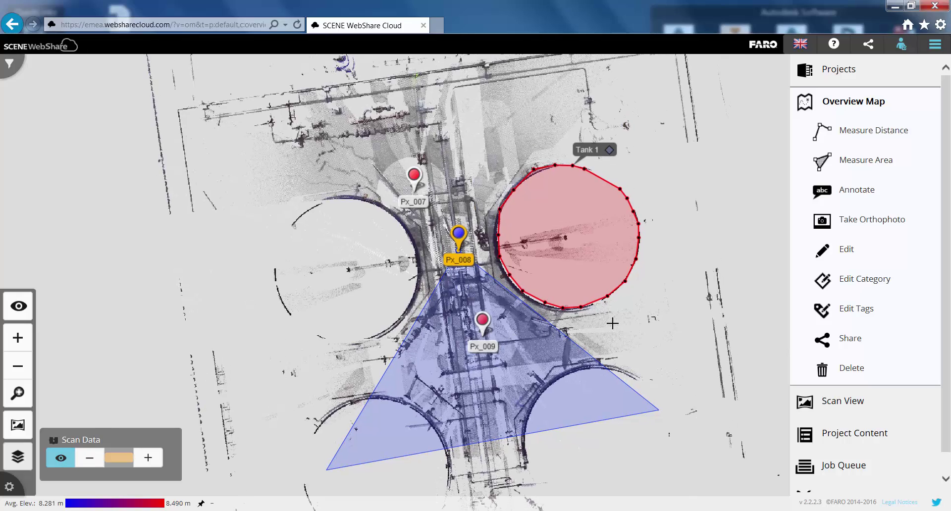
pyautogui.click(19, 339)
pyautogui.click(18, 366)
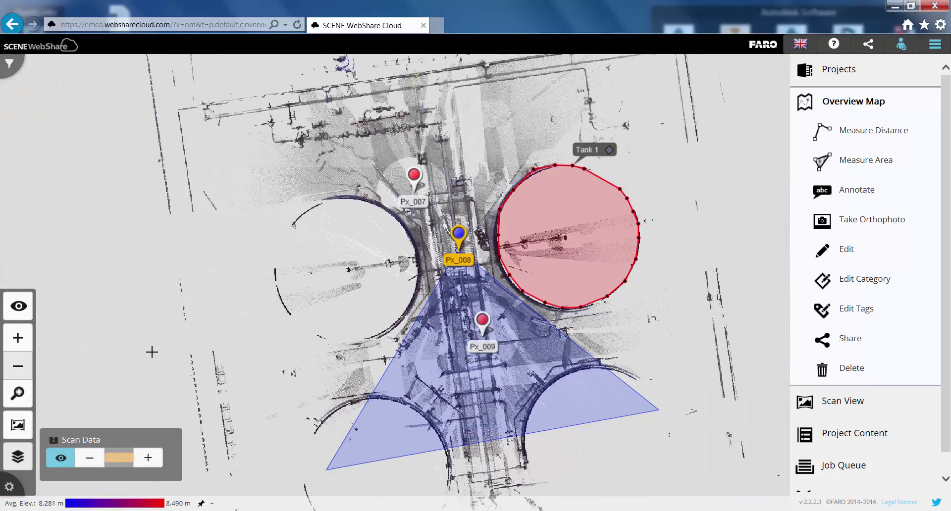
pyautogui.moveTo(321, 331); pyautogui.dragTo(489, 335)
pyautogui.click(18, 394)
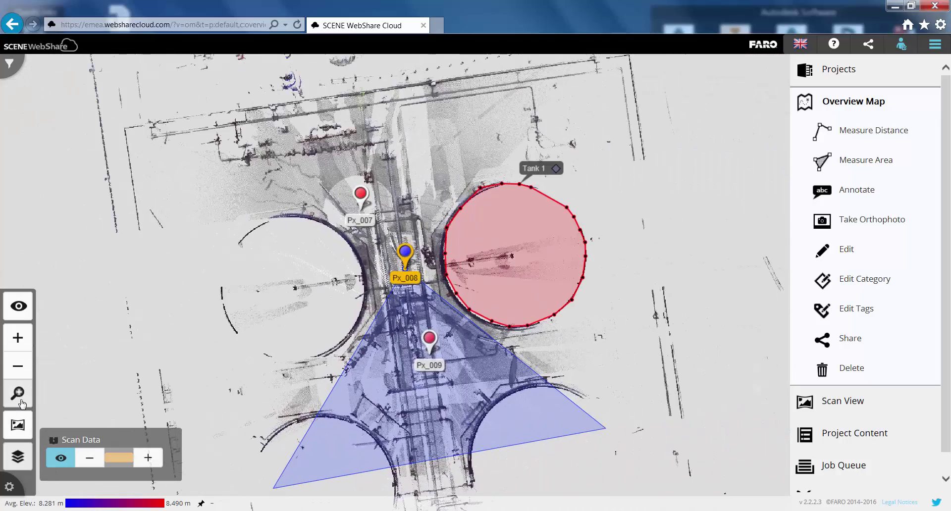
pyautogui.click(30, 463)
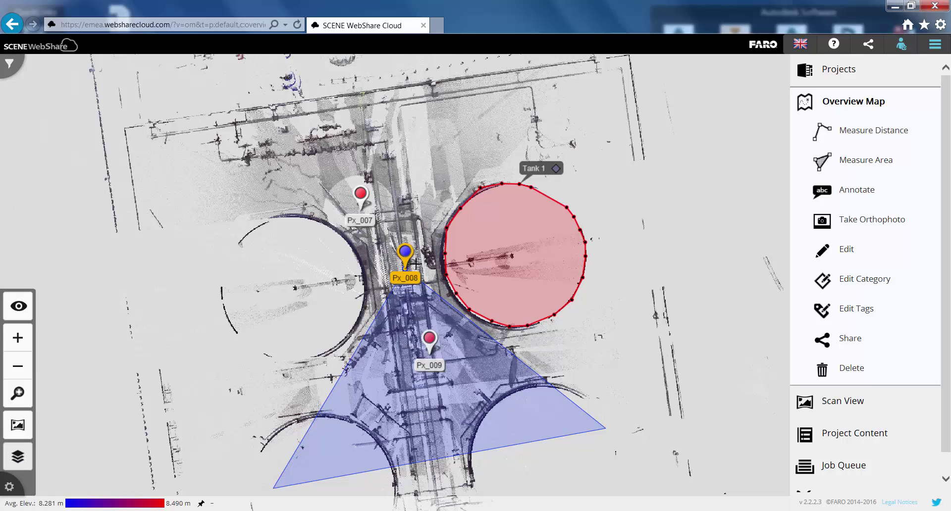
# - Open Px_008's panorama from its map pin and zoom onto the flanged valve beside the blue tank
pyautogui.moveTo(403, 257)
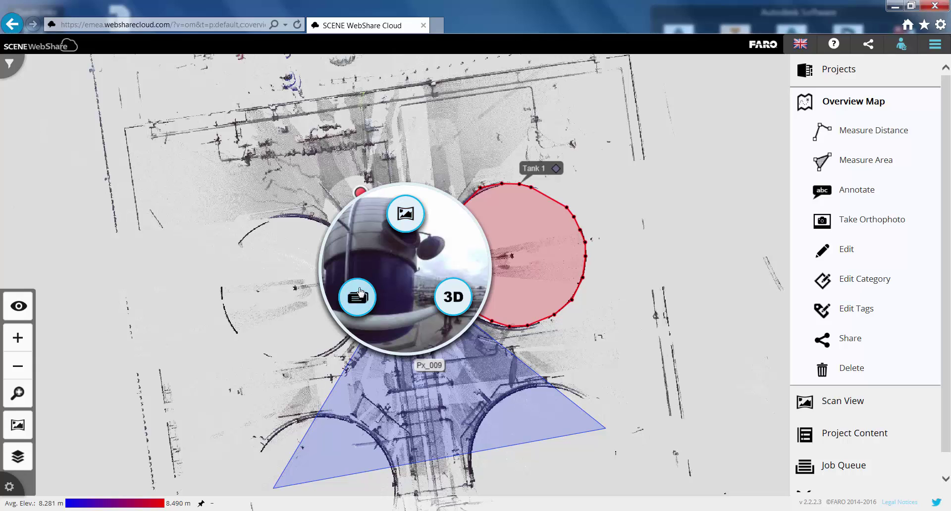
pyautogui.click(406, 216)
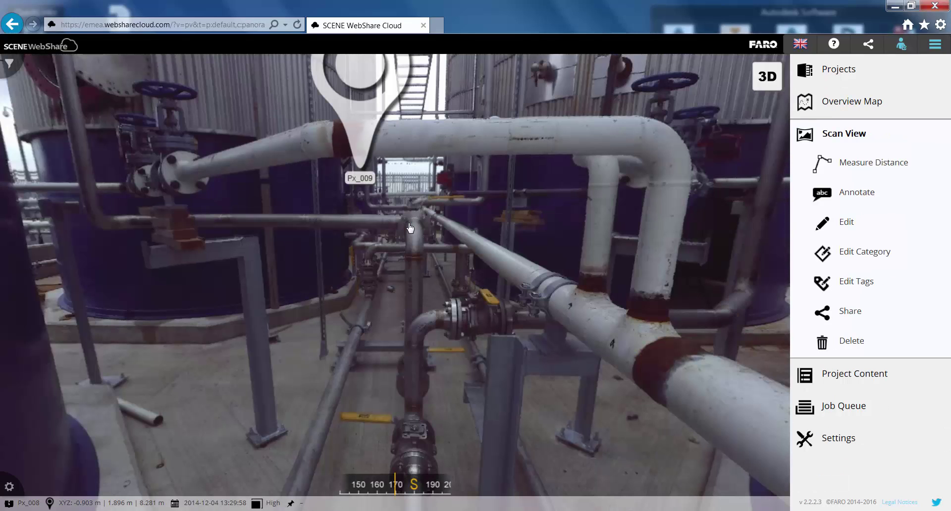
pyautogui.moveTo(376, 297); pyautogui.dragTo(310, 242)
pyautogui.scroll(5, 331, 313)
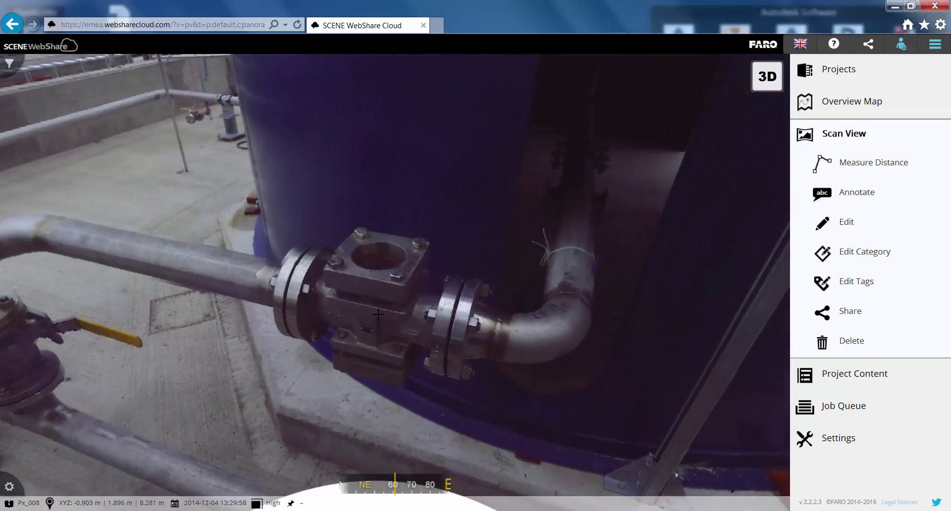
pyautogui.moveTo(351, 316); pyautogui.dragTo(378, 314)
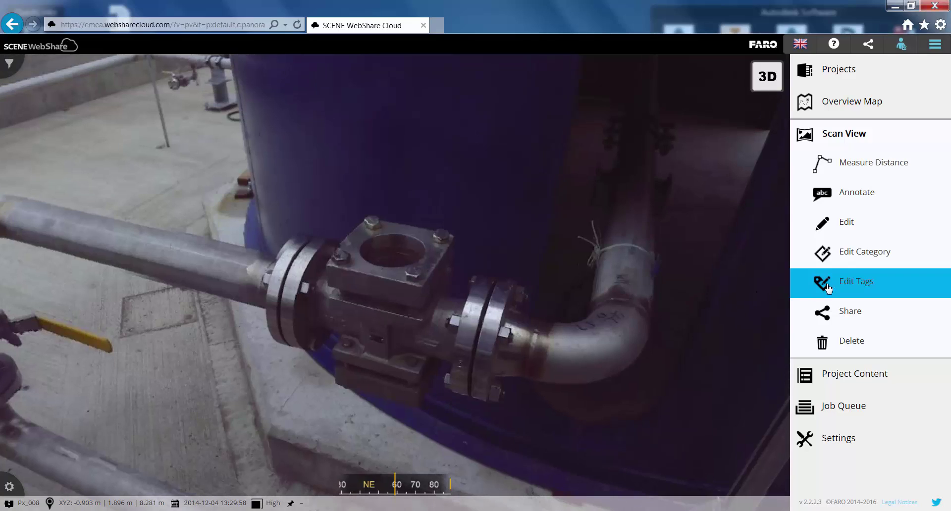
# - Place an annotation on the valve named 'Valve 1' with description 'Valve to compelete'
pyautogui.click(857, 204)
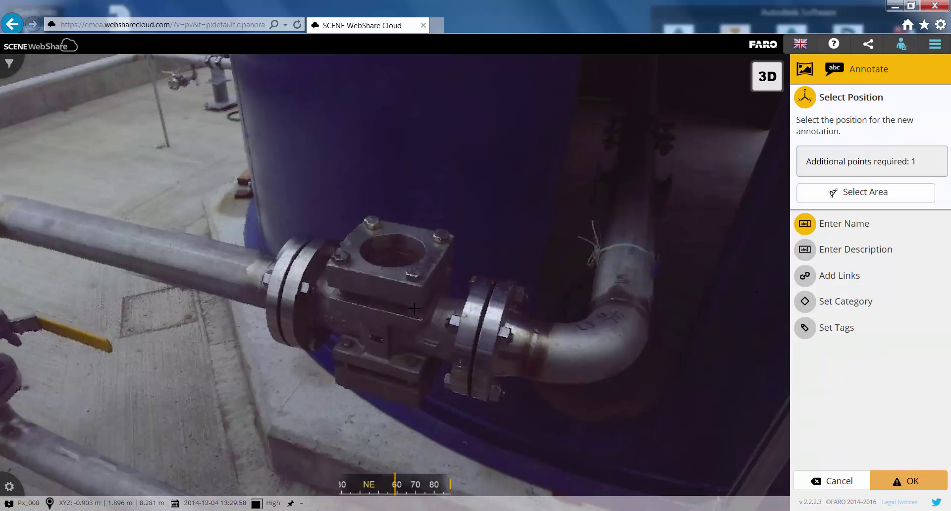
pyautogui.click(391, 295)
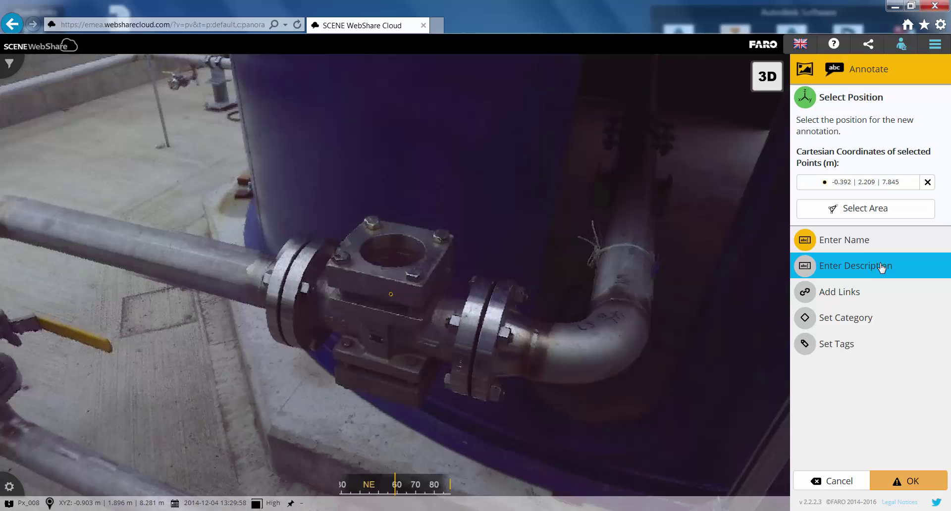
pyautogui.click(864, 245)
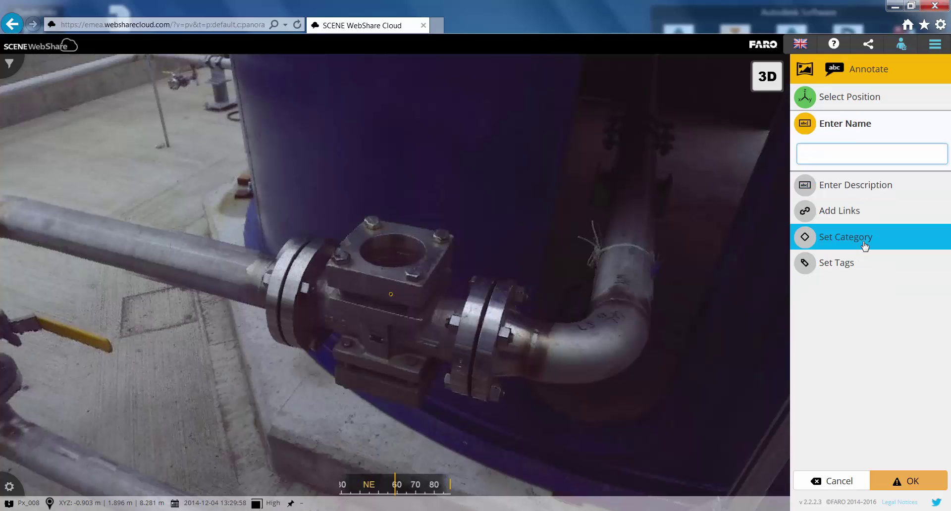
pyautogui.write('Valve 1')
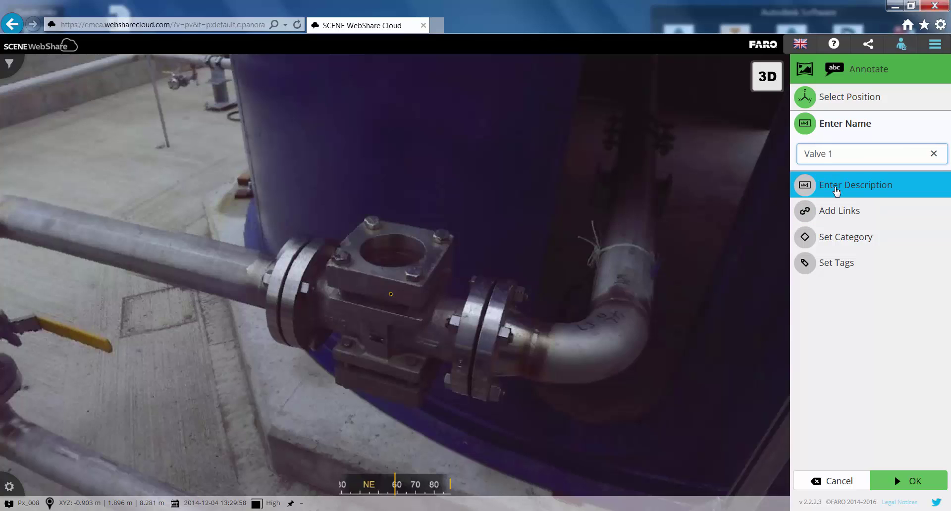
pyautogui.click(843, 185)
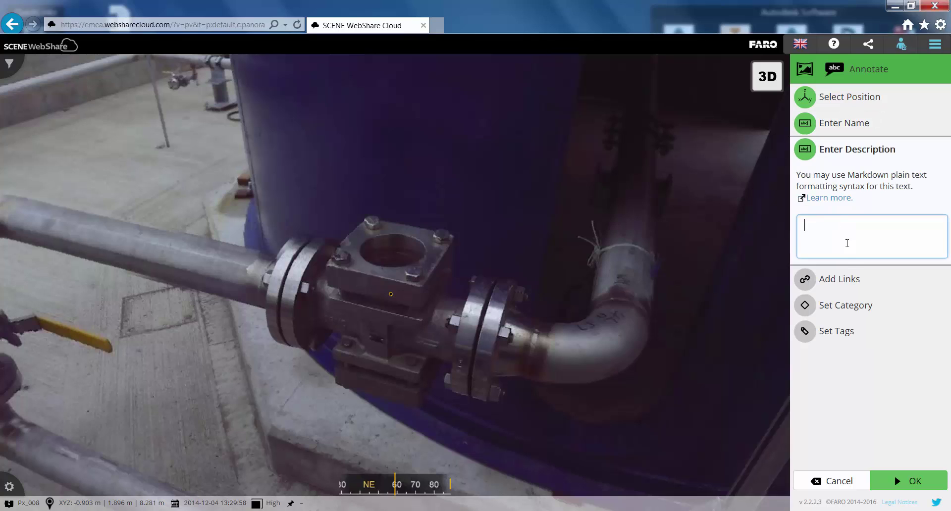
pyautogui.write('Valve to compelete')
# - Create and apply the Repairs category and add the Valves tag to the annotation
pyautogui.click(844, 281)
pyautogui.click(845, 412)
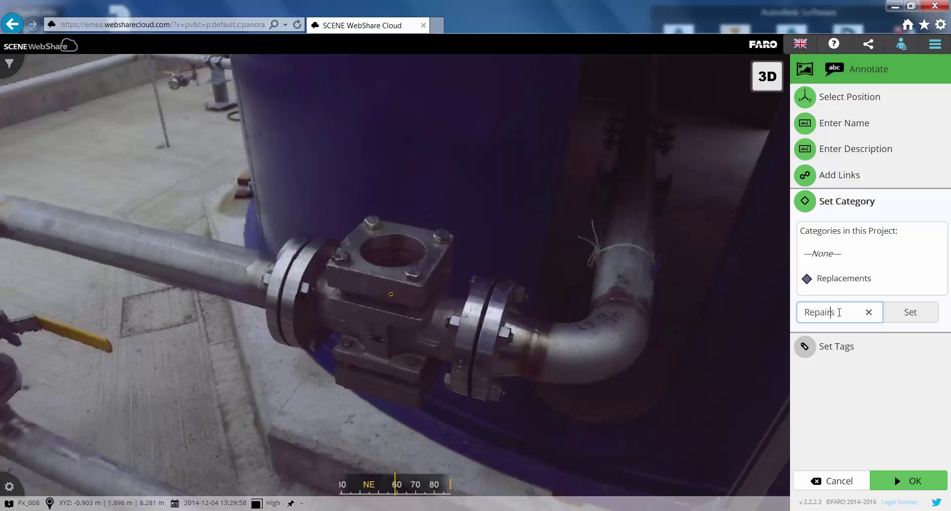
pyautogui.click(911, 312)
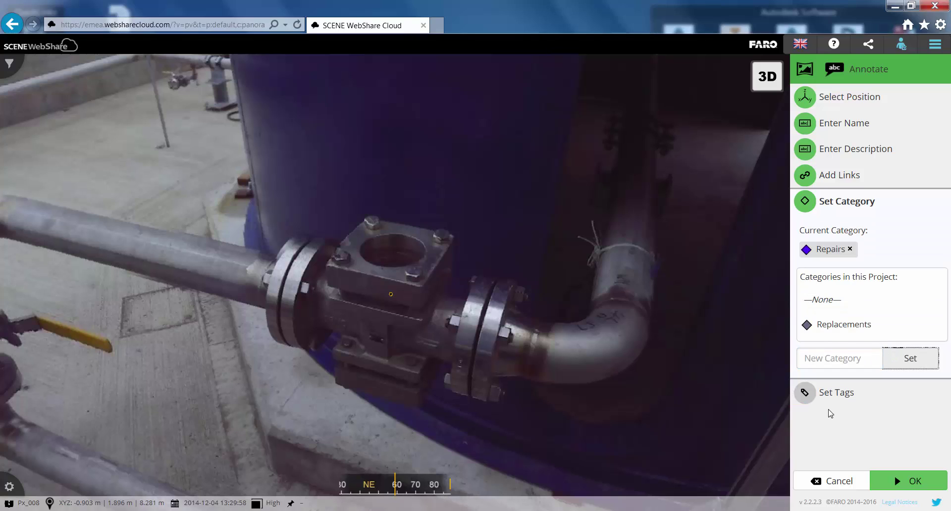
pyautogui.click(831, 388)
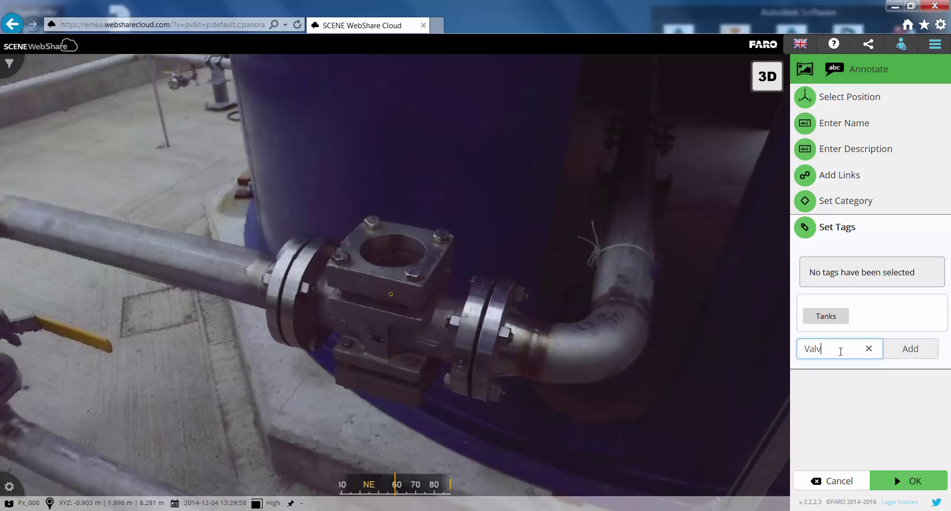
pyautogui.click(913, 351)
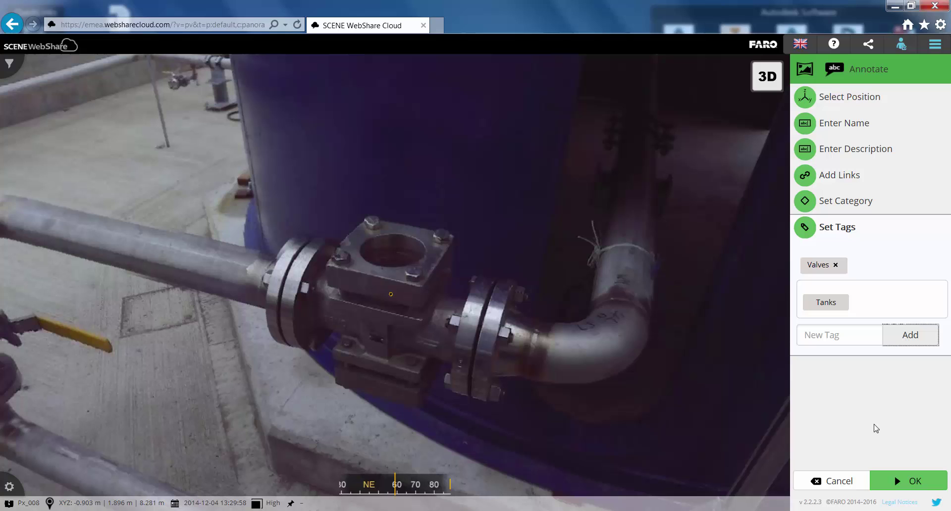
# - Save the Valve 1 annotation and turn the panorama up to the pipe junction by the fence
pyautogui.click(921, 486)
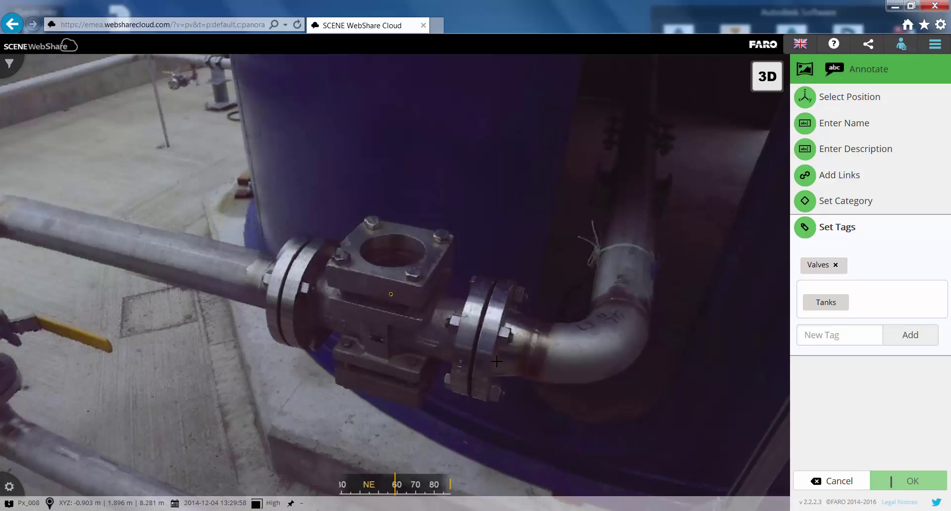
pyautogui.moveTo(531, 318); pyautogui.dragTo(317, 298)
pyautogui.moveTo(528, 278); pyautogui.dragTo(451, 231)
pyautogui.moveTo(573, 243); pyautogui.dragTo(511, 362)
pyautogui.moveTo(405, 364); pyautogui.dragTo(242, 305)
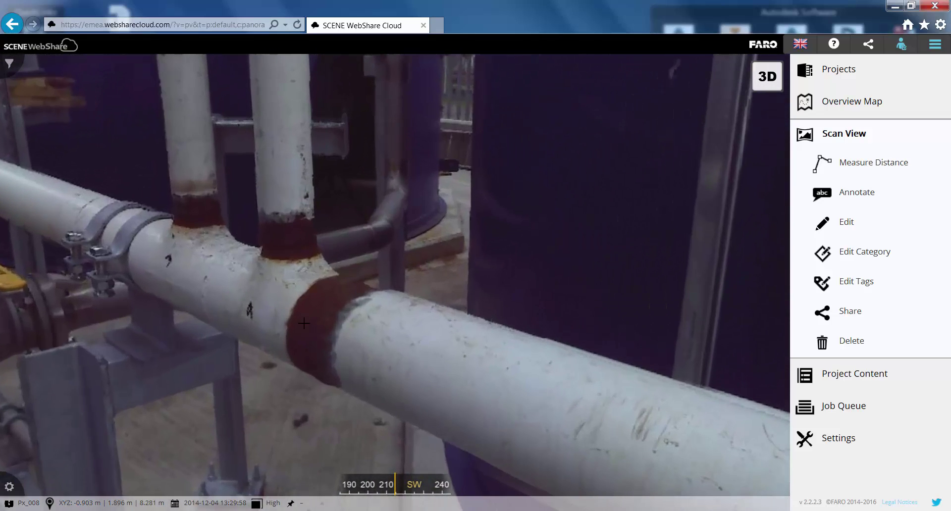
pyautogui.moveTo(303, 323); pyautogui.dragTo(364, 424)
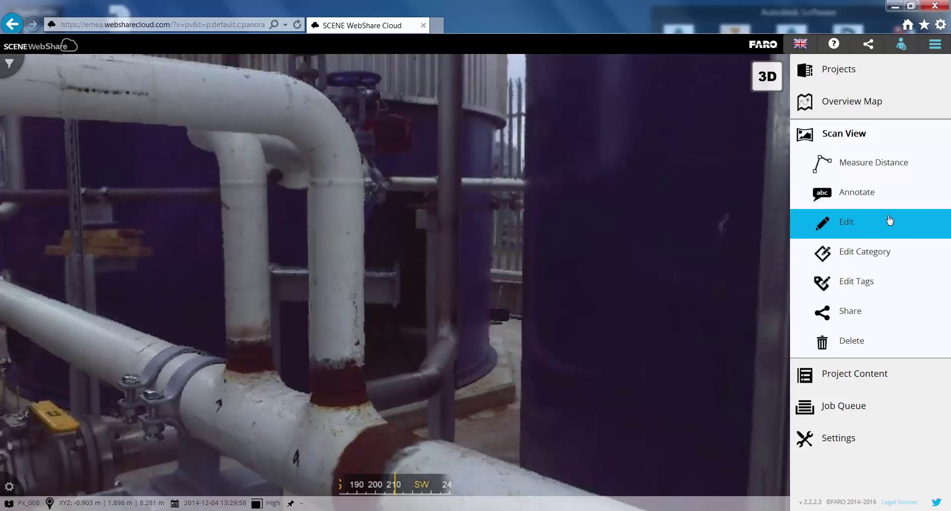
# - Measure 0.231 m along the vertical pipe and name it 'Replacement Pipe Length'
pyautogui.click(817, 164)
pyautogui.click(329, 399)
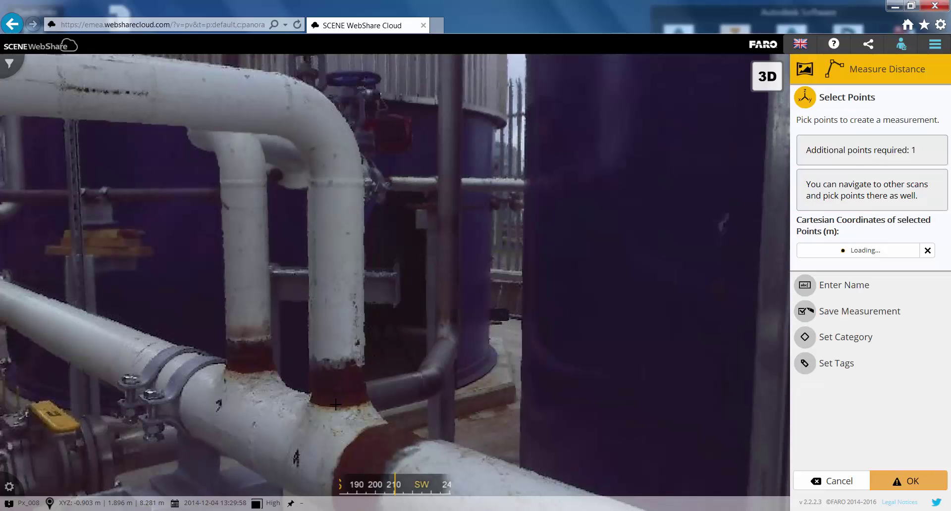
pyautogui.click(337, 189)
pyautogui.click(822, 208)
pyautogui.click(854, 152)
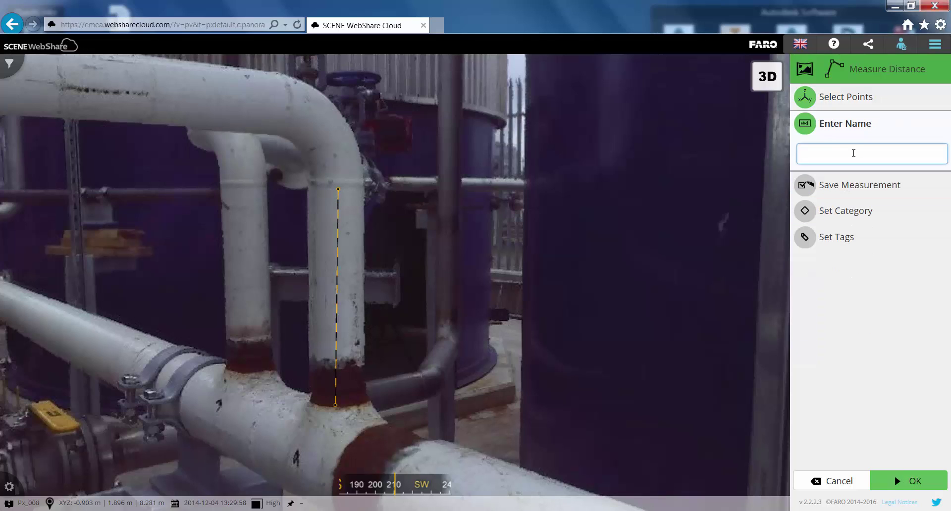
pyautogui.write('Replacement Pipe Length')
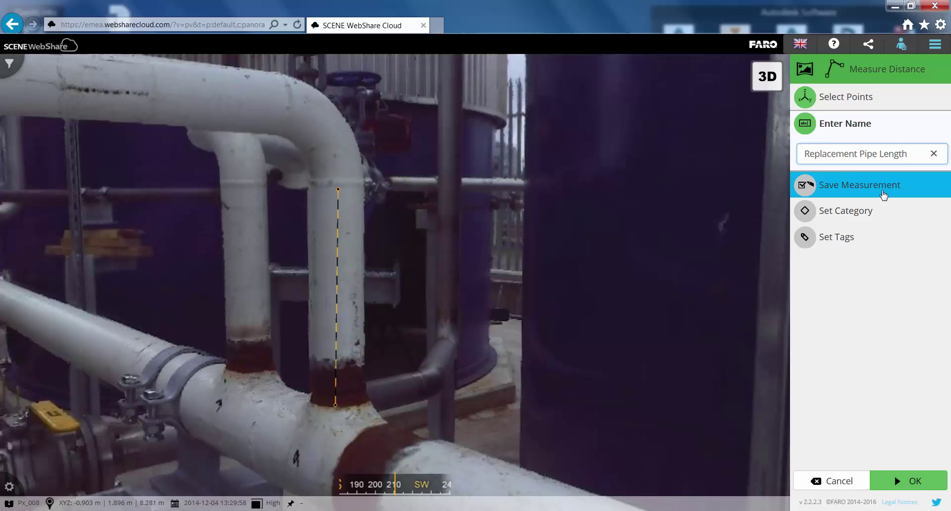
# - Make the measurement persistent, categorise it Repairs, tag it Pipes, and save it
pyautogui.click(857, 188)
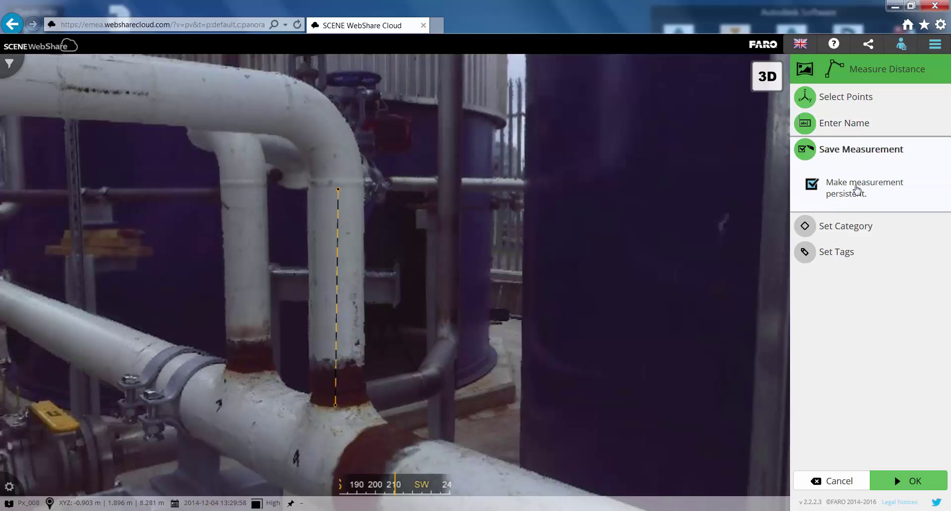
pyautogui.click(862, 229)
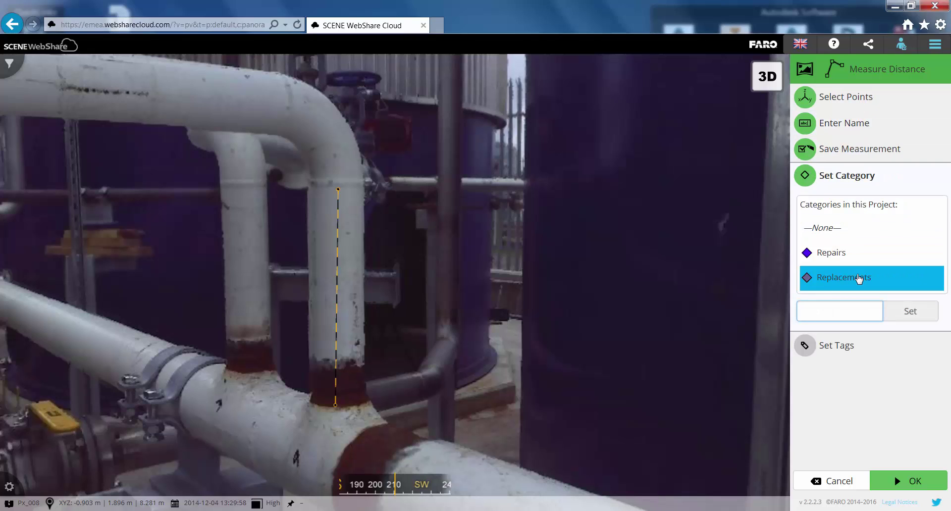
pyautogui.click(850, 256)
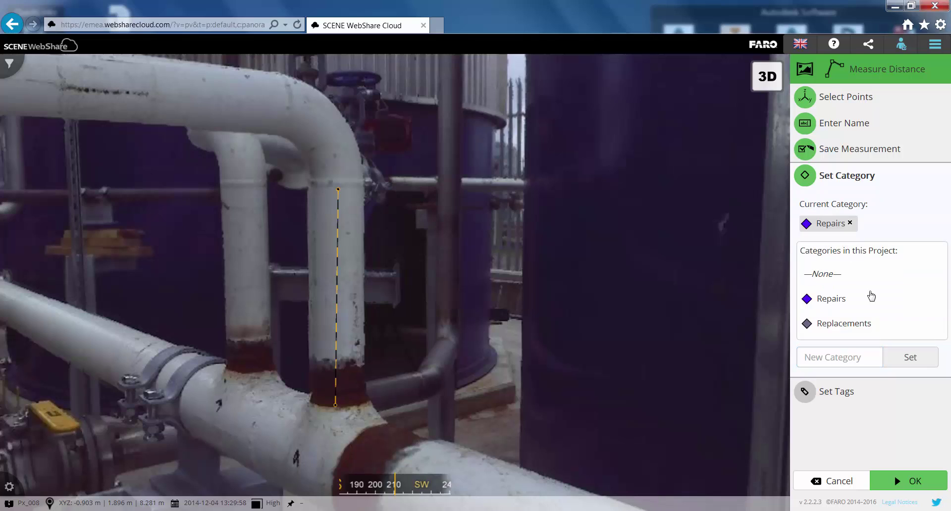
pyautogui.click(831, 394)
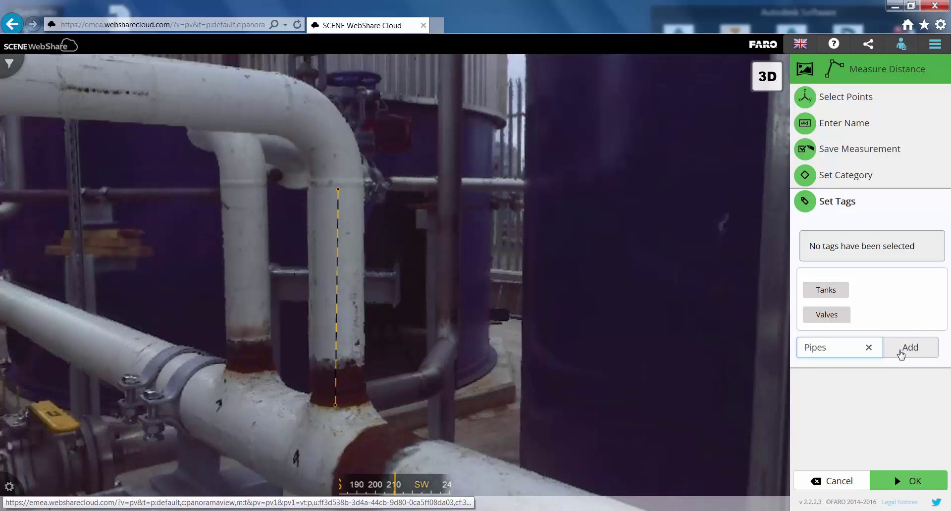
pyautogui.click(908, 349)
pyautogui.click(899, 480)
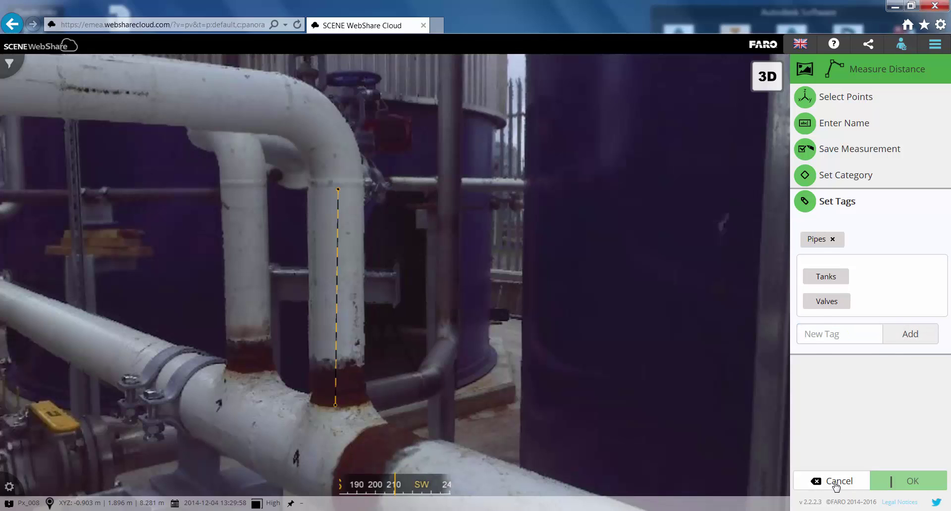
# - Jump to scan Px_009 and turn its panorama onto the valves on the pipe support
pyautogui.moveTo(320, 335); pyautogui.dragTo(370, 272)
pyautogui.scroll(-3, 393, 276)
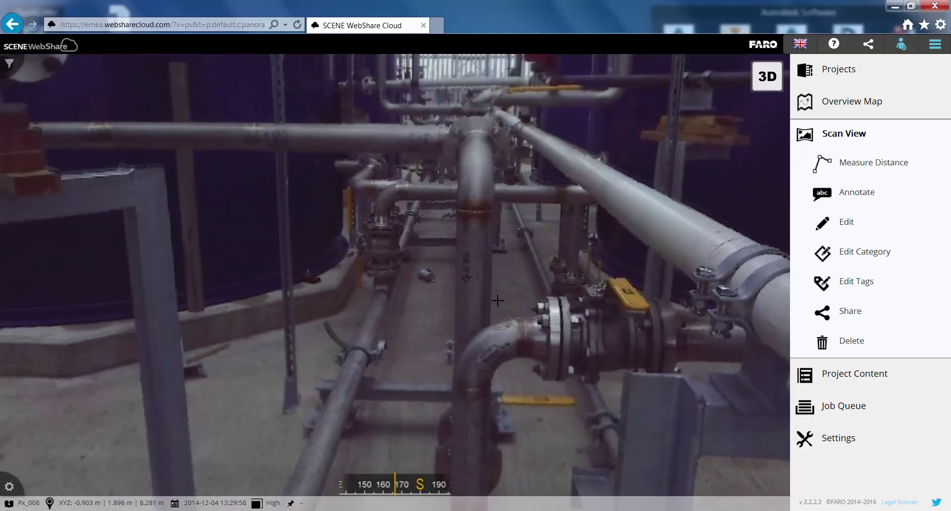
pyautogui.scroll(-3, 497, 291)
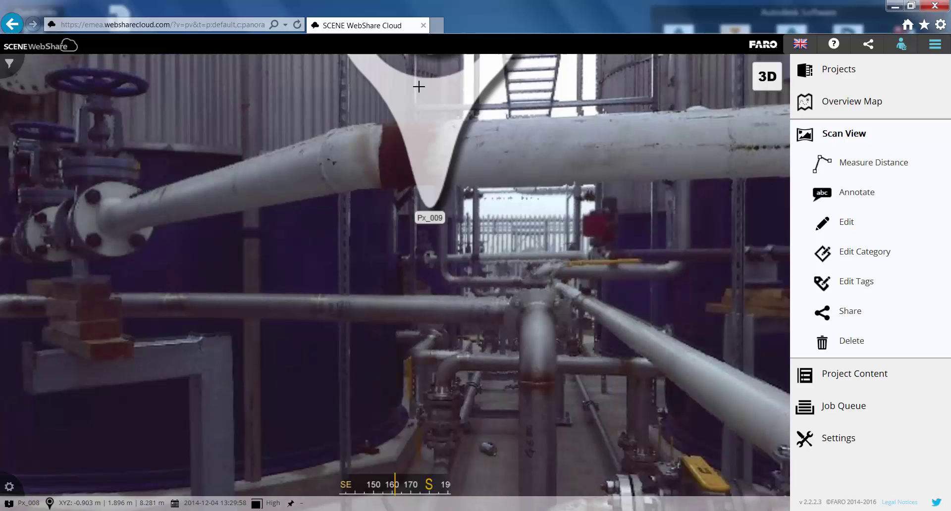
pyautogui.click(419, 88)
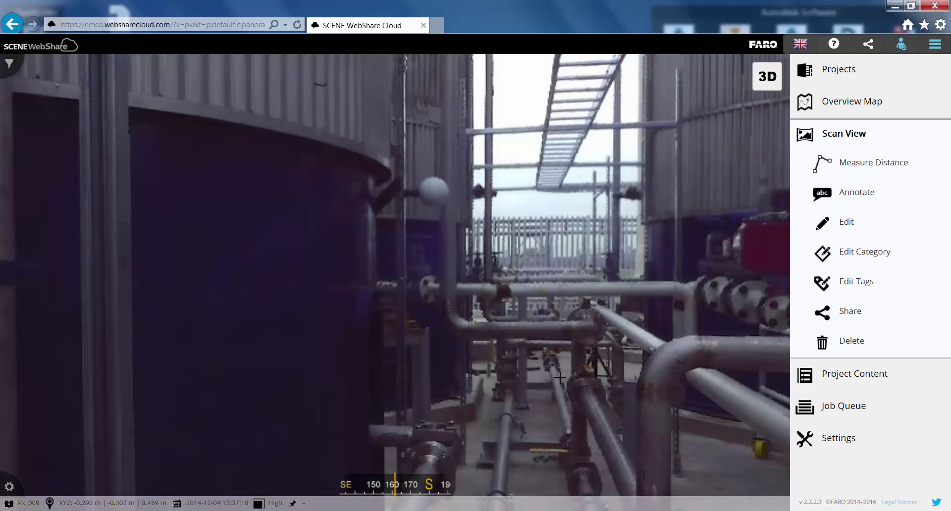
pyautogui.moveTo(559, 378); pyautogui.dragTo(369, 318)
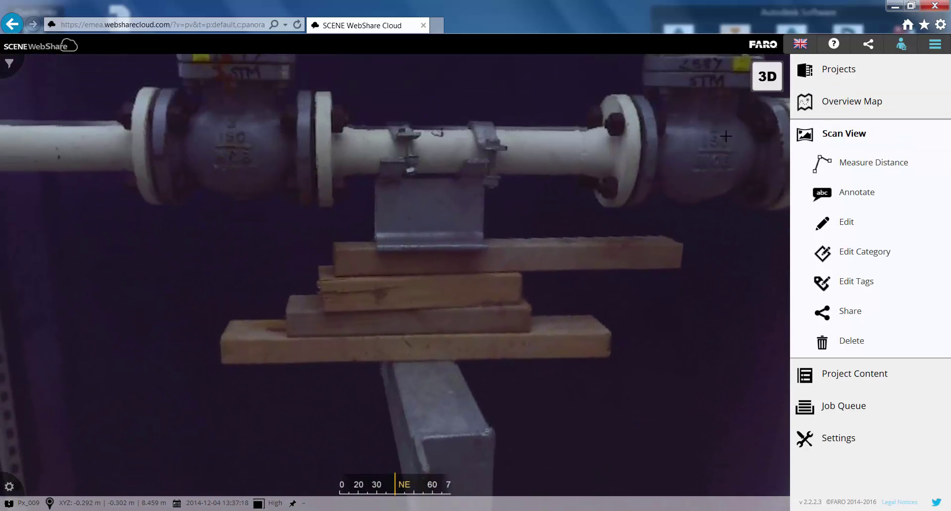
pyautogui.moveTo(685, 162); pyautogui.dragTo(663, 218)
# - Switch to the 3D point-cloud view and fly in close to a yellow-handled valve
pyautogui.click(767, 79)
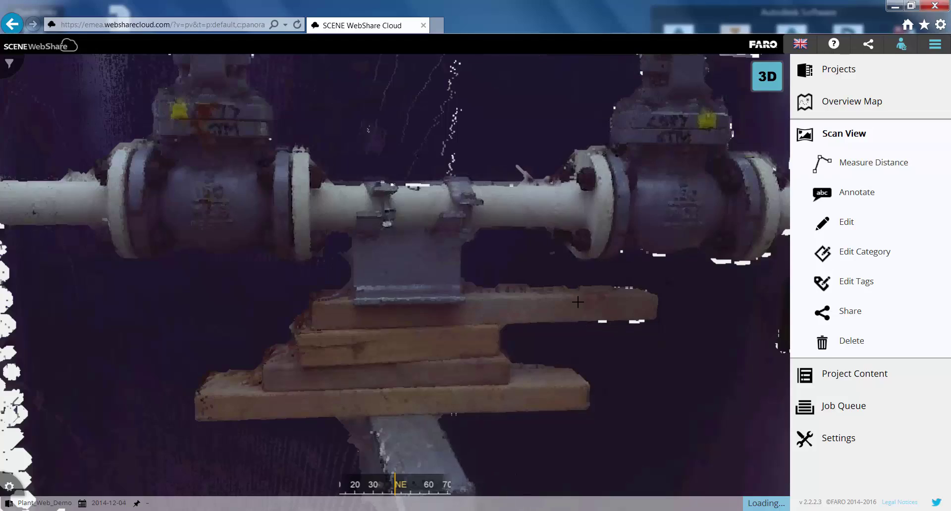
pyautogui.moveTo(500, 323); pyautogui.dragTo(308, 379)
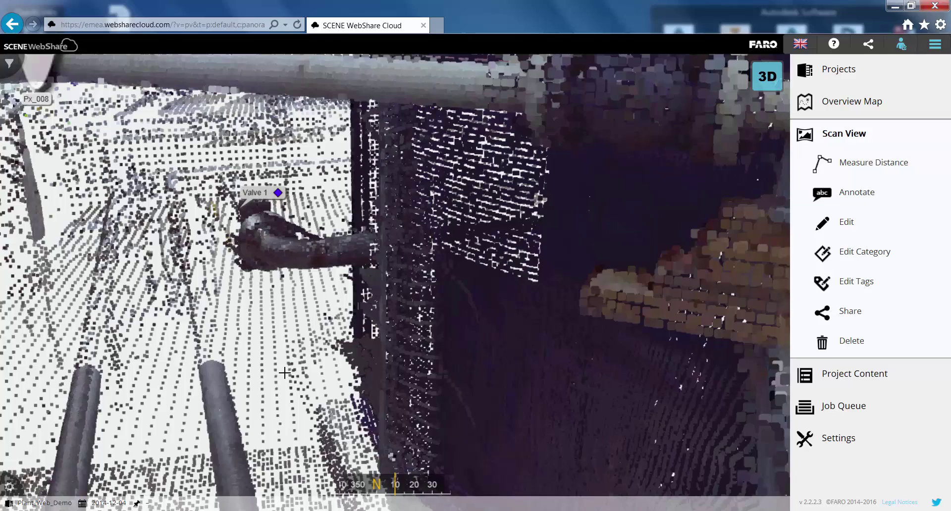
pyautogui.scroll(3, 529, 376)
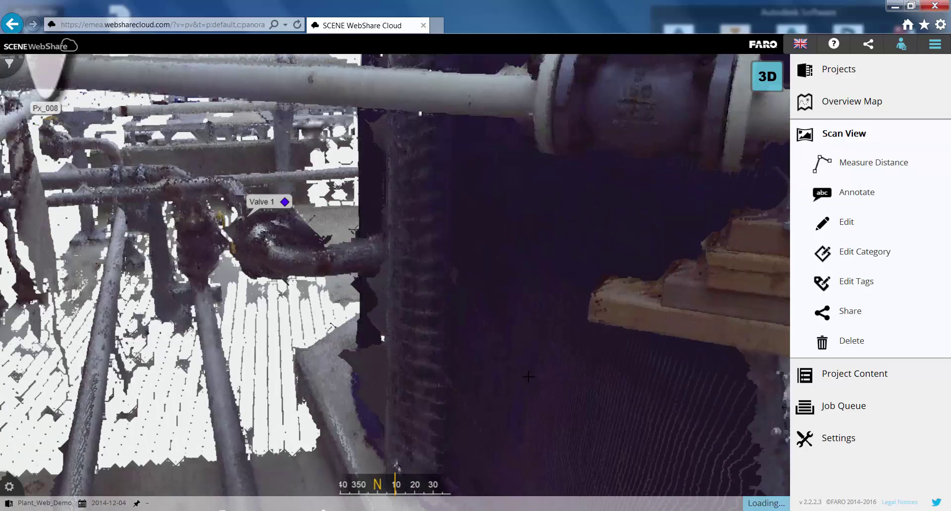
pyautogui.scroll(-3, 422, 344)
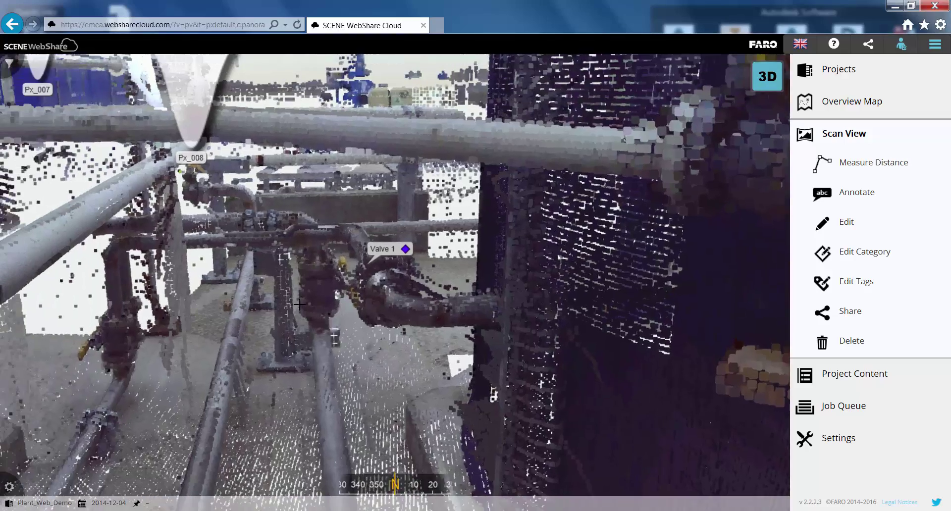
pyautogui.moveTo(300, 305); pyautogui.dragTo(330, 332)
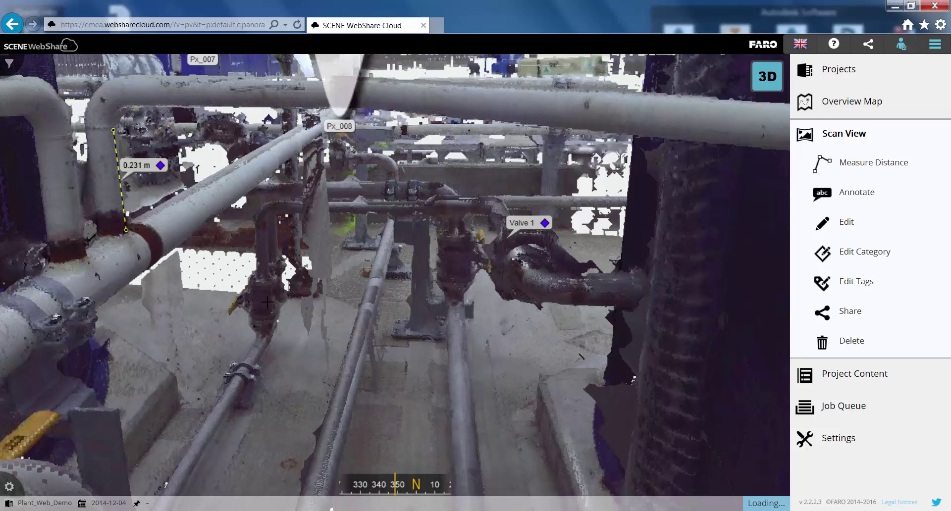
pyautogui.scroll(5, 264, 304)
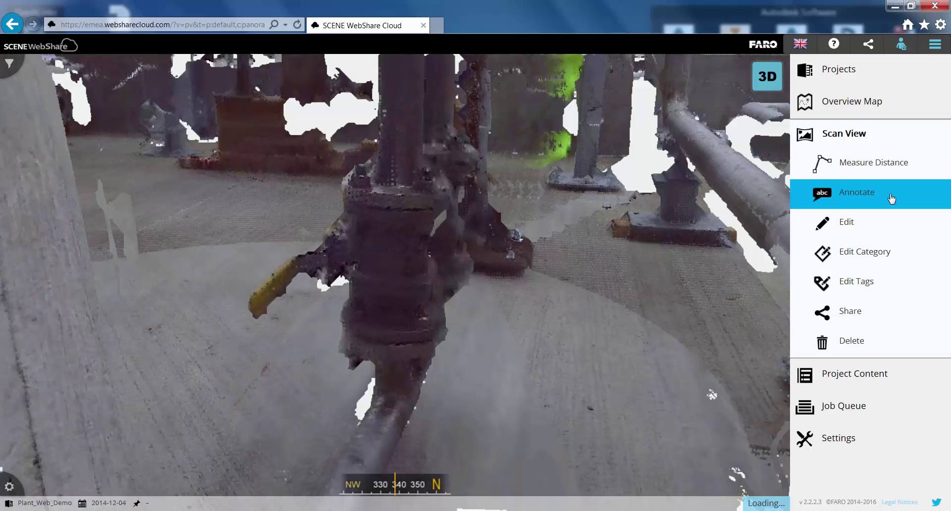
# - Place a new annotation on the valve body, named 'Valve 2' and described 'To be repaired'
pyautogui.click(892, 199)
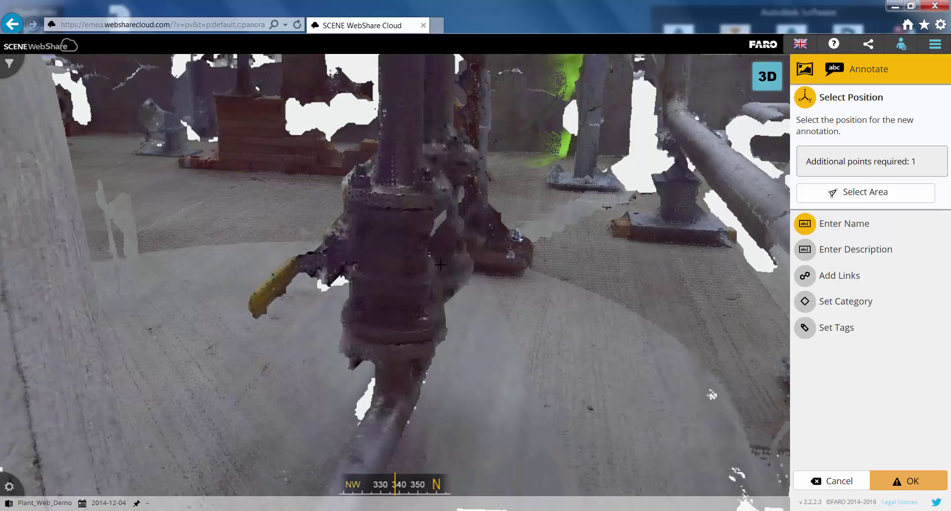
pyautogui.click(439, 265)
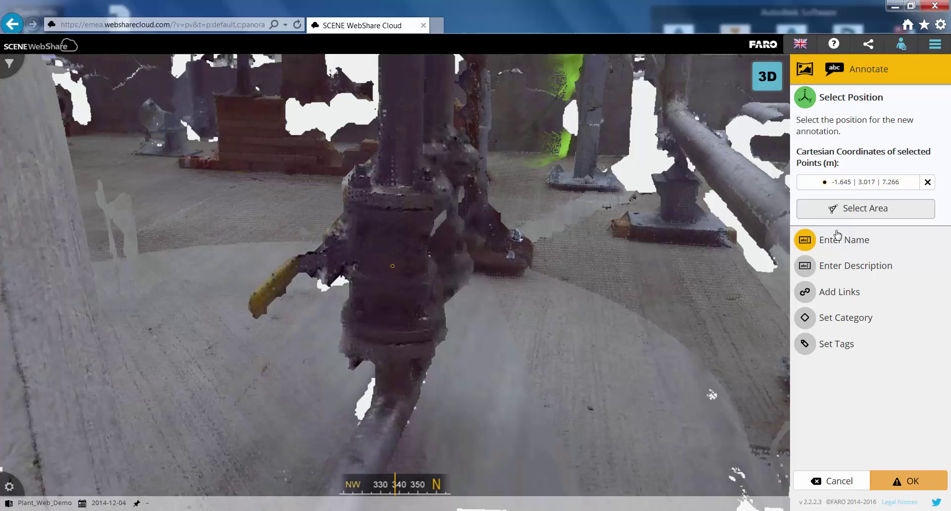
pyautogui.click(848, 240)
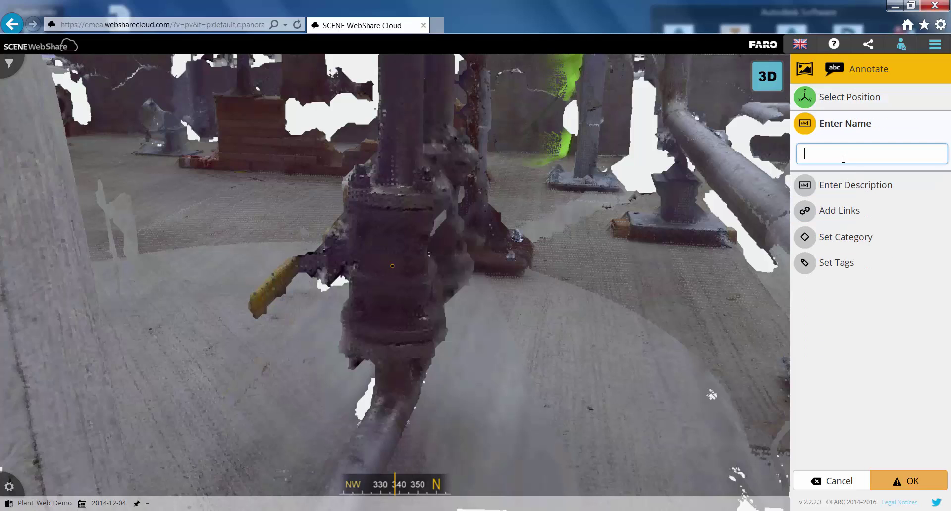
pyautogui.write('Valve 2')
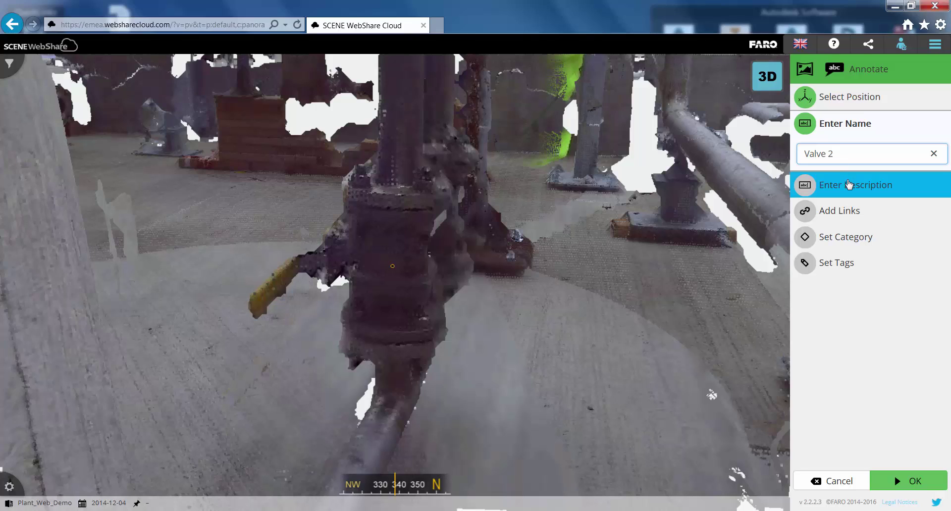
pyautogui.click(850, 184)
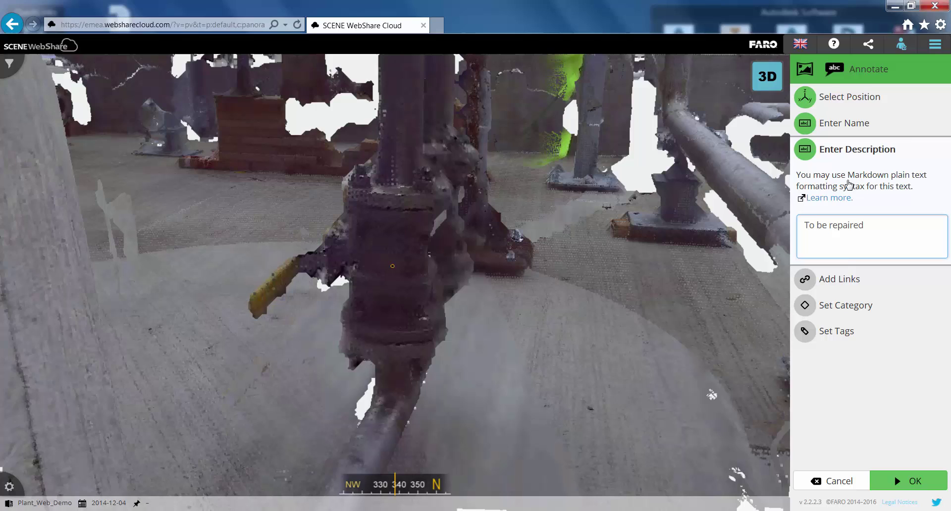
# - Set the annotation's category to Repairs, tag it Valves, and save it
pyautogui.click(846, 279)
pyautogui.click(850, 416)
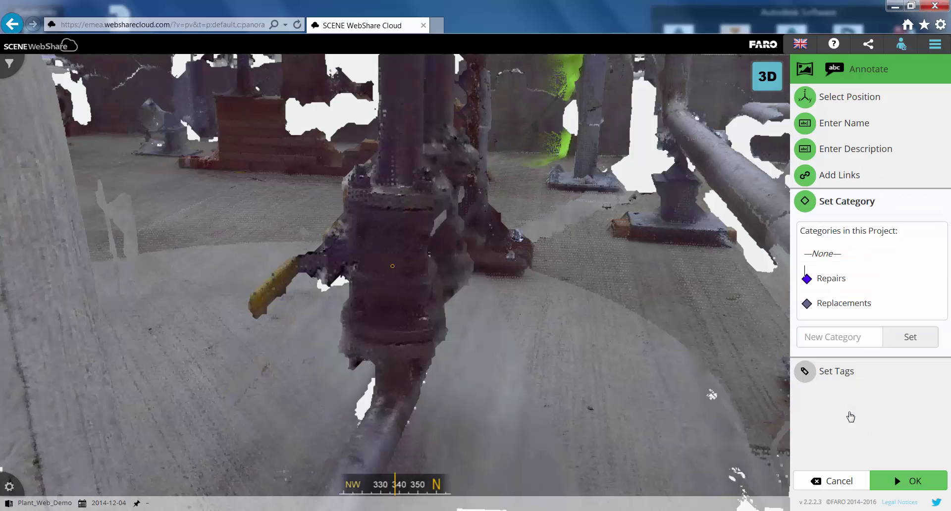
pyautogui.click(833, 276)
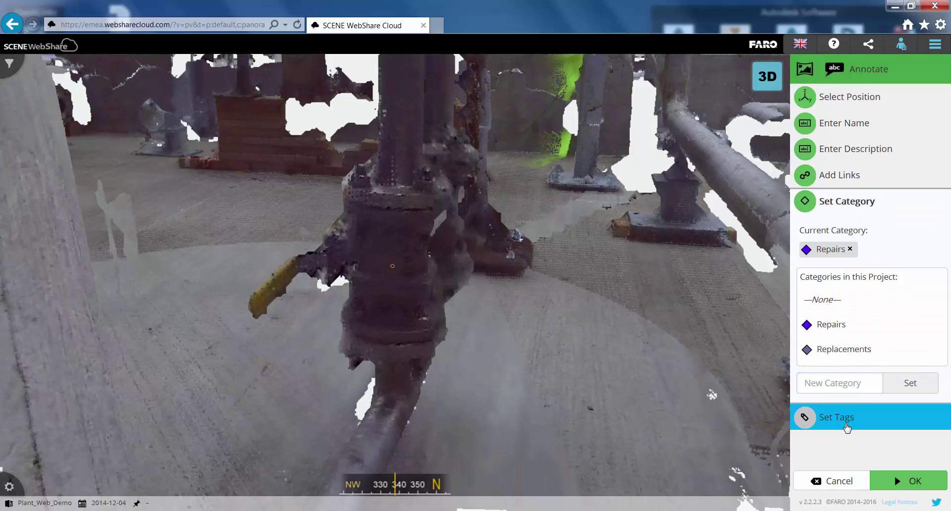
pyautogui.click(842, 417)
pyautogui.click(834, 372)
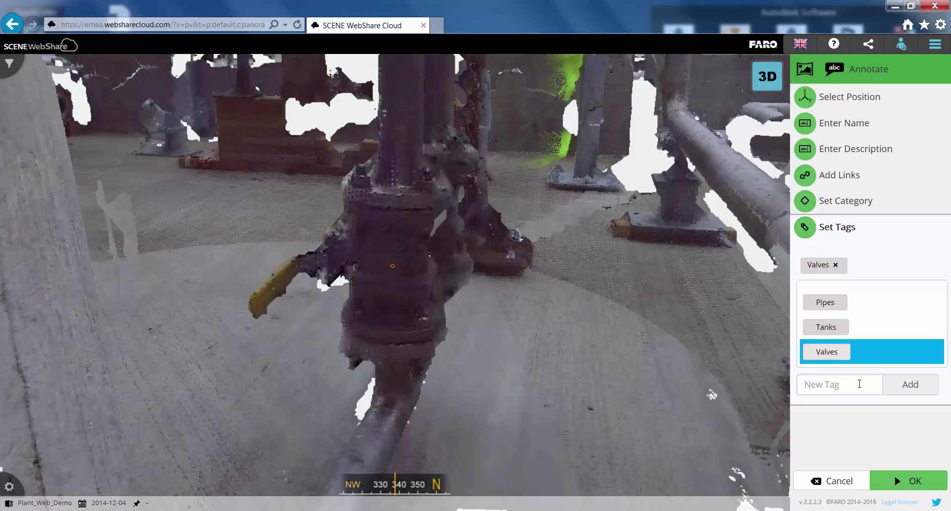
pyautogui.click(907, 480)
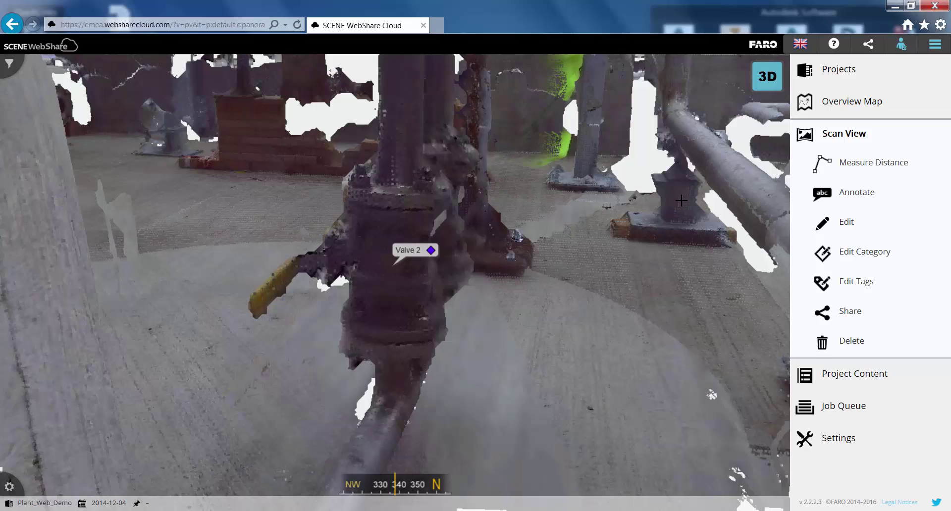
# - Open the overview map and toggle the annotation and scan position layers off and on
pyautogui.click(873, 113)
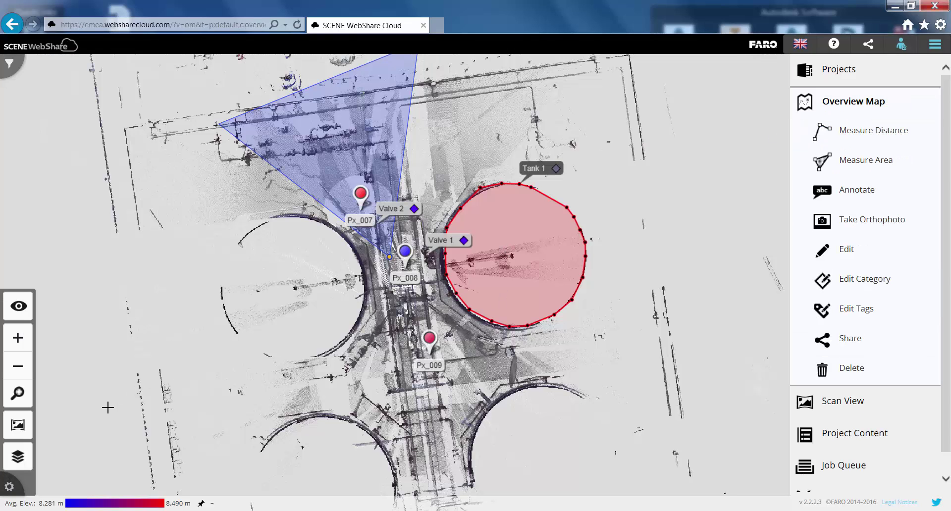
pyautogui.click(22, 312)
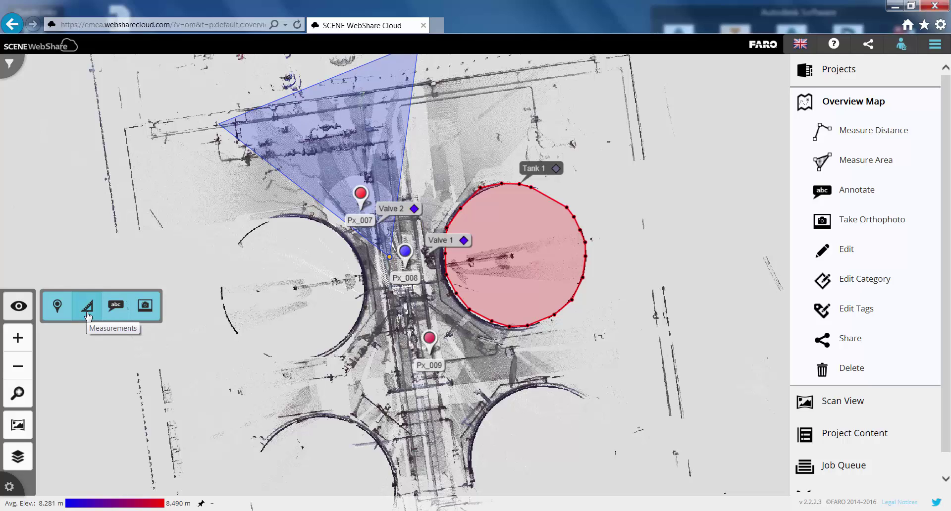
pyautogui.click(117, 317)
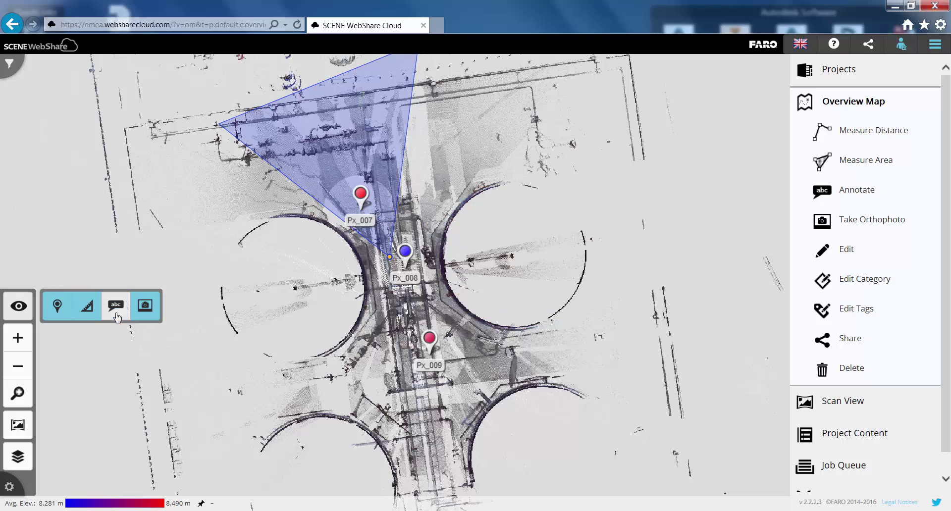
pyautogui.click(117, 317)
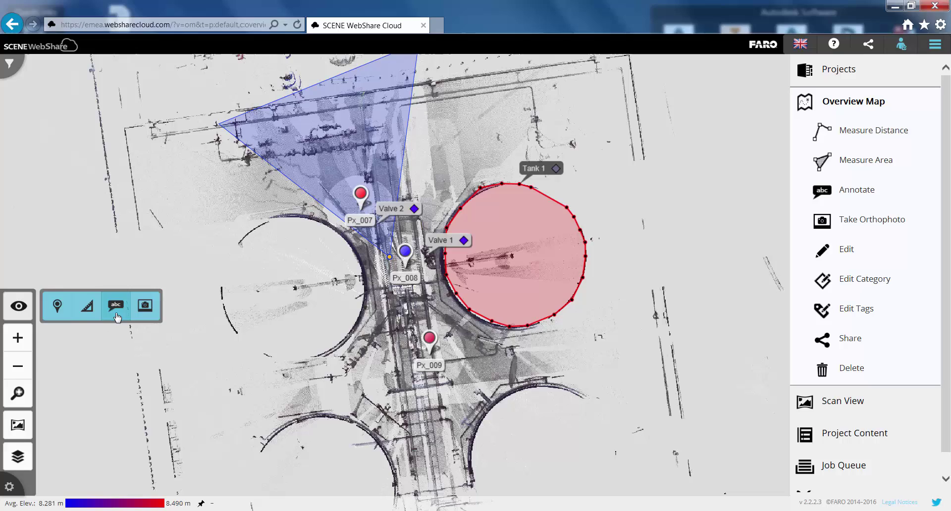
pyautogui.click(56, 314)
pyautogui.click(56, 312)
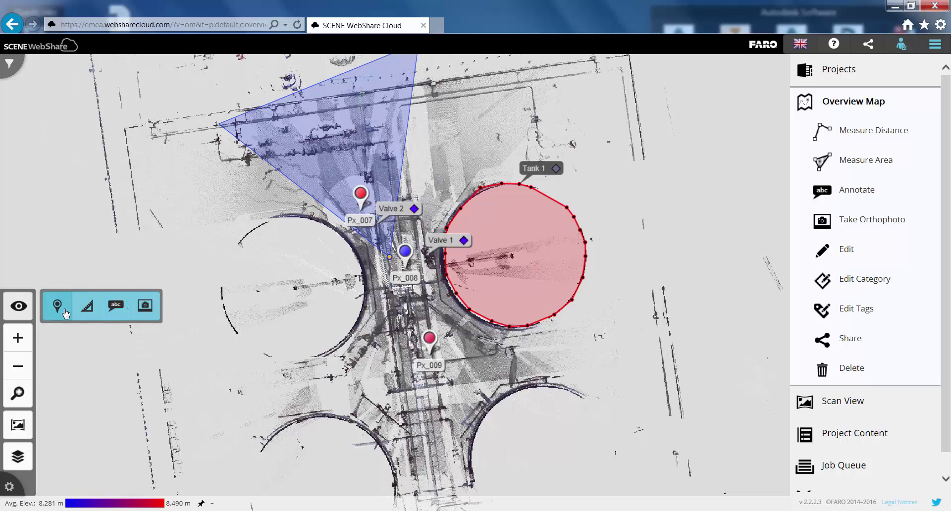
# - Toggle the measurement display, then zoom and pan onto the tank left of Tank 1
pyautogui.click(87, 309)
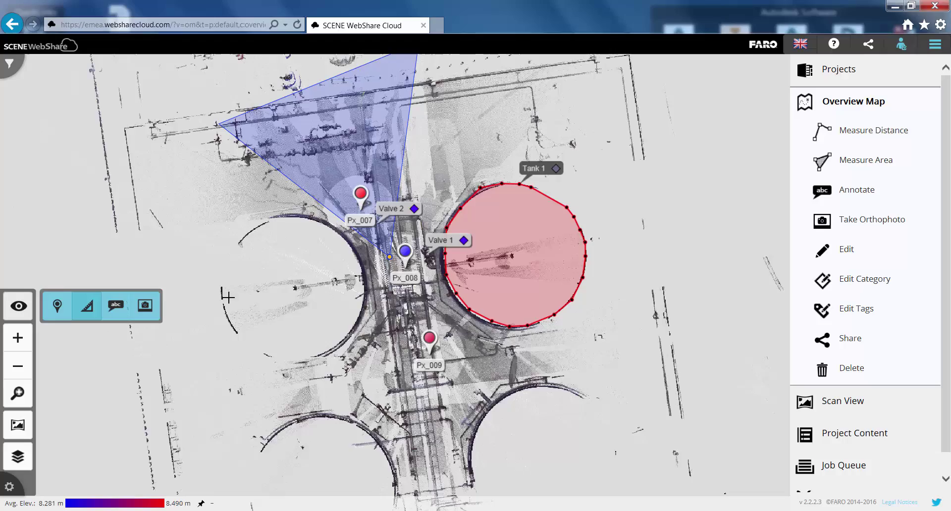
pyautogui.scroll(3, 328, 285)
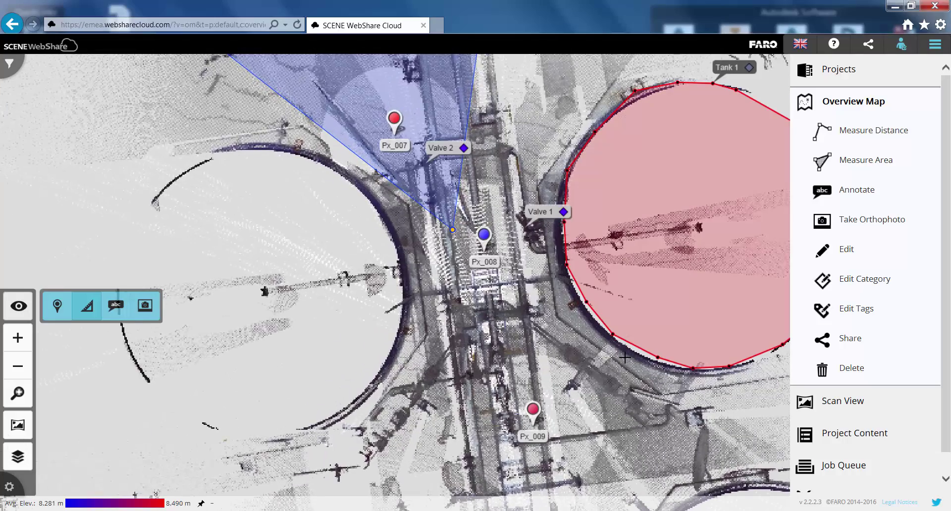
pyautogui.moveTo(625, 358); pyautogui.dragTo(558, 366)
pyautogui.moveTo(455, 359); pyautogui.dragTo(583, 356)
# - Trace an area measurement outline all the way around the left tank
pyautogui.click(904, 172)
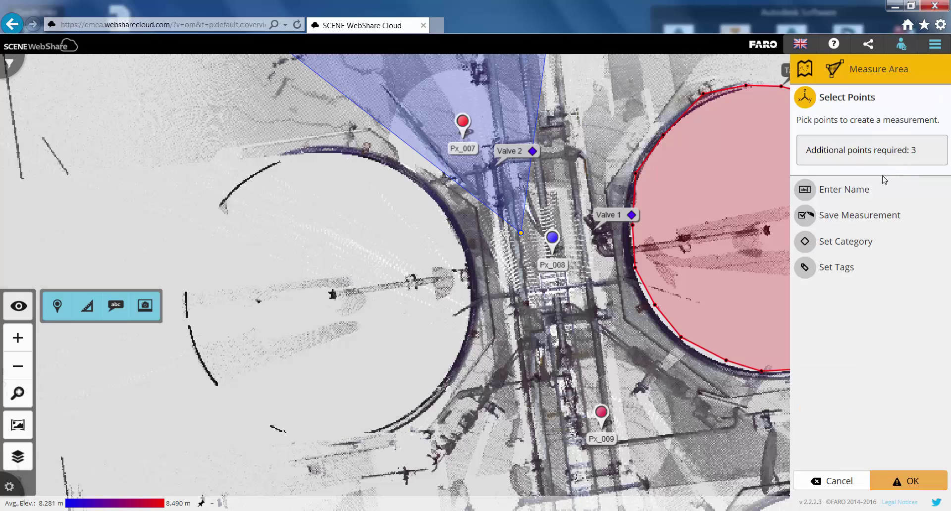
pyautogui.click(335, 154)
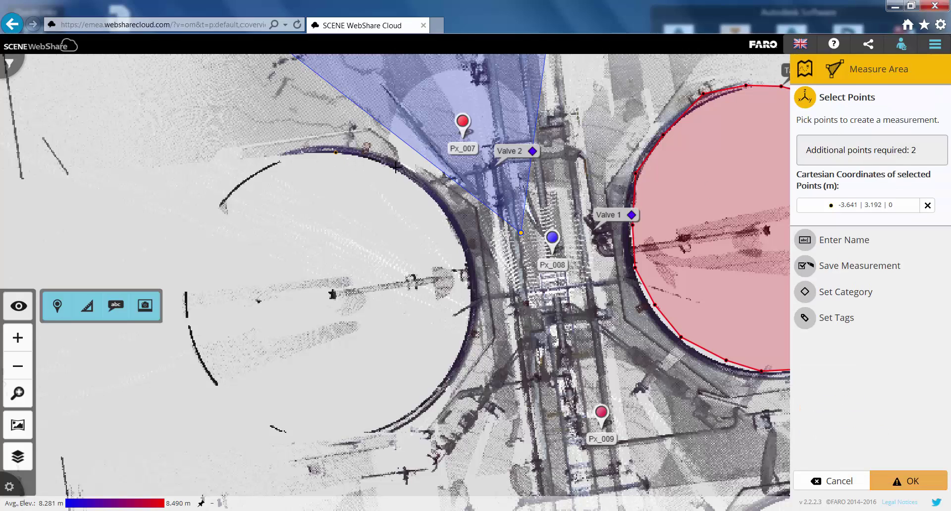
pyautogui.click(396, 167)
pyautogui.click(422, 189)
pyautogui.click(445, 217)
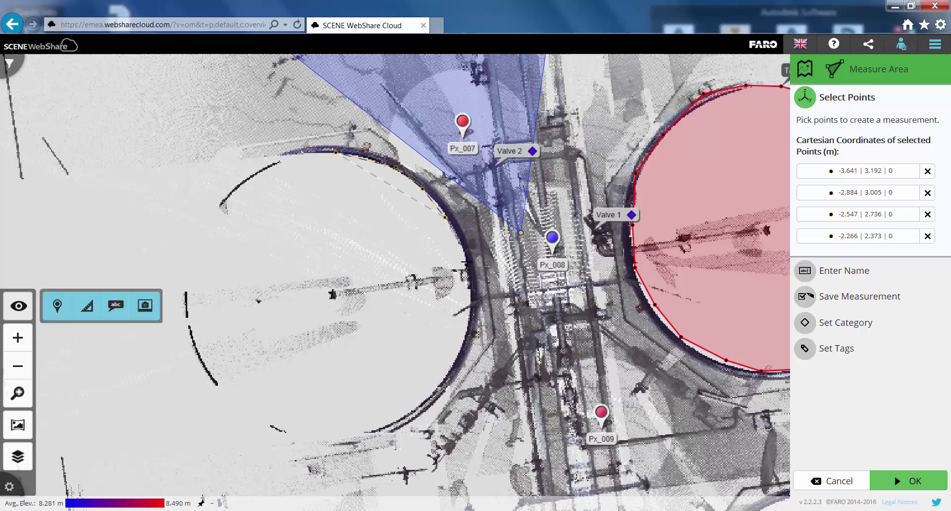
pyautogui.click(467, 262)
pyautogui.click(472, 304)
pyautogui.click(467, 343)
pyautogui.click(447, 377)
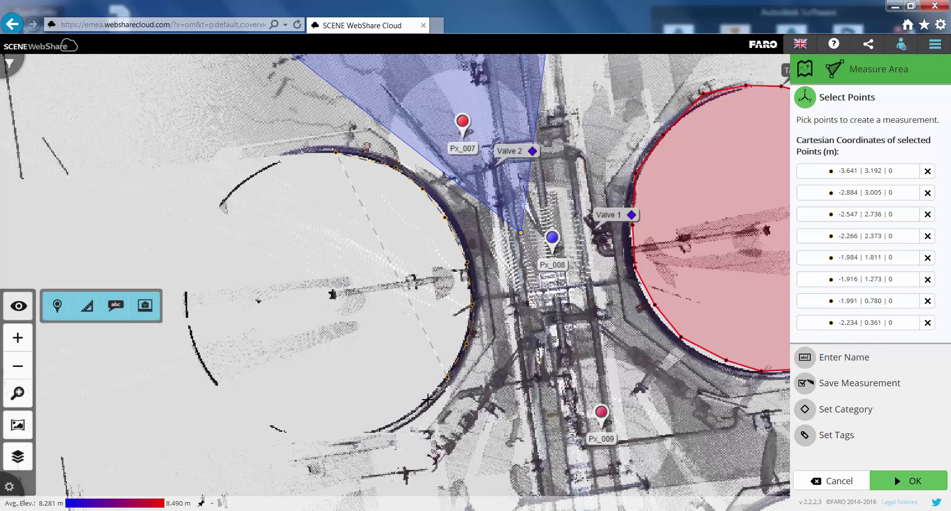
pyautogui.click(427, 400)
pyautogui.click(386, 426)
pyautogui.click(332, 439)
pyautogui.click(290, 432)
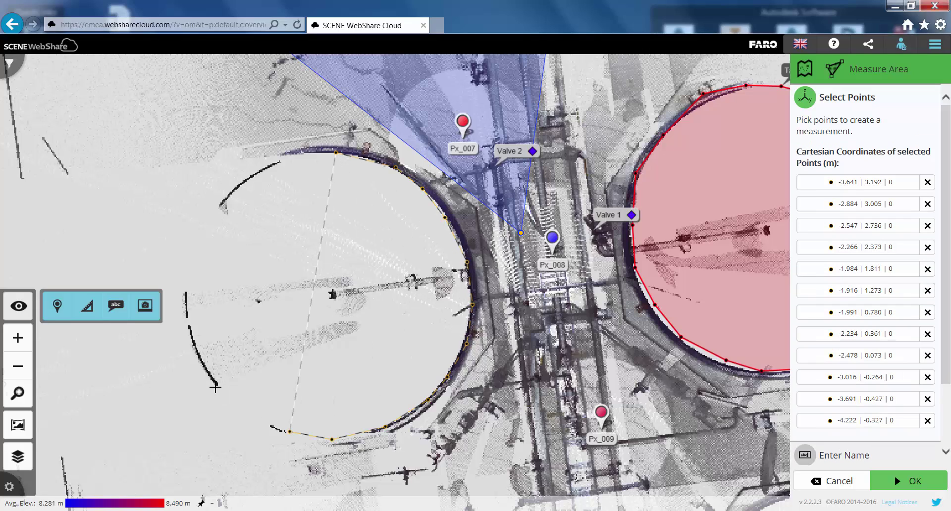
pyautogui.click(235, 401)
pyautogui.click(214, 378)
pyautogui.click(185, 299)
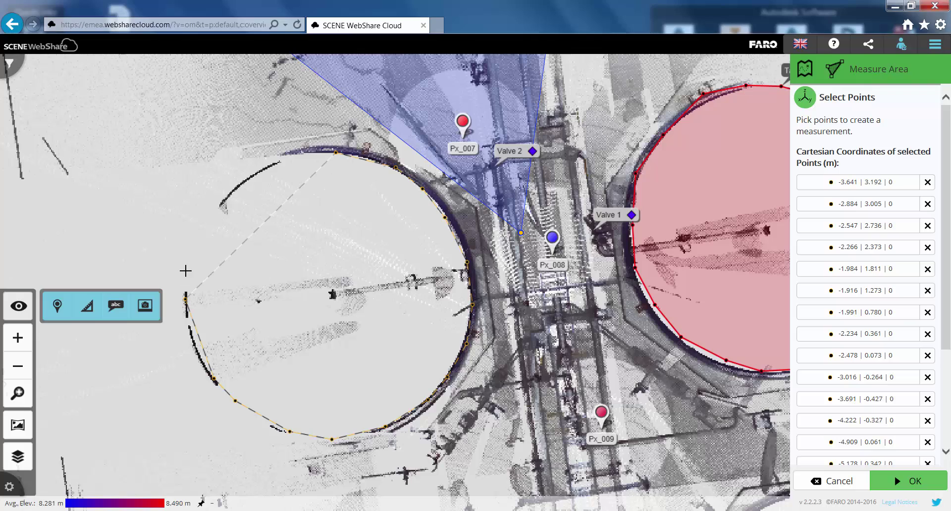
pyautogui.click(213, 214)
pyautogui.click(222, 196)
pyautogui.click(264, 168)
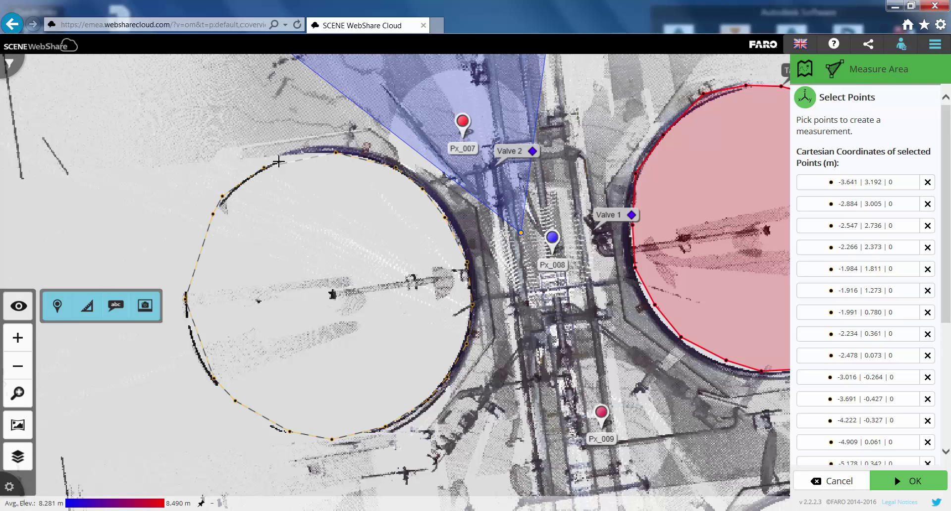
pyautogui.click(308, 150)
# - Name the area Tank 2, keep it permanent, categorise it Replacements, tag it Tanks, and save
pyautogui.scroll(-4, 946, 366)
pyautogui.scroll(-2, 946, 366)
pyautogui.click(853, 385)
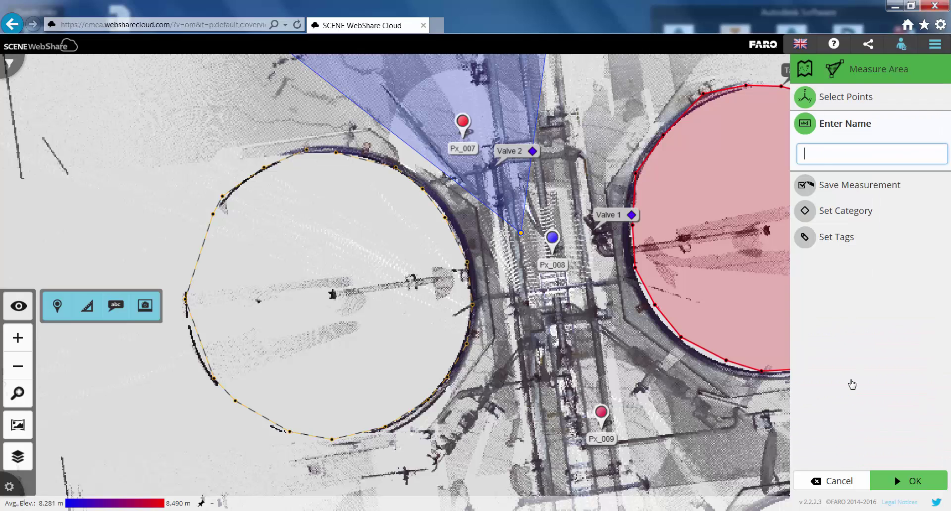
pyautogui.click(876, 188)
pyautogui.click(844, 239)
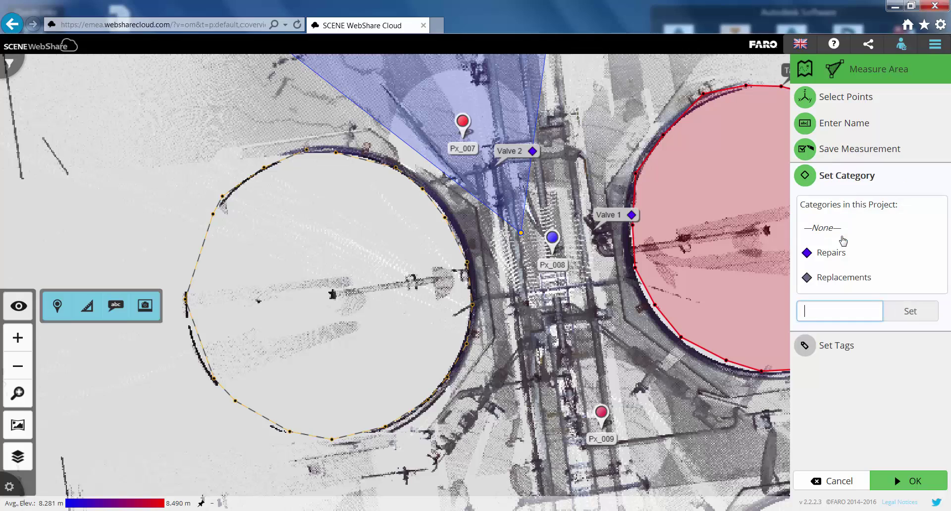
pyautogui.click(841, 278)
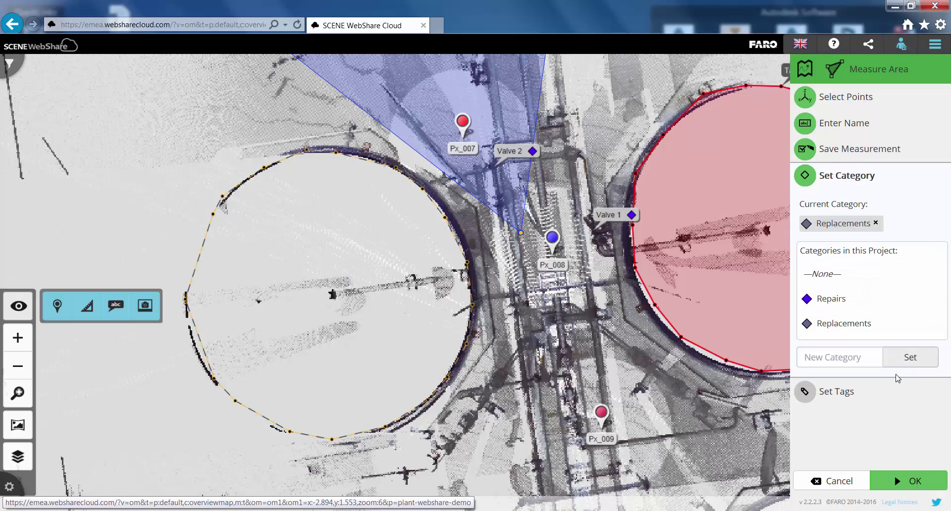
pyautogui.click(824, 393)
pyautogui.click(832, 337)
pyautogui.click(908, 481)
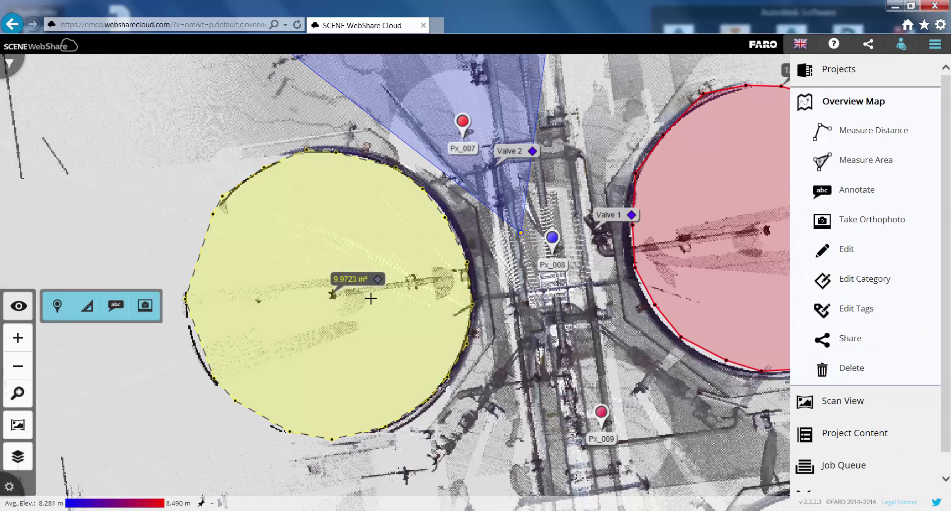
# - Zoom out, show scan position pins and area measurements, and center the map on both tanks and pipes
pyautogui.scroll(-3, 595, 350)
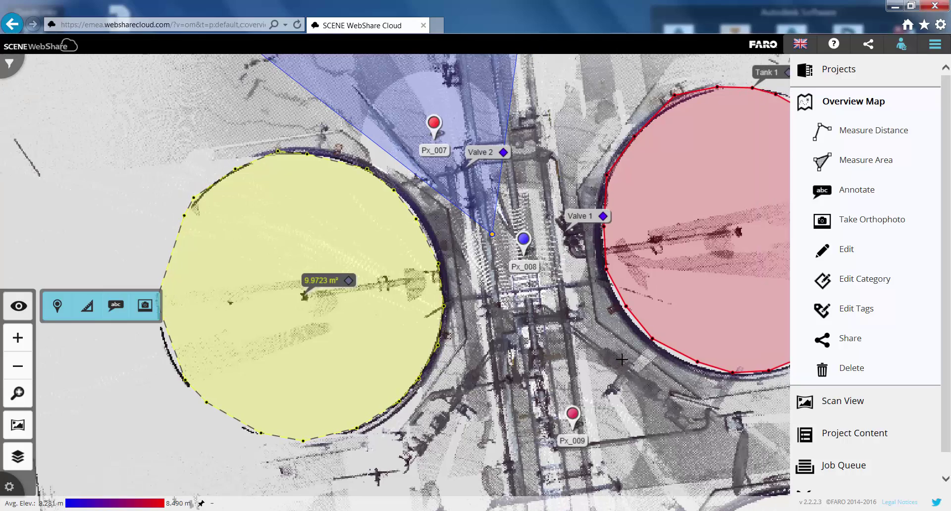
pyautogui.click(57, 309)
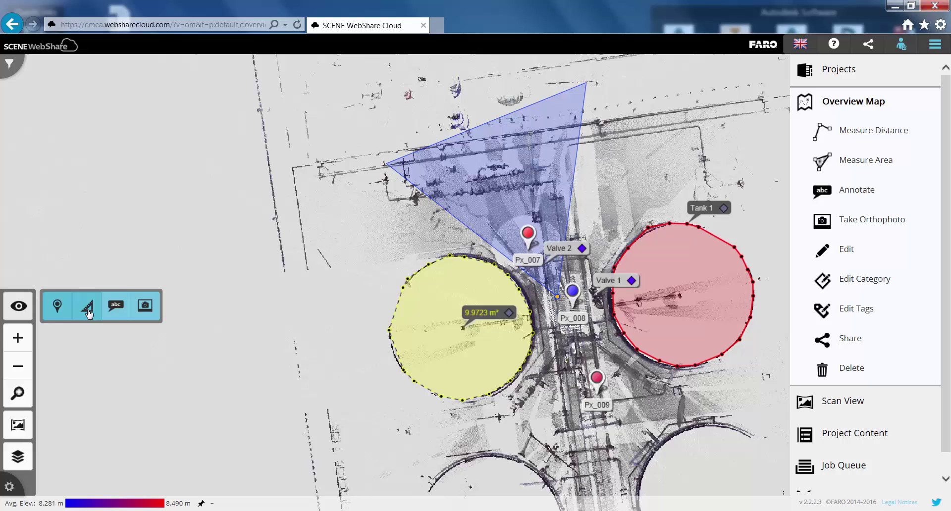
pyautogui.click(87, 313)
pyautogui.click(88, 312)
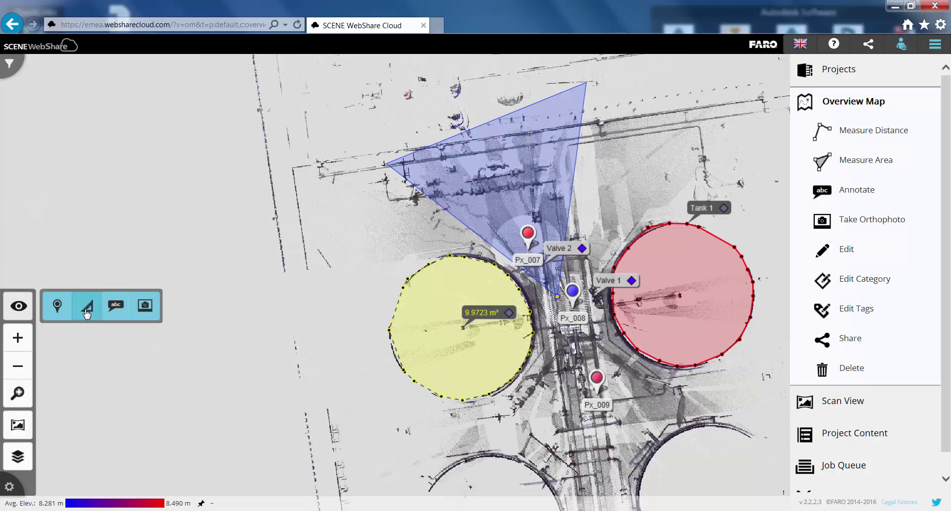
pyautogui.moveTo(526, 439); pyautogui.dragTo(459, 433)
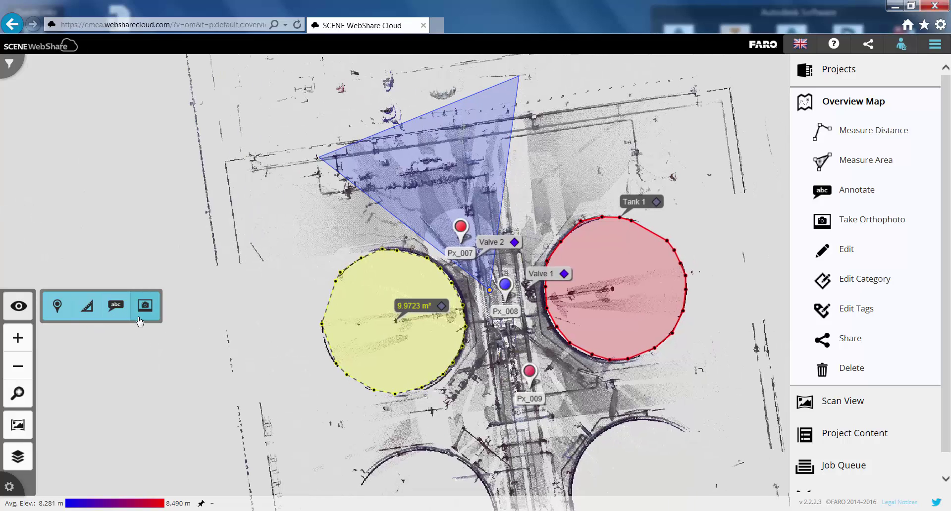
pyautogui.moveTo(500, 408); pyautogui.dragTo(436, 370)
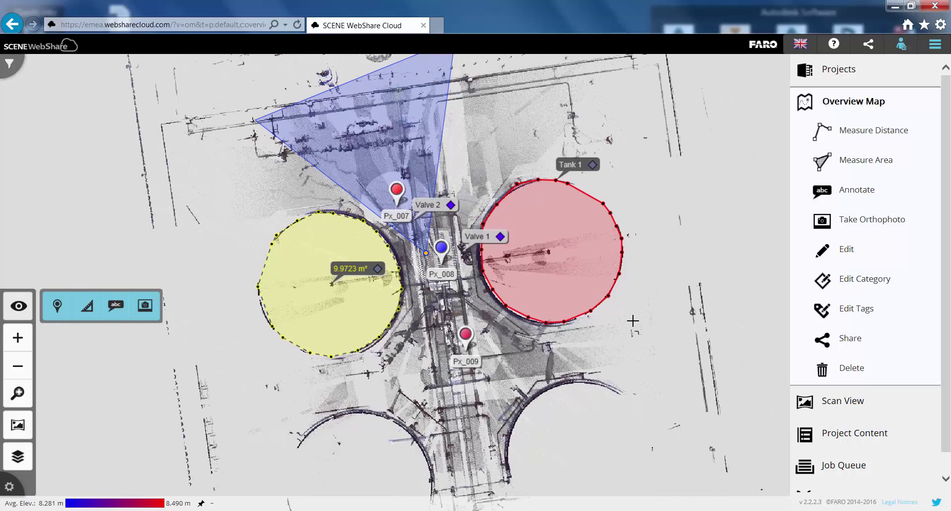
# - Start a Facade View orthophoto and place its image plane with two points above the left tank
pyautogui.click(857, 221)
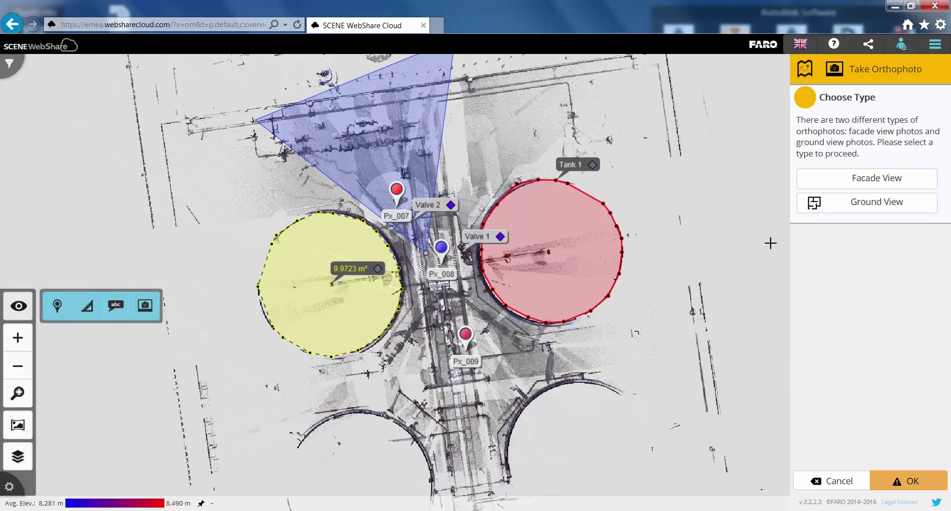
pyautogui.click(875, 185)
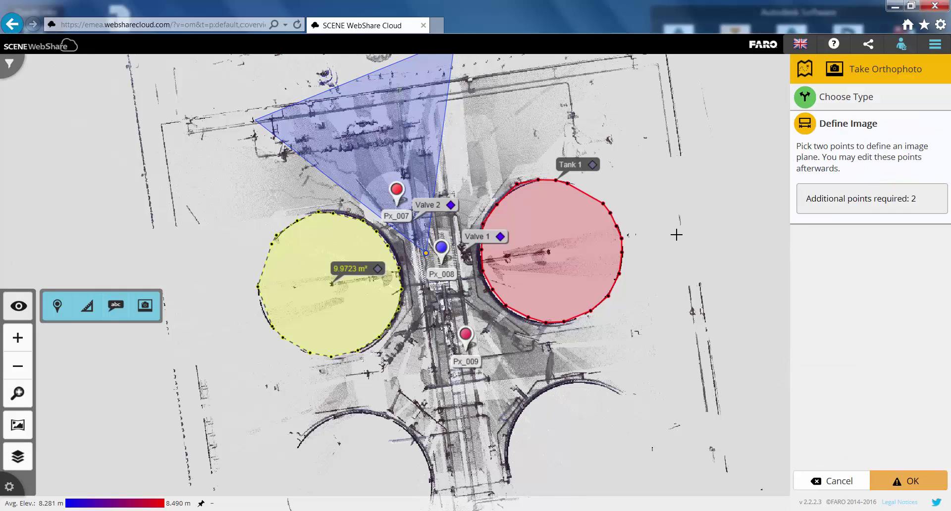
pyautogui.click(246, 181)
pyautogui.click(471, 152)
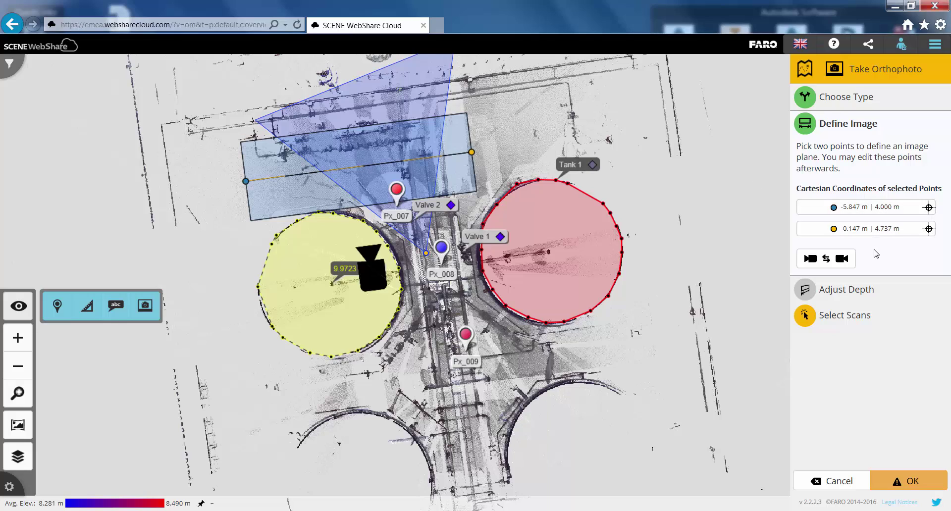
pyautogui.click(831, 259)
pyautogui.click(831, 261)
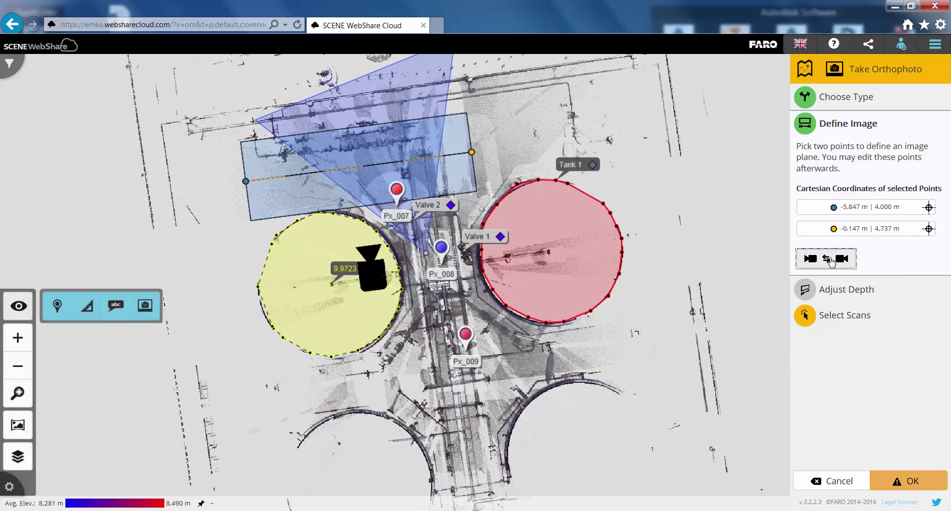
# - Set the image plane depth to 0 m in front and 1.5 m behind
pyautogui.click(847, 294)
pyautogui.click(851, 265)
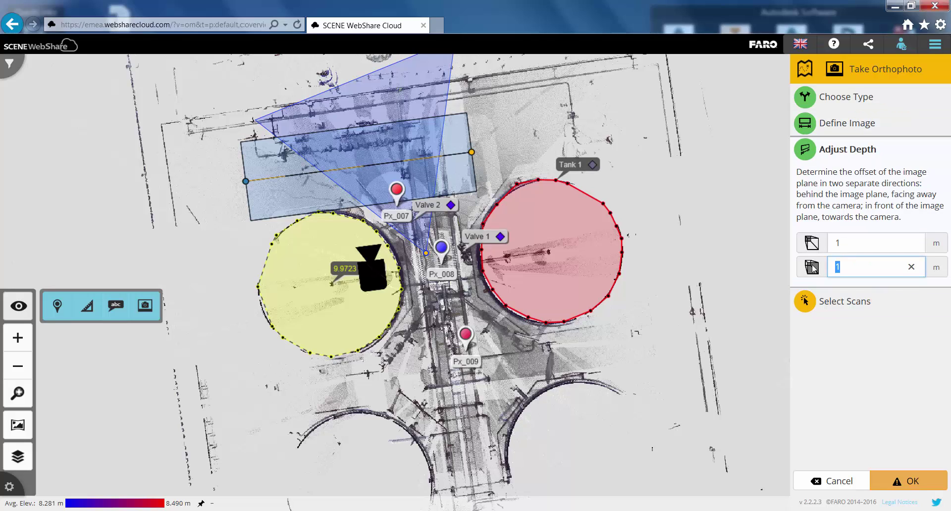
pyautogui.write('0')
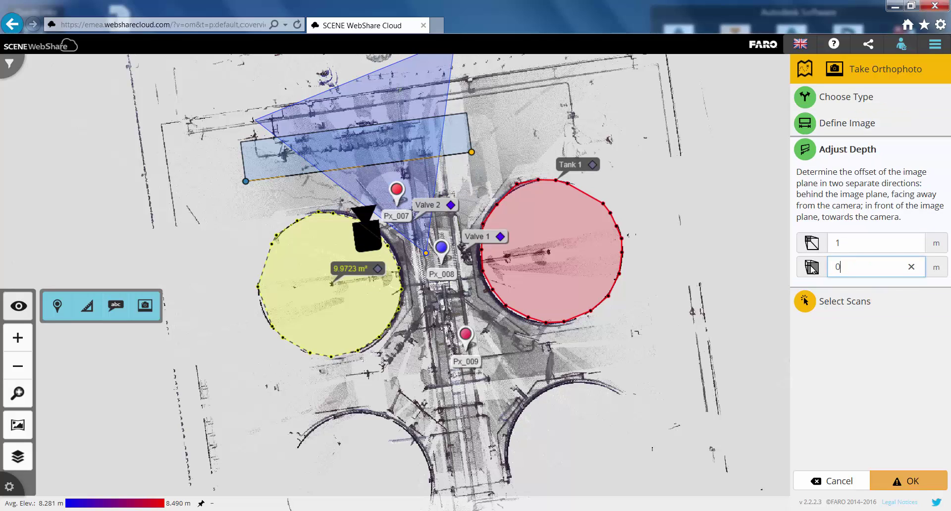
pyautogui.hotkey('shift', 'Tab')
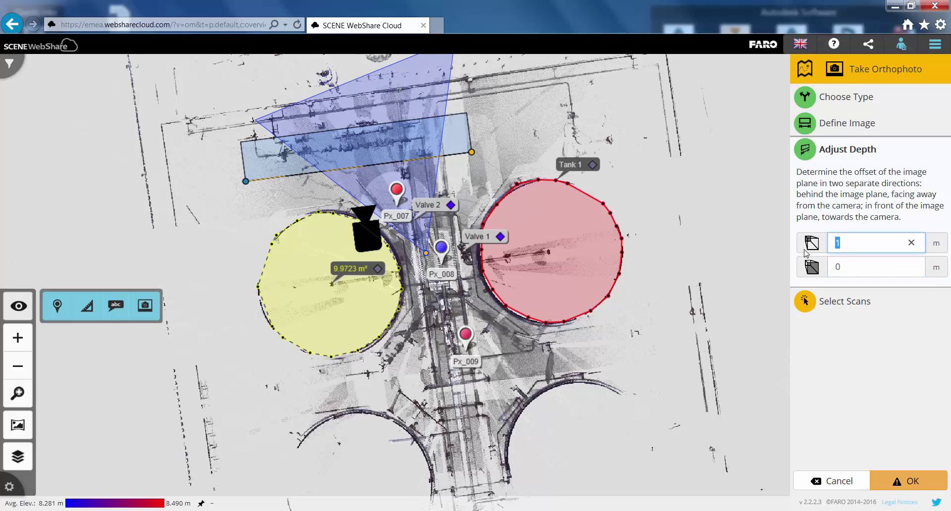
pyautogui.write('.5')
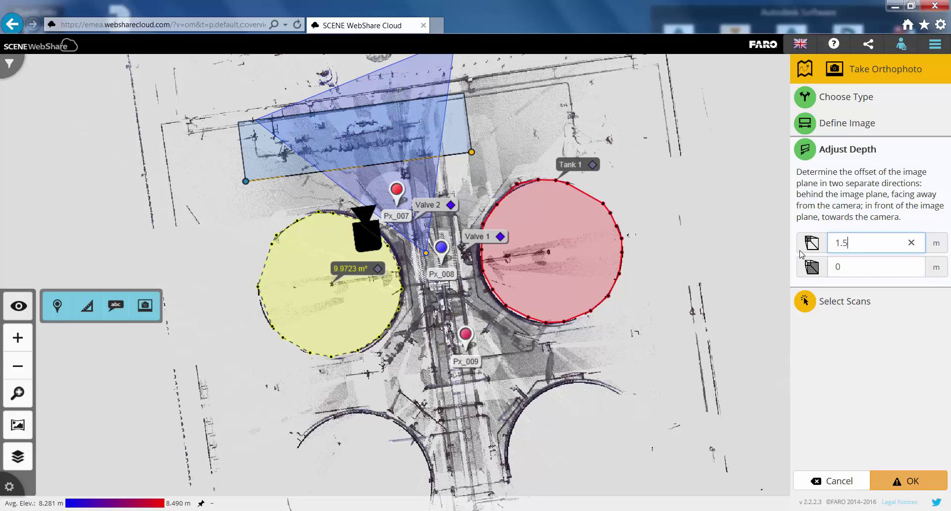
# - Select scans Px_007 and Px_008 for the orthophoto and accept the elevation range
pyautogui.click(863, 304)
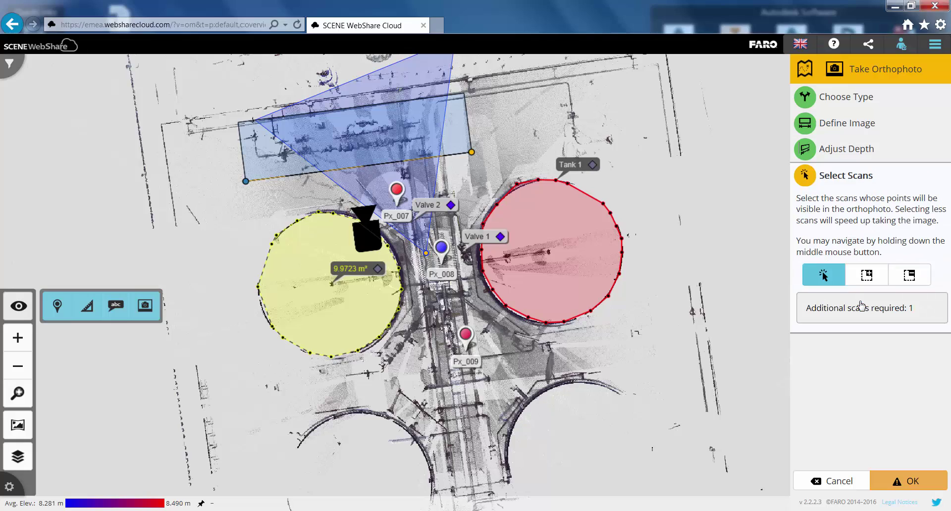
pyautogui.click(395, 193)
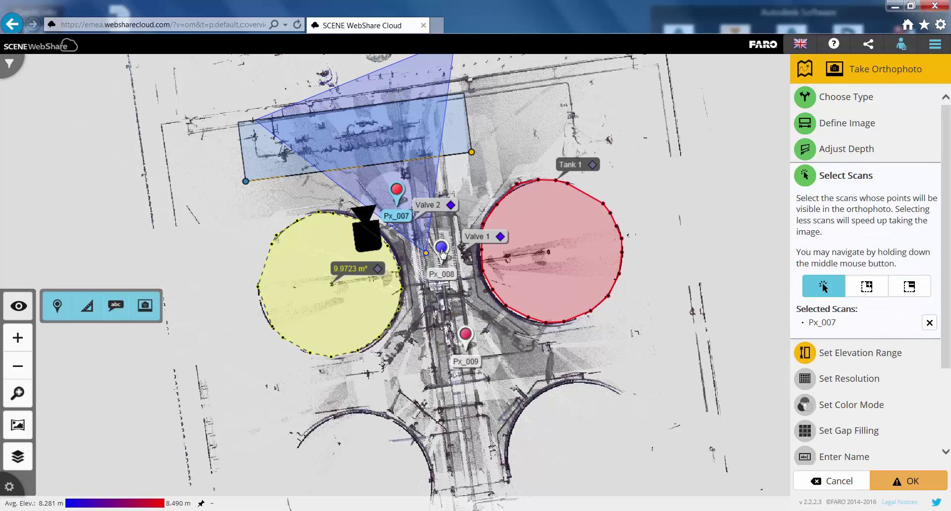
pyautogui.click(442, 253)
pyautogui.click(875, 375)
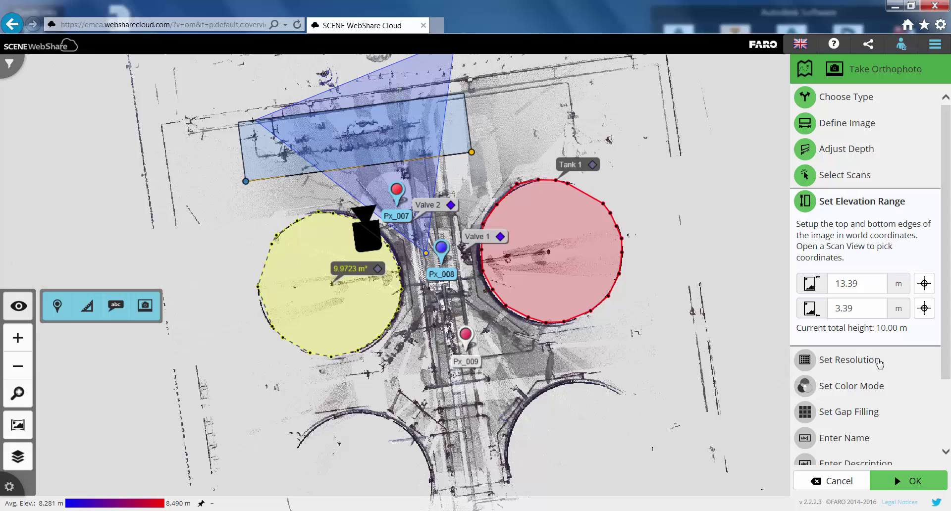
pyautogui.scroll(-2, 892, 257)
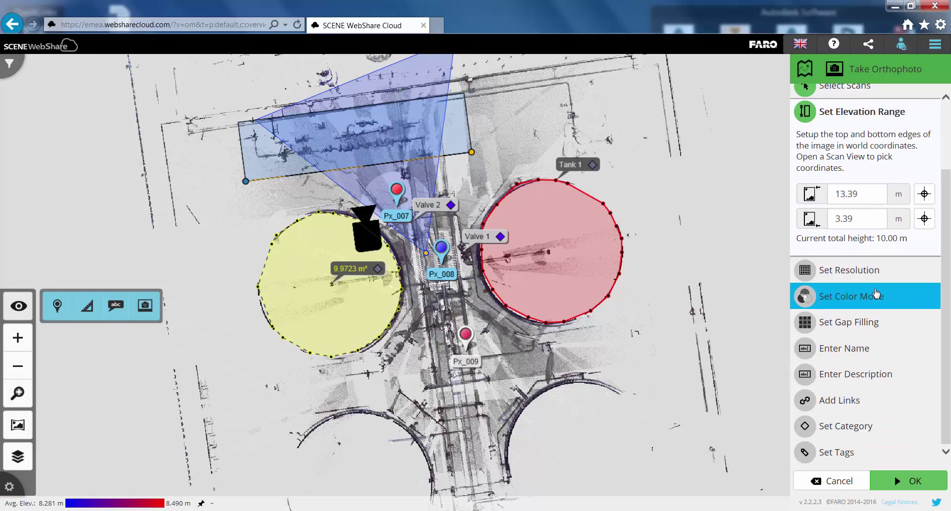
# - Set the orthophoto resolution to 250 px/m, keeping Prefer color and Use Gap Filling
pyautogui.click(863, 281)
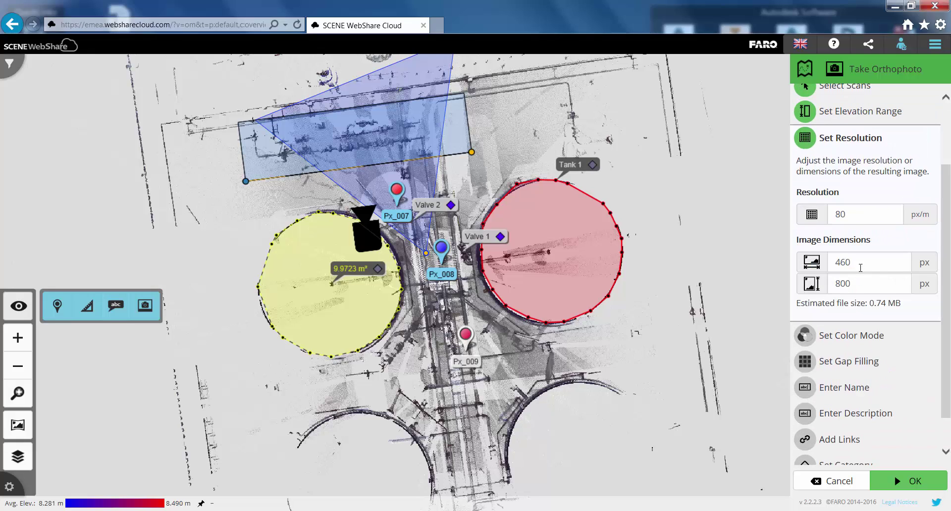
pyautogui.click(812, 215)
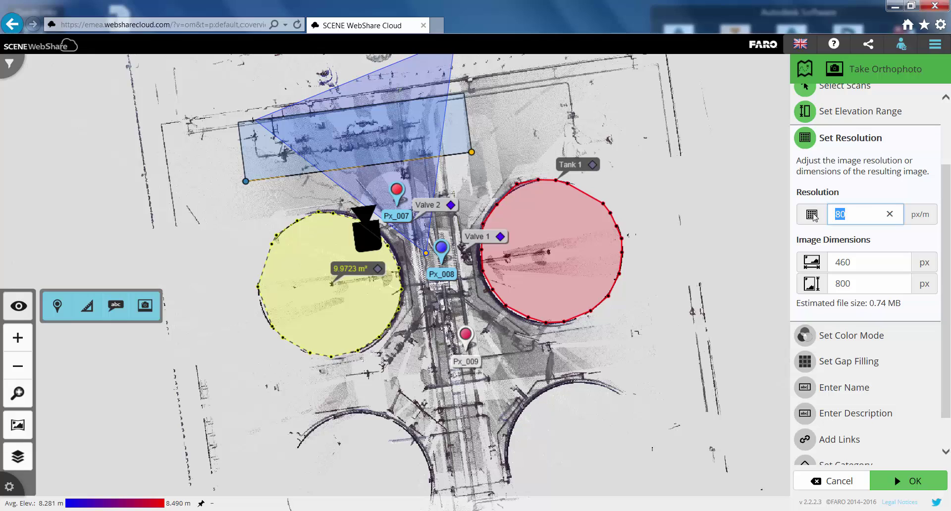
pyautogui.write('250')
pyautogui.click(852, 337)
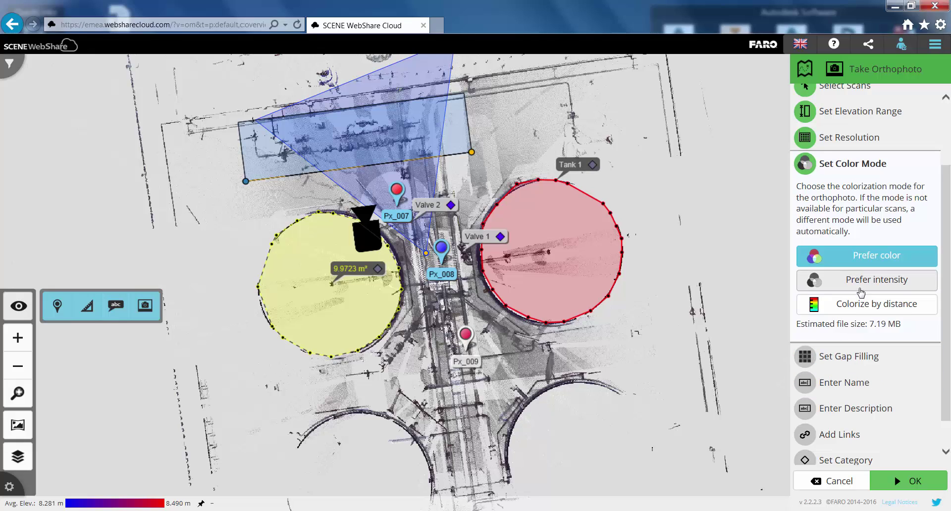
pyautogui.click(860, 358)
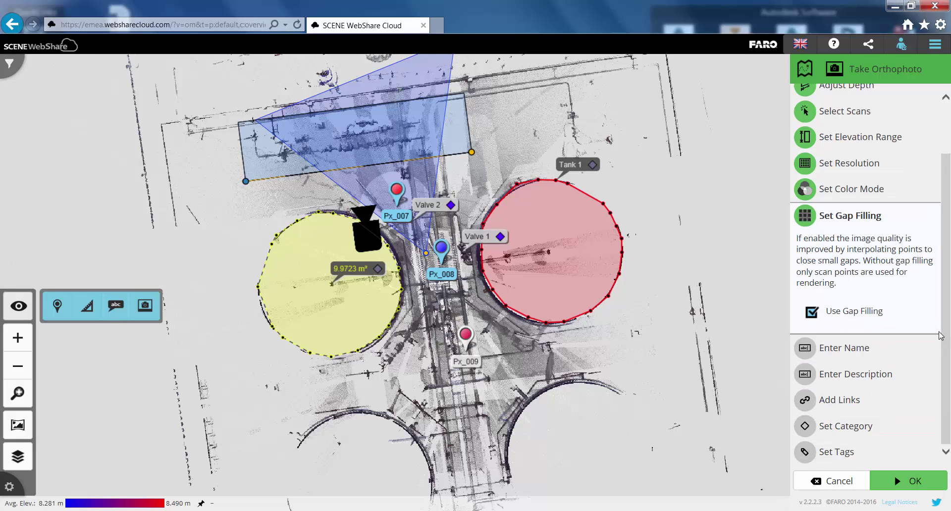
pyautogui.click(860, 352)
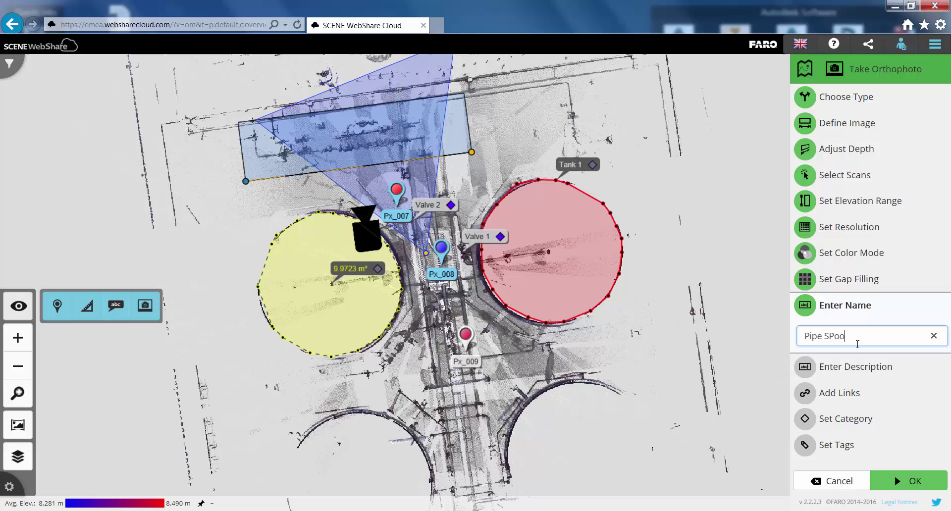
# - Correct the orthophoto name to 'Pipe Spool' and enter 'Pipe' as its description
pyautogui.press('BackSpace')
pyautogui.press('BackSpace')
pyautogui.press('BackSpace')
pyautogui.press('BackSpace')
pyautogui.click(850, 366)
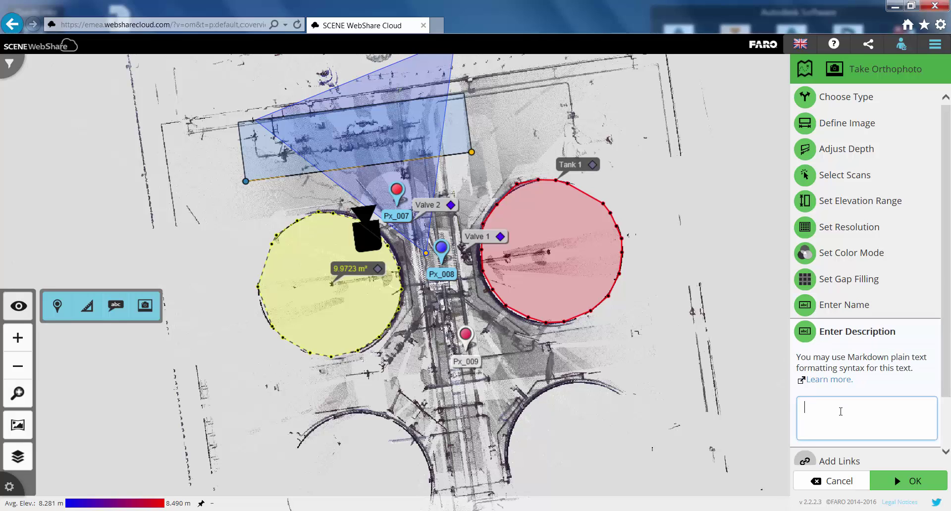
pyautogui.write('Pipe Spool for Inspection')
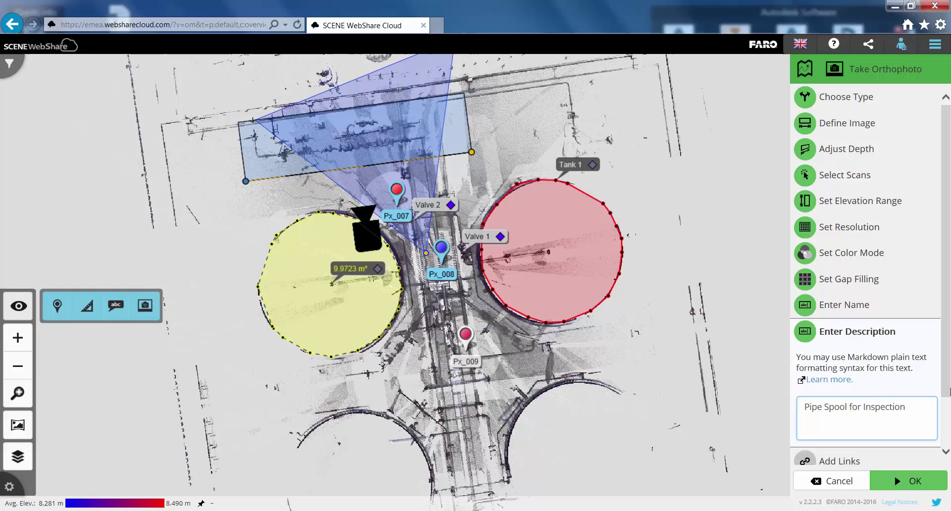
pyautogui.scroll(-2, 842, 414)
pyautogui.click(844, 405)
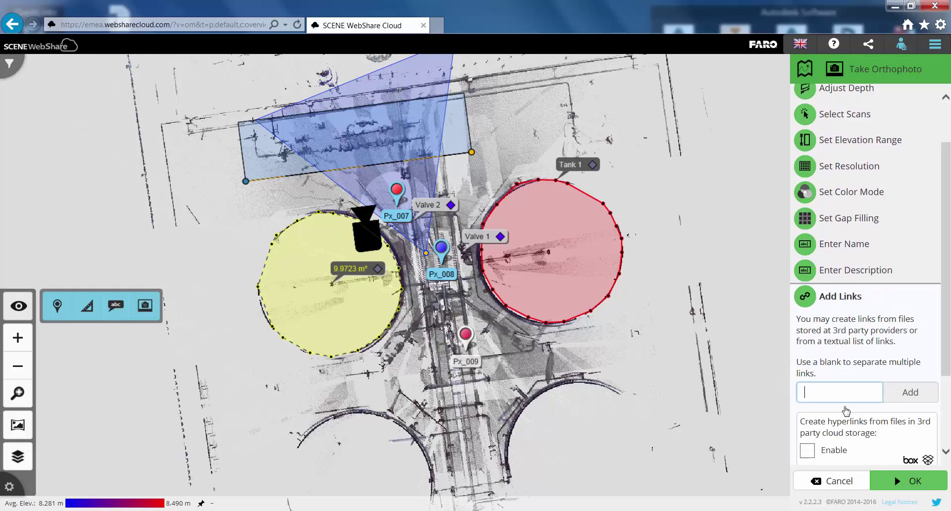
pyautogui.scroll(-3, 862, 416)
# - Assign the Repairs category and Pipes tag, then save the Pipe Spool orthophoto
pyautogui.click(883, 425)
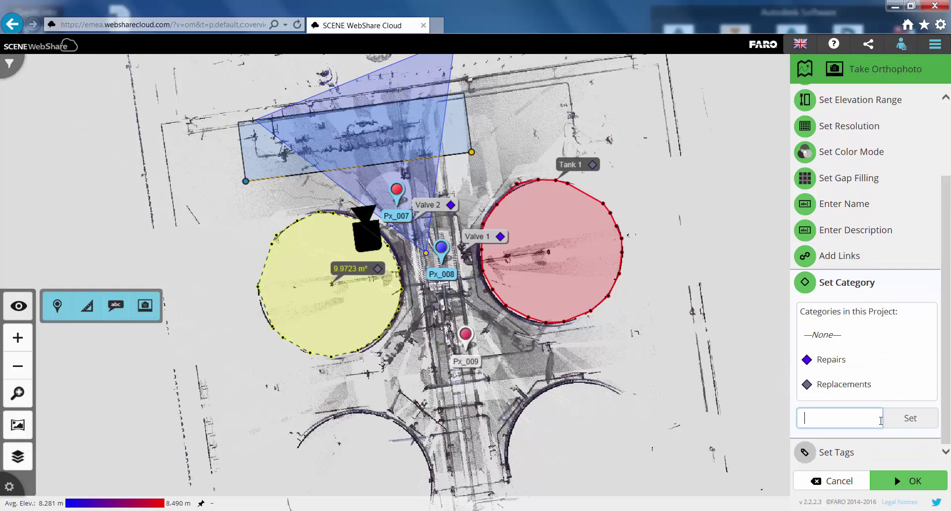
pyautogui.click(831, 359)
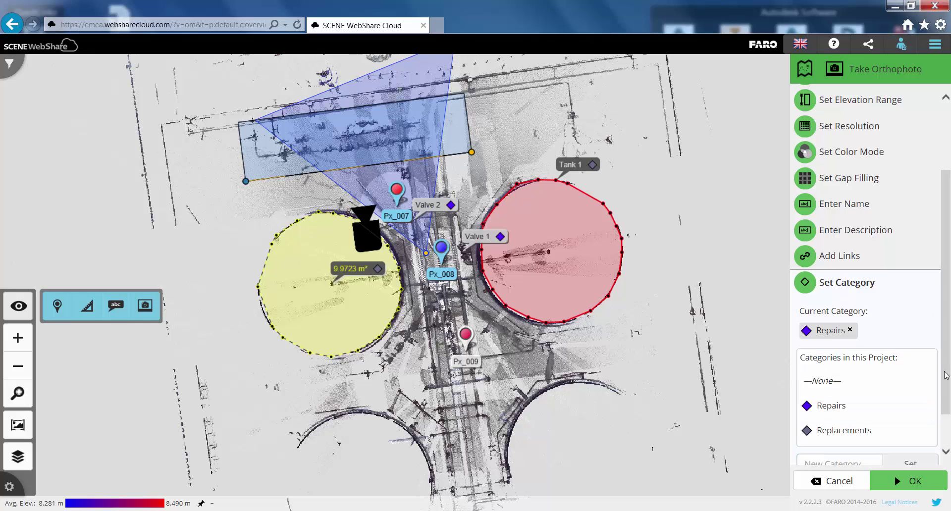
pyautogui.scroll(-1, 944, 435)
pyautogui.click(837, 452)
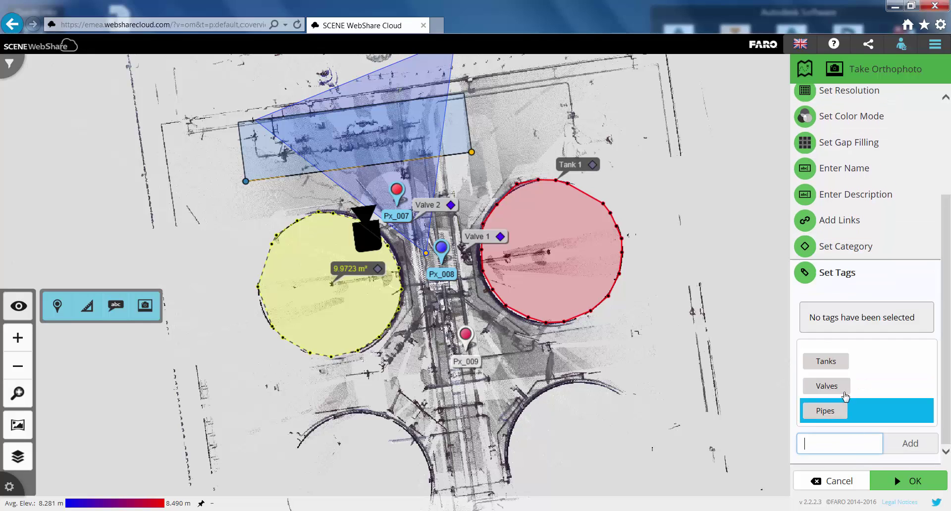
pyautogui.click(826, 411)
pyautogui.click(913, 482)
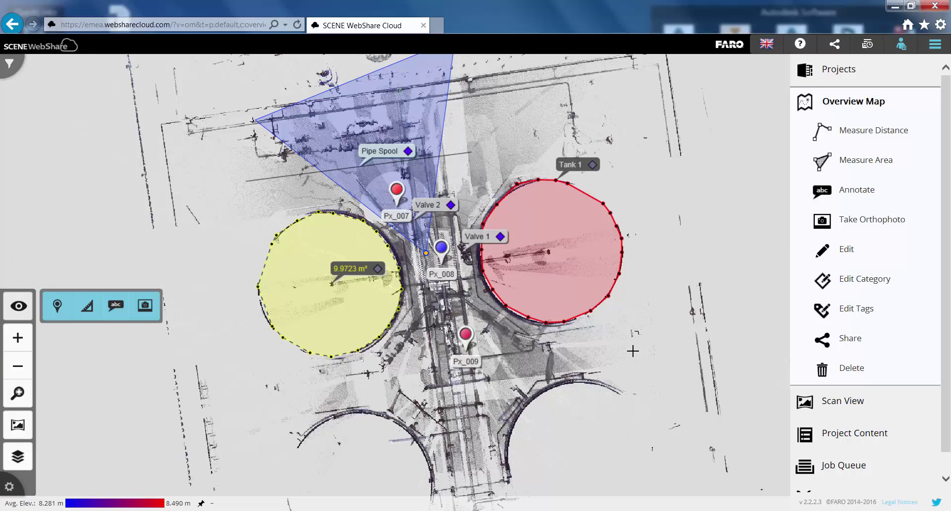
# - Open Project Content and scroll through the Scans, Annotations, Measurements and Orthophotos tables
pyautogui.click(859, 445)
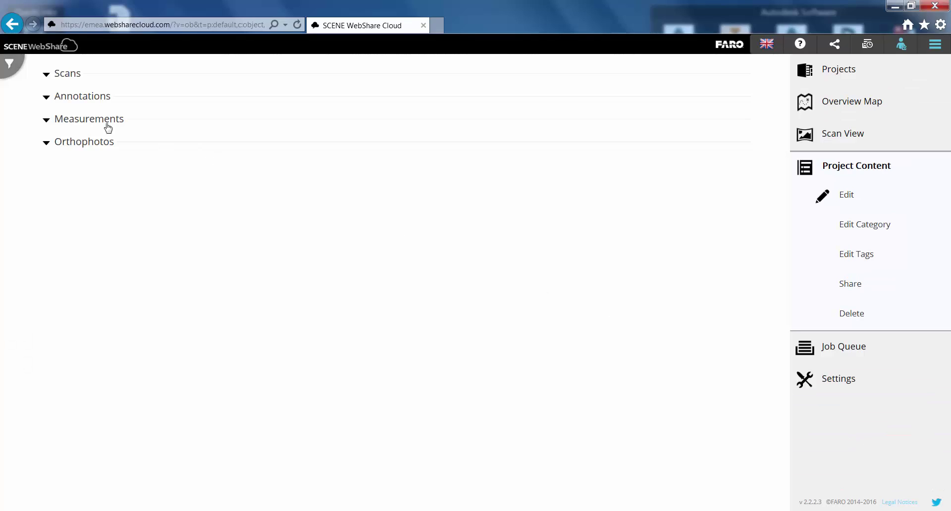
pyautogui.scroll(-9, 105, 272)
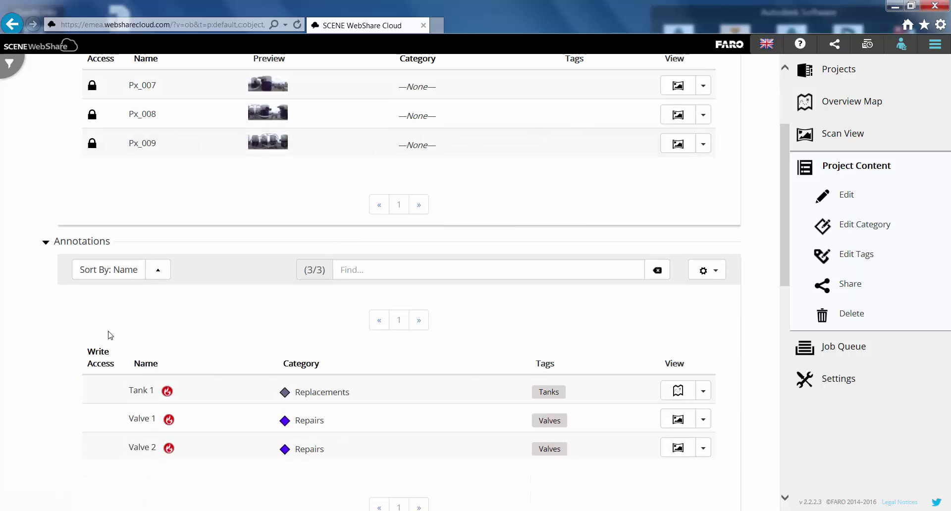
pyautogui.scroll(-5, 121, 367)
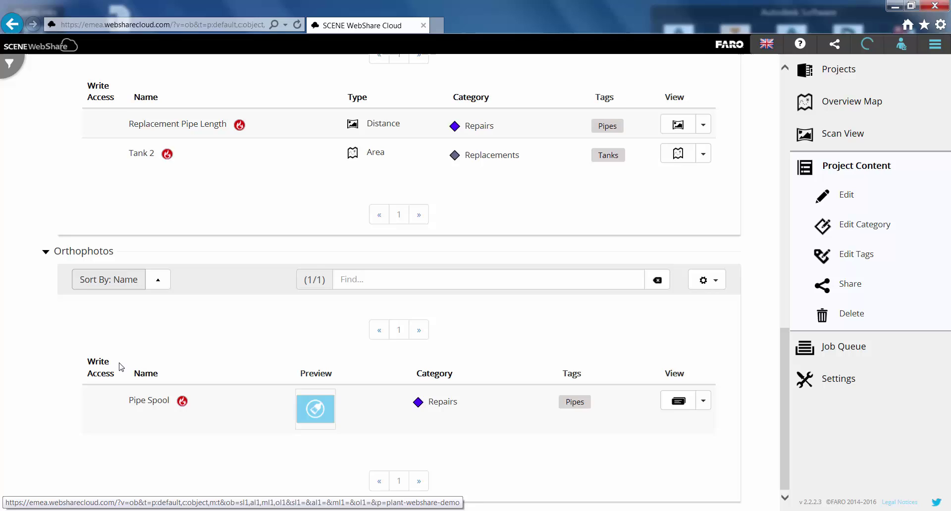
pyautogui.scroll(7, 121, 366)
pyautogui.scroll(7, 120, 366)
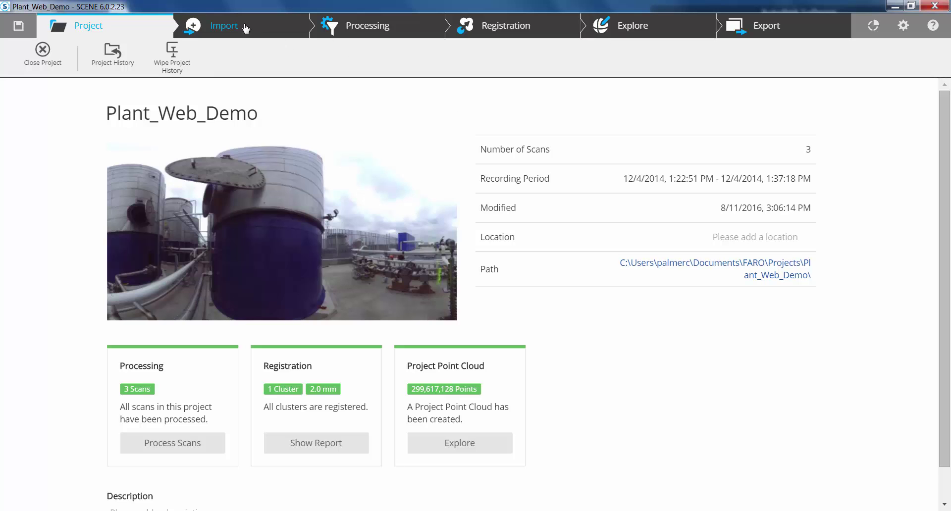
# - Open the Explore 3D view and fly in to face the pipework and beams between the tanks
pyautogui.click(630, 26)
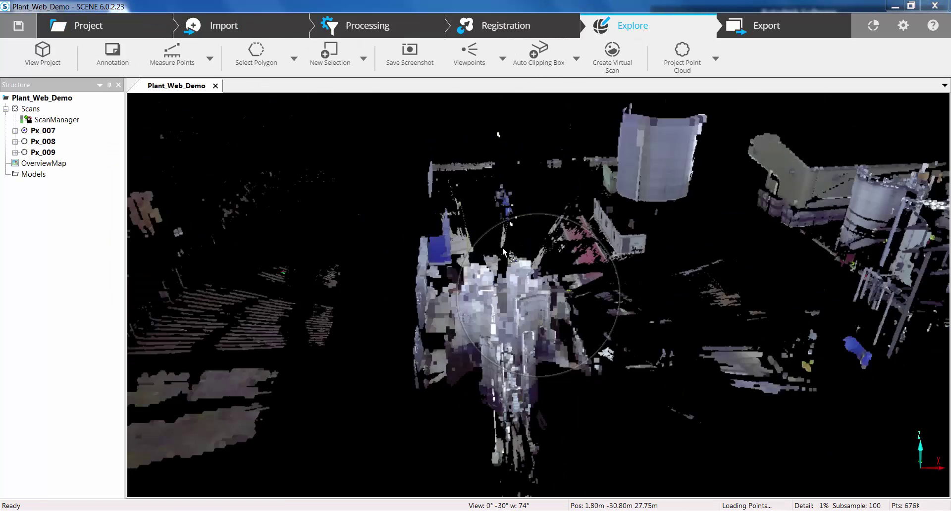
pyautogui.moveTo(500, 246); pyautogui.dragTo(512, 379)
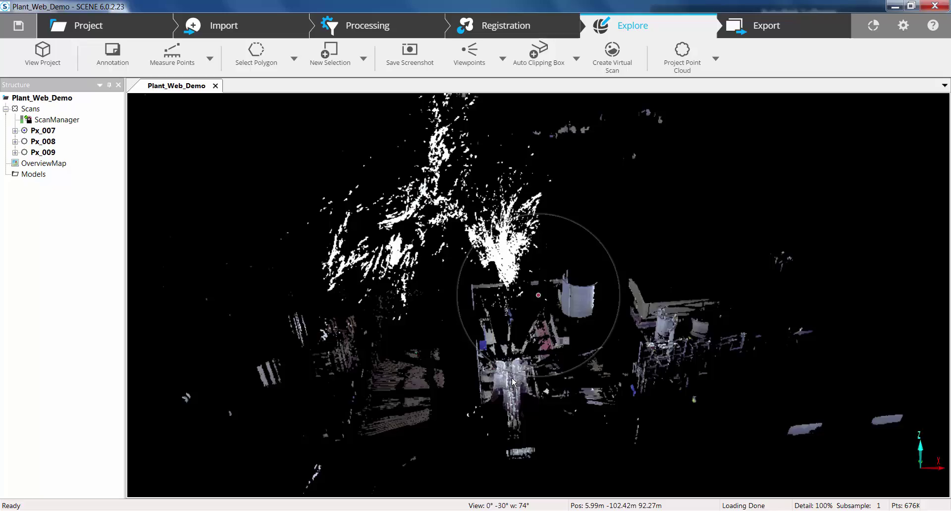
pyautogui.doubleClick(512, 381)
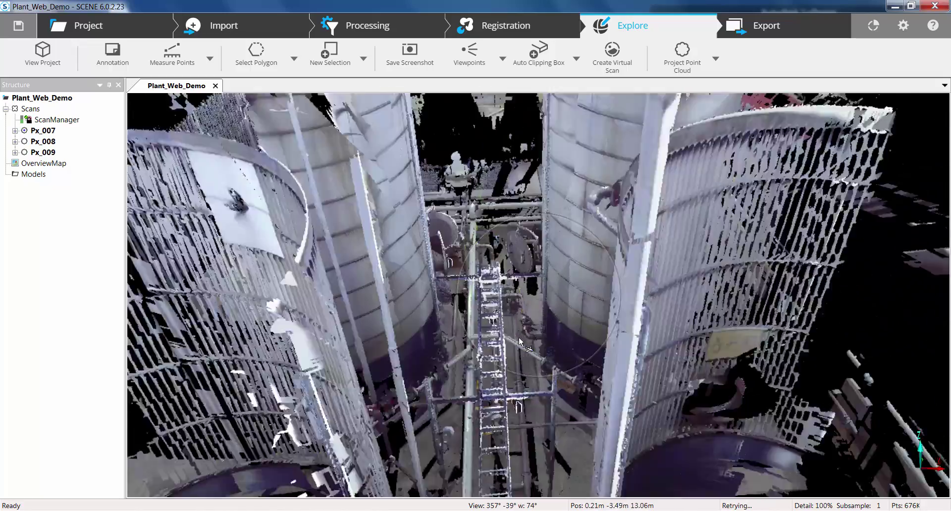
pyautogui.scroll(3, 529, 353)
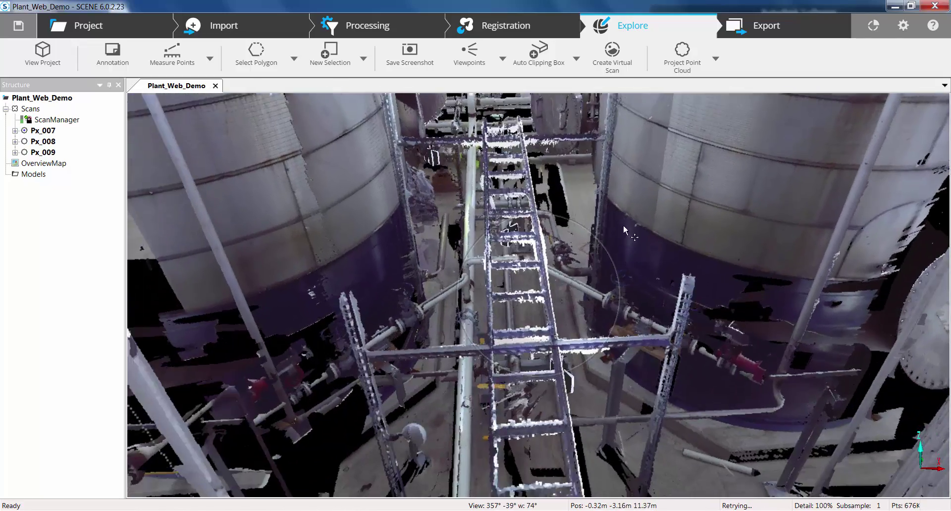
pyautogui.scroll(3, 647, 330)
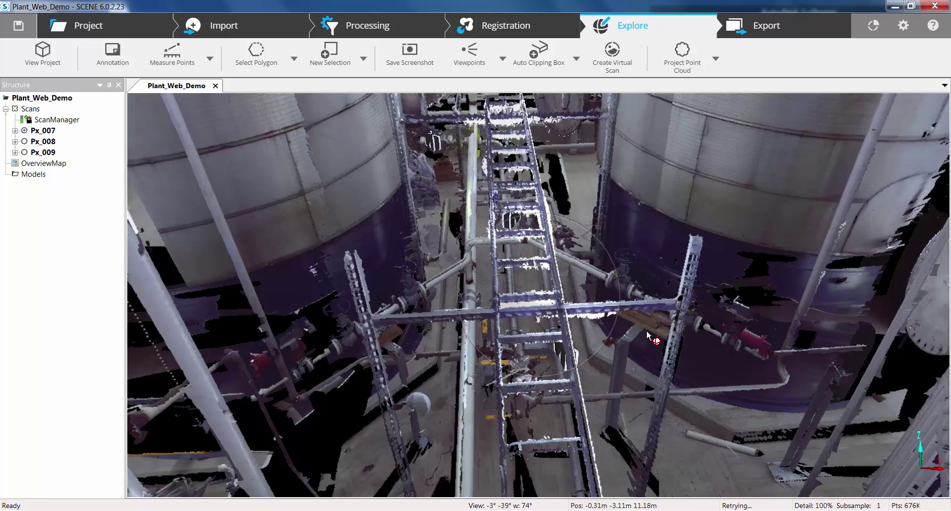
pyautogui.doubleClick(596, 321)
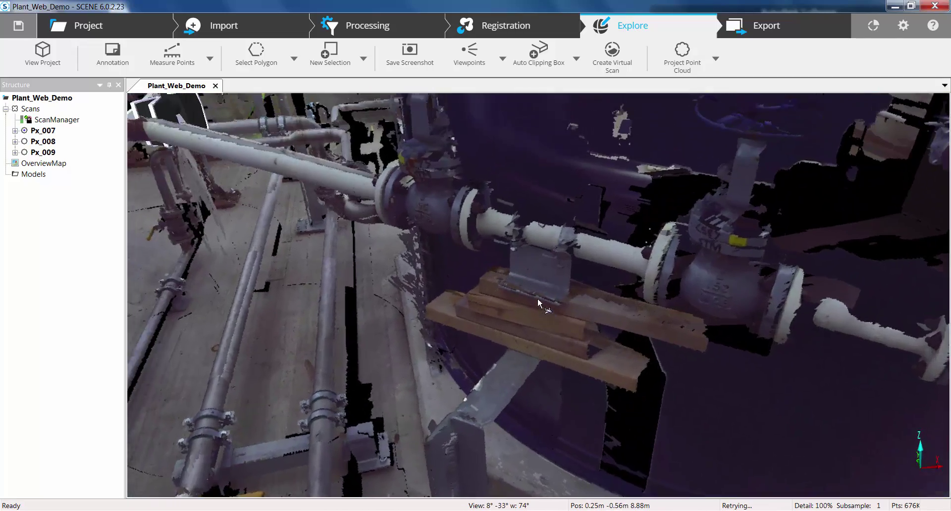
pyautogui.moveTo(537, 299); pyautogui.dragTo(338, 322)
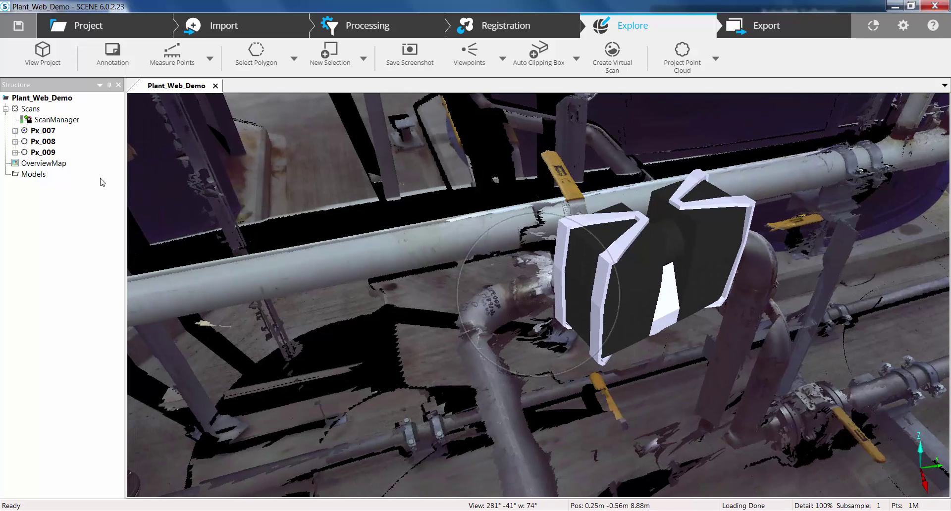
# - Start Import WebShare Cloud, log in with the account password, and advance to Select Project
pyautogui.click(251, 25)
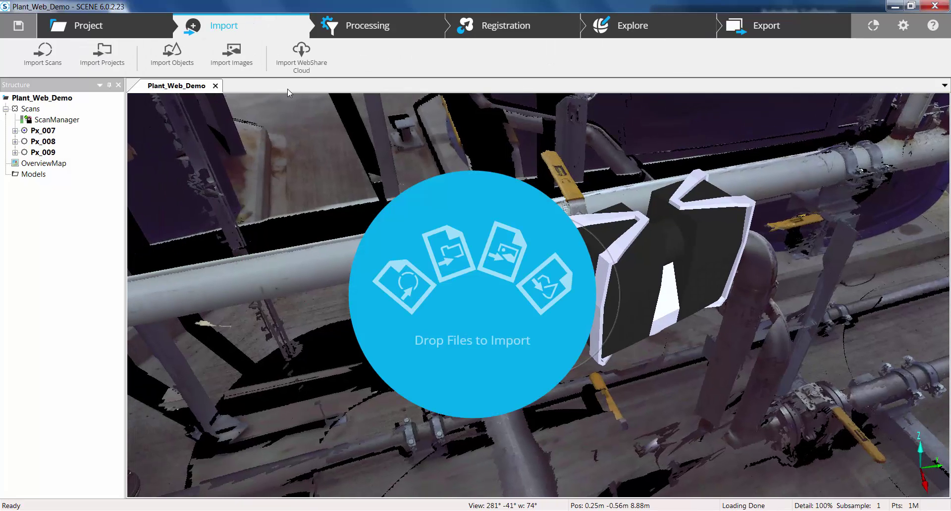
pyautogui.click(307, 69)
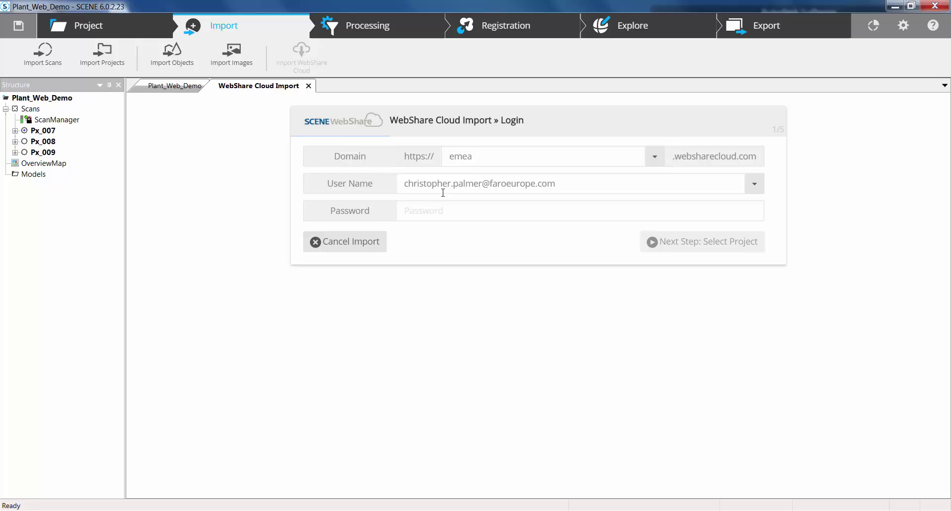
pyautogui.click(445, 212)
pyautogui.write('••')
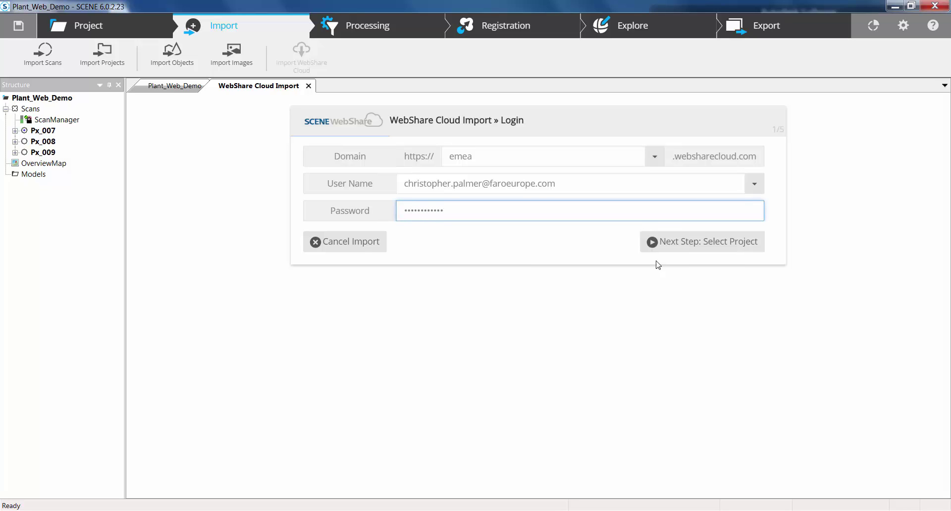
pyautogui.click(708, 246)
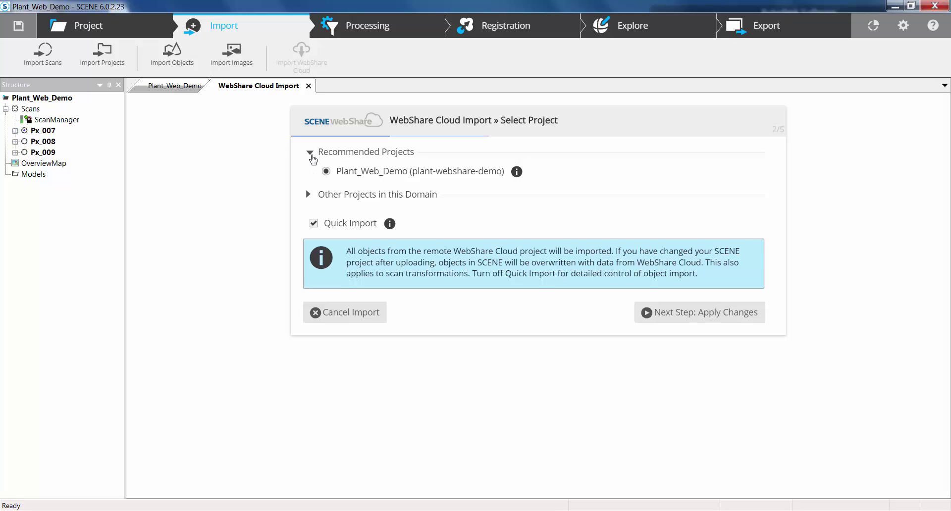
# - Uncheck Quick Import for Plant_Web_Demo and advance to the object filters step
pyautogui.click(311, 156)
pyautogui.click(313, 156)
pyautogui.click(309, 196)
pyautogui.click(310, 197)
pyautogui.click(314, 224)
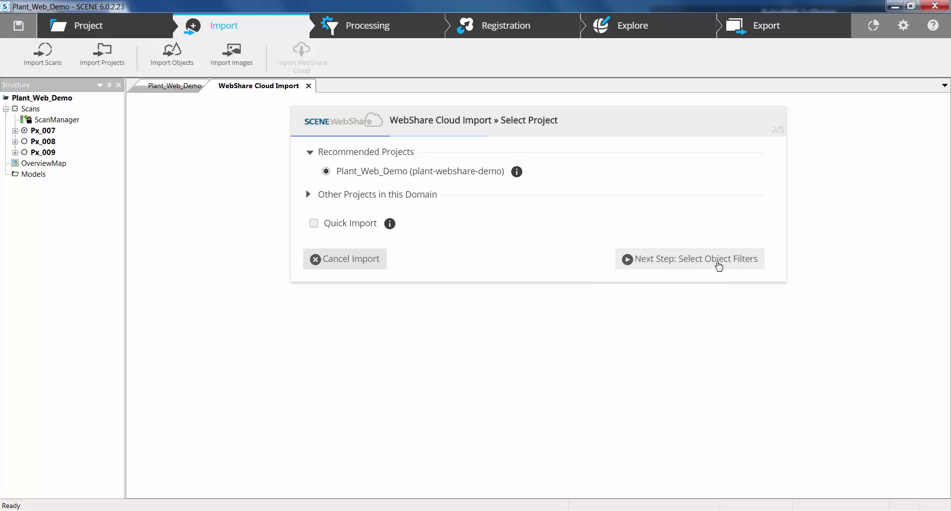
pyautogui.click(718, 267)
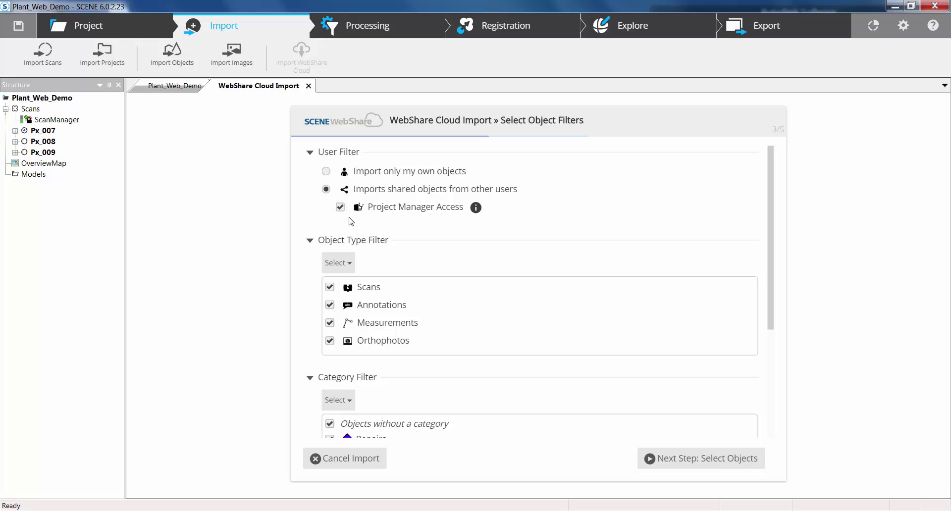
# - Keep both the Repairs and Replacements category filters checked
pyautogui.moveTo(769, 230); pyautogui.dragTo(774, 283)
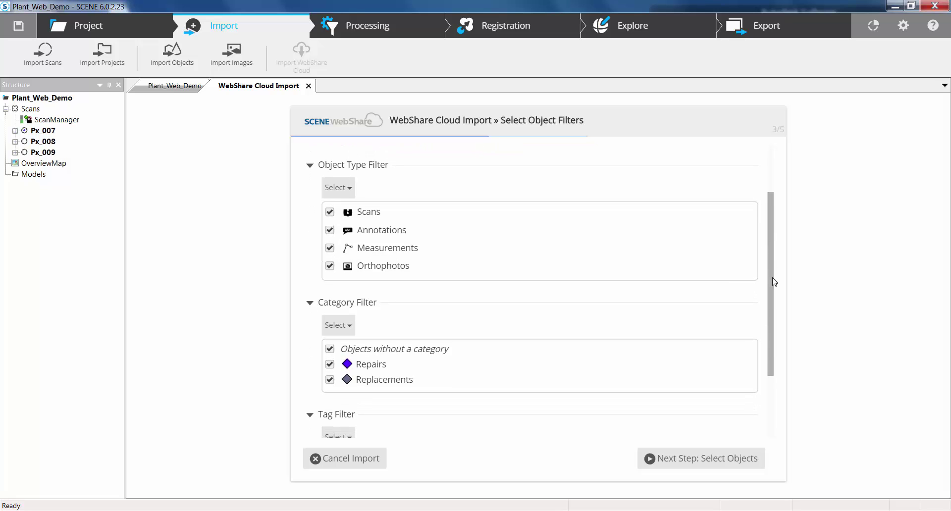
pyautogui.click(330, 380)
pyautogui.click(329, 364)
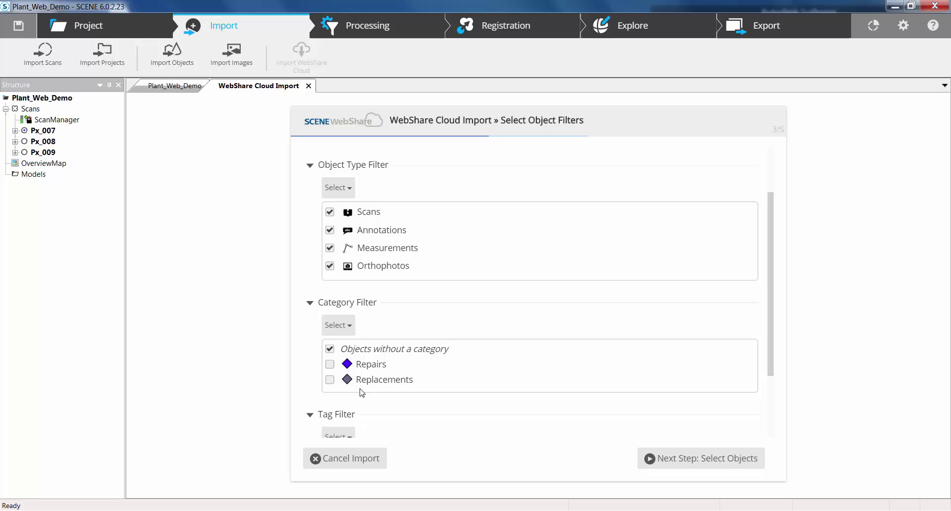
pyautogui.click(330, 365)
pyautogui.click(330, 365)
pyautogui.click(330, 380)
# - Re-select all object types via Select > All and advance to Select Objects
pyautogui.click(330, 266)
pyautogui.click(341, 188)
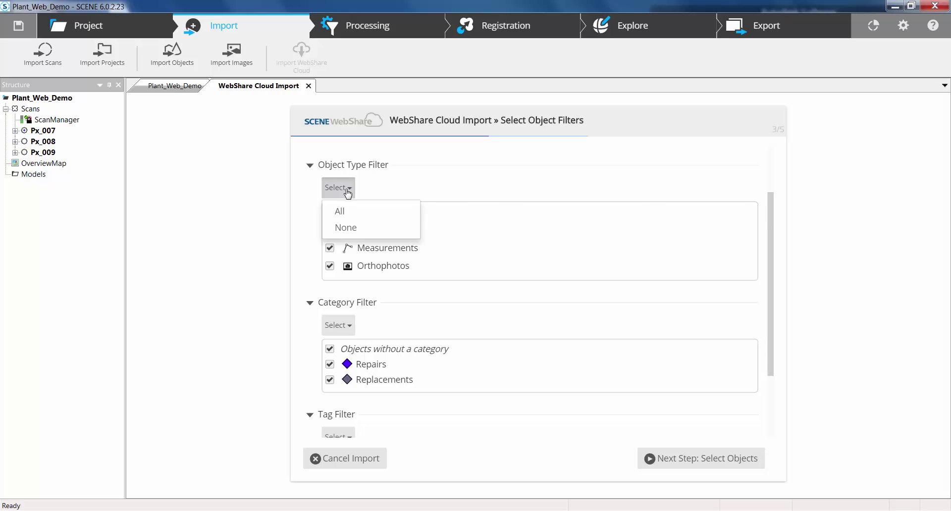
pyautogui.click(345, 226)
pyautogui.click(342, 190)
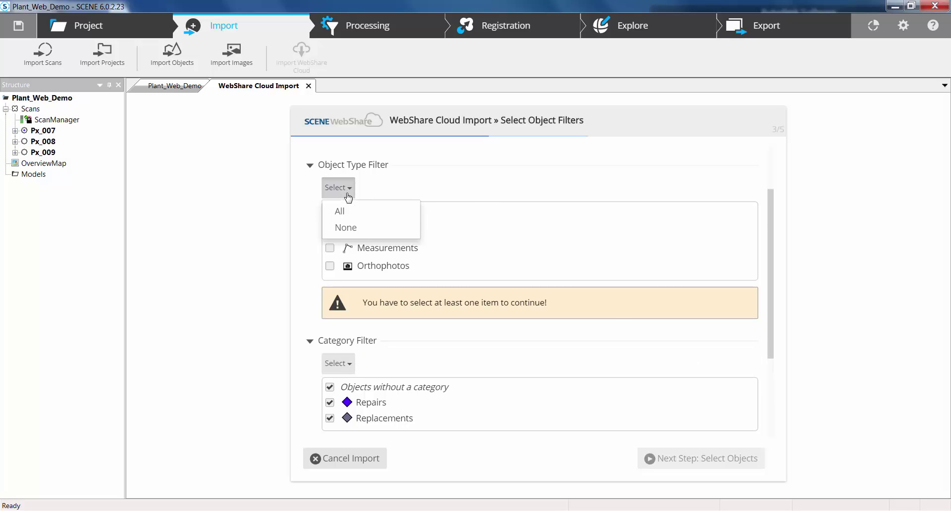
pyautogui.click(348, 213)
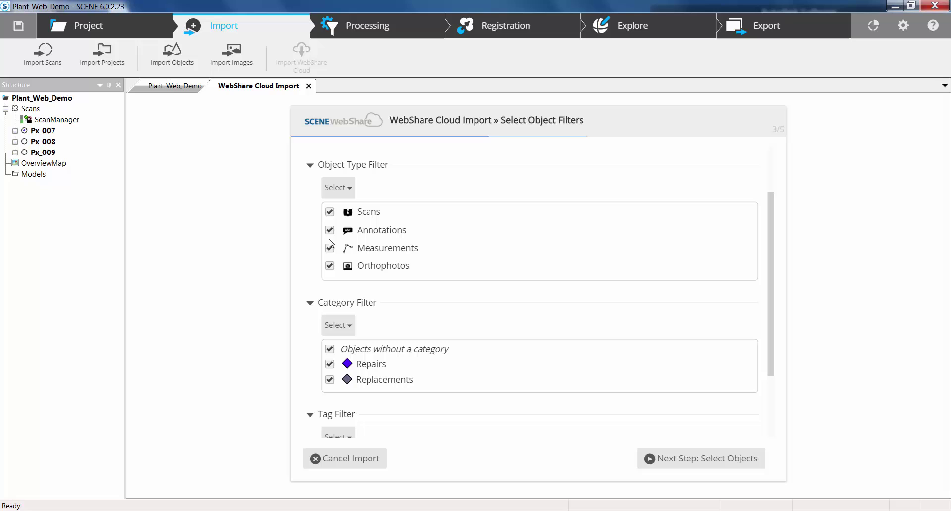
pyautogui.scroll(-5, 775, 297)
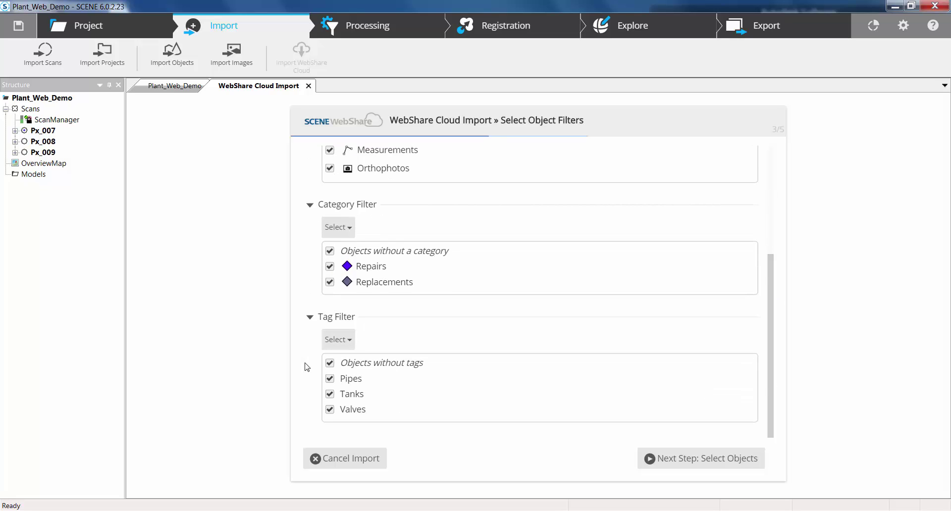
pyautogui.click(690, 460)
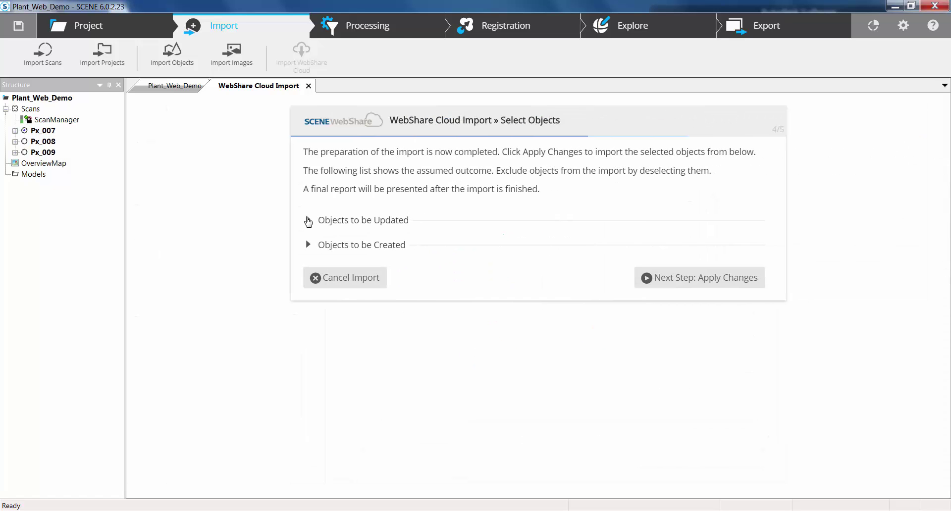
# - Review the objects to be updated and created, then apply the import
pyautogui.click(309, 221)
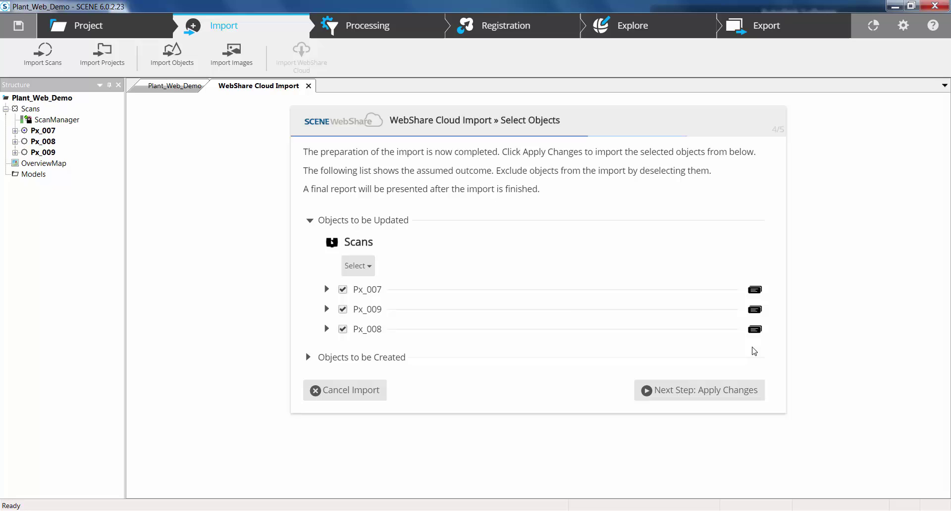
pyautogui.click(316, 361)
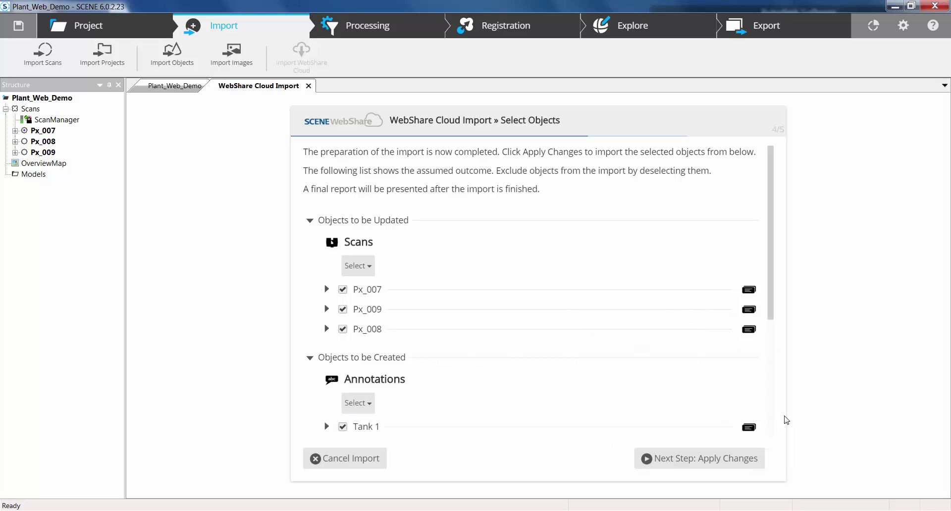
pyautogui.moveTo(768, 296)
pyautogui.mouseDown()
pyautogui.moveTo(792, 417)
pyautogui.moveTo(773, 297)
pyautogui.mouseUp()
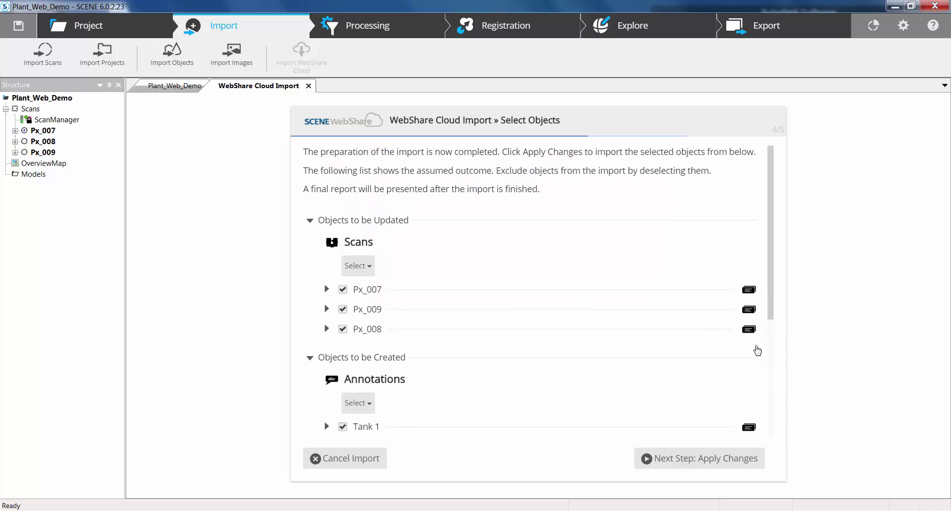
pyautogui.click(721, 459)
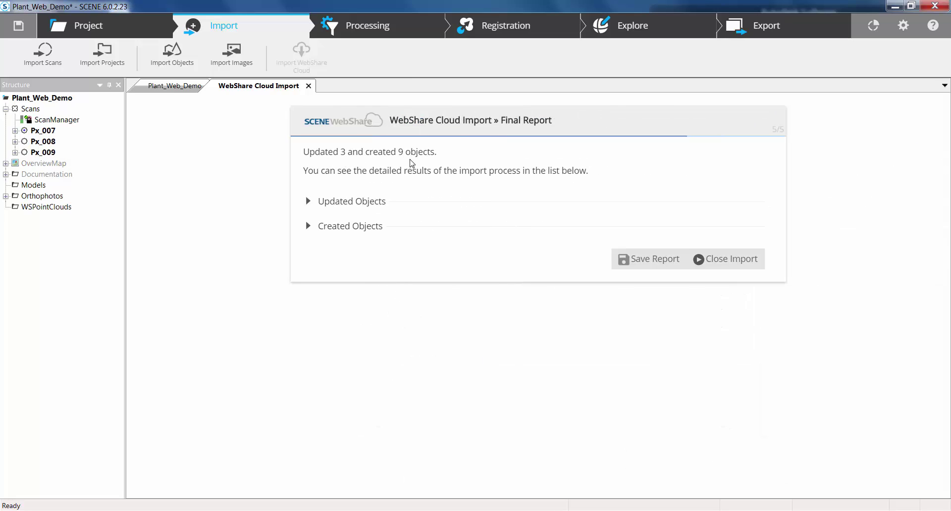
# - Check the 3 updated and 9 created objects in the Final Report and save the report
pyautogui.click(330, 203)
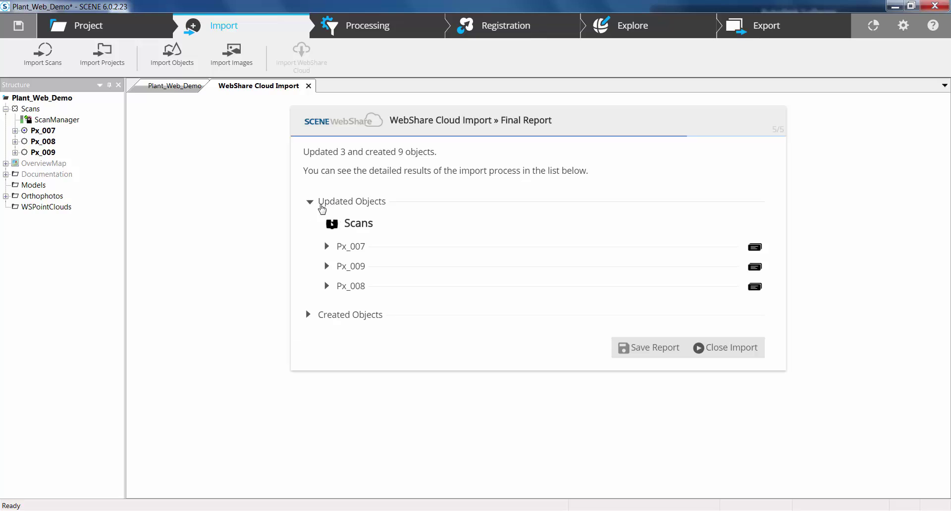
pyautogui.click(320, 203)
pyautogui.click(323, 225)
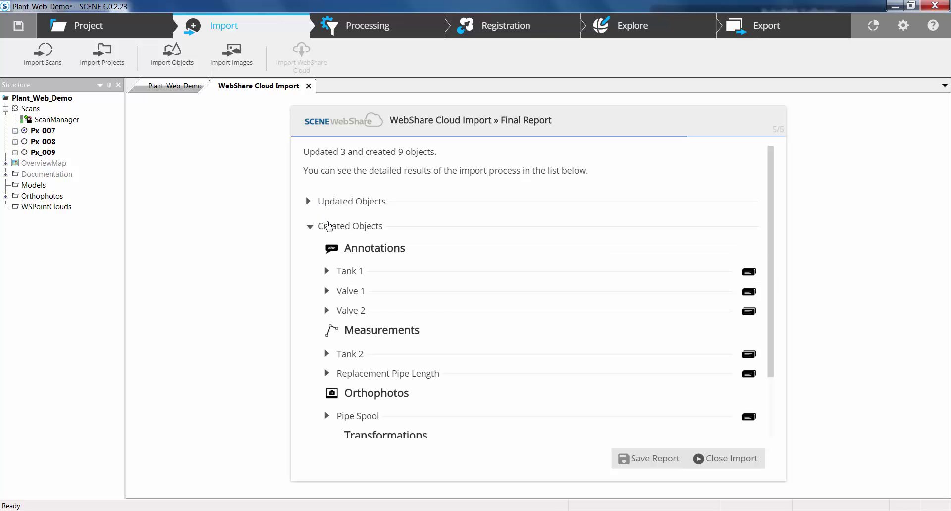
pyautogui.click(329, 227)
pyautogui.click(651, 268)
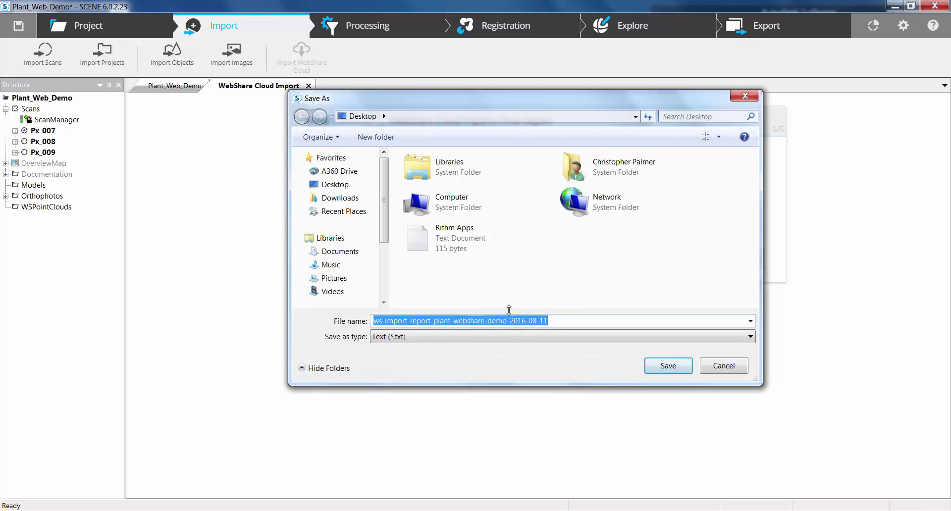
pyautogui.click(662, 367)
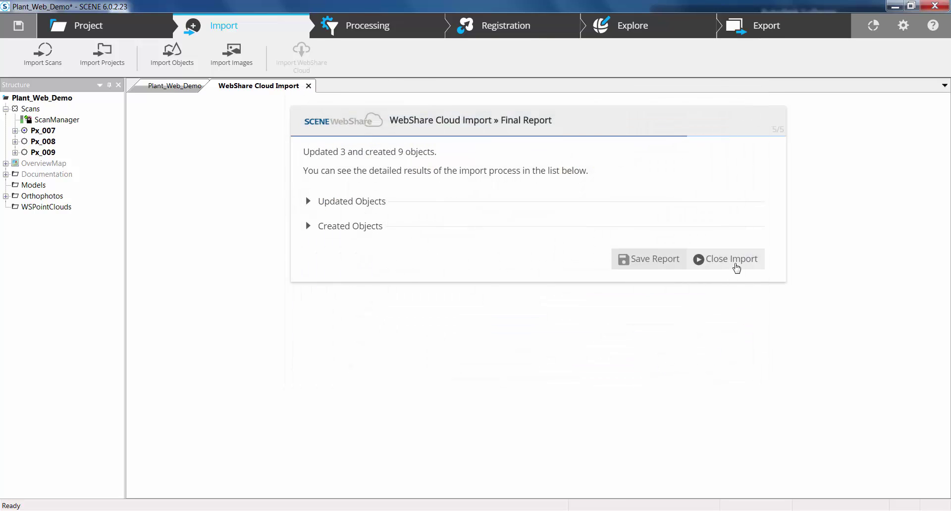
# - Finish the import and fly the view to the imported Valve2 annotation
pyautogui.click(737, 268)
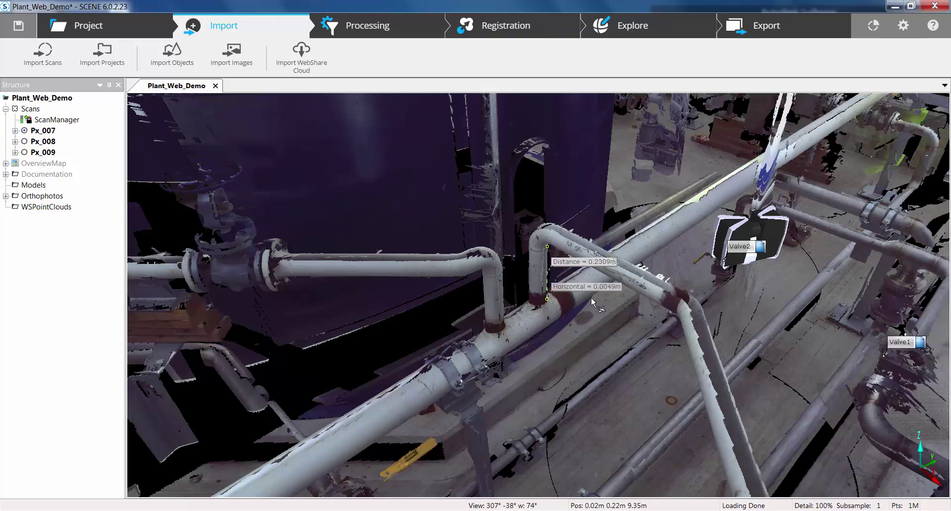
pyautogui.doubleClick(721, 274)
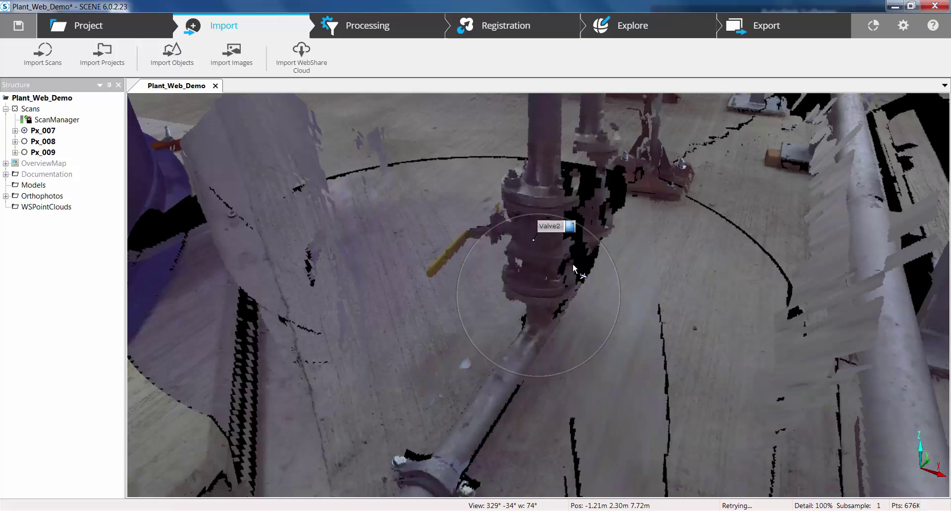
pyautogui.click(558, 229)
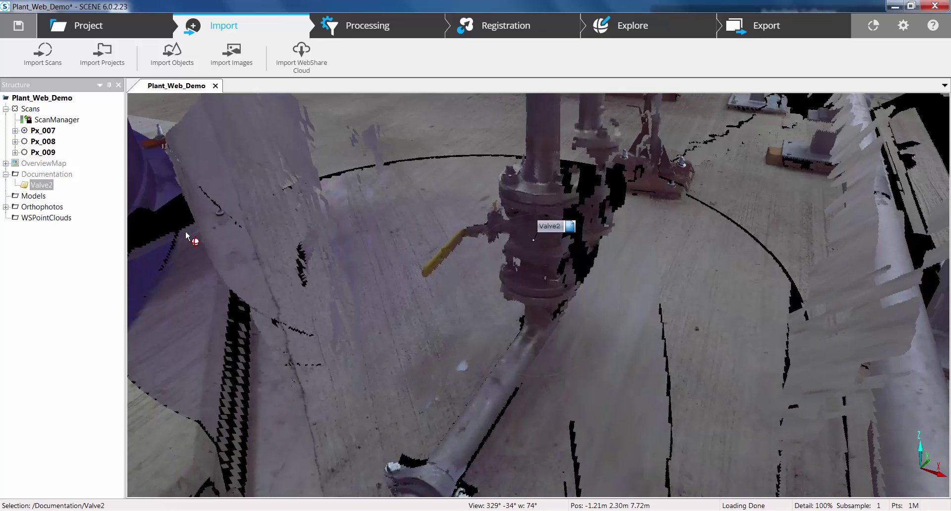
# - Check that Valve2's properties show the description 'To be repaired'
pyautogui.rightClick(42, 190)
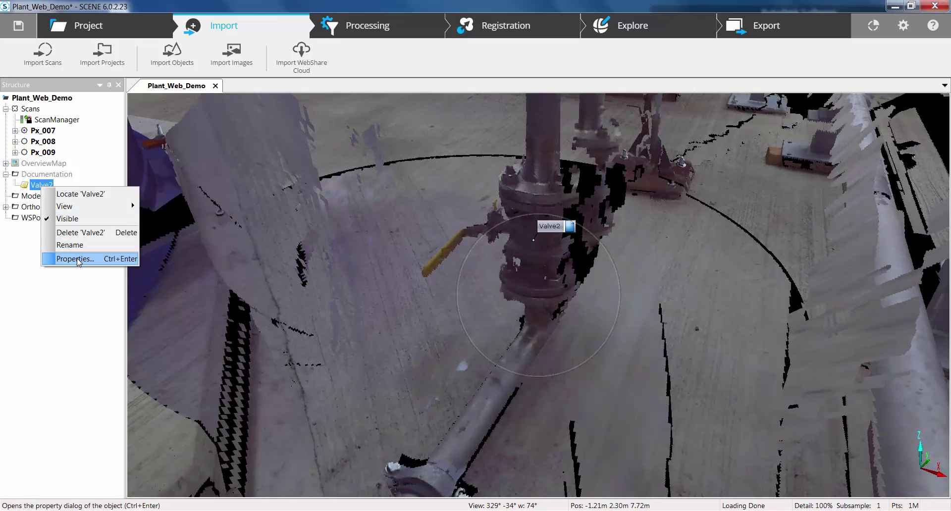
pyautogui.click(62, 260)
pyautogui.tripleClick(204, 110)
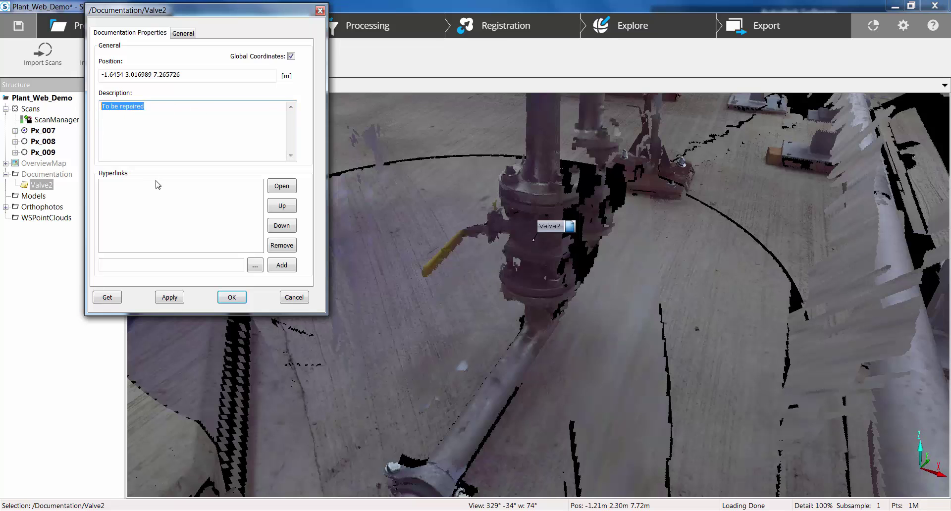
pyautogui.click(321, 11)
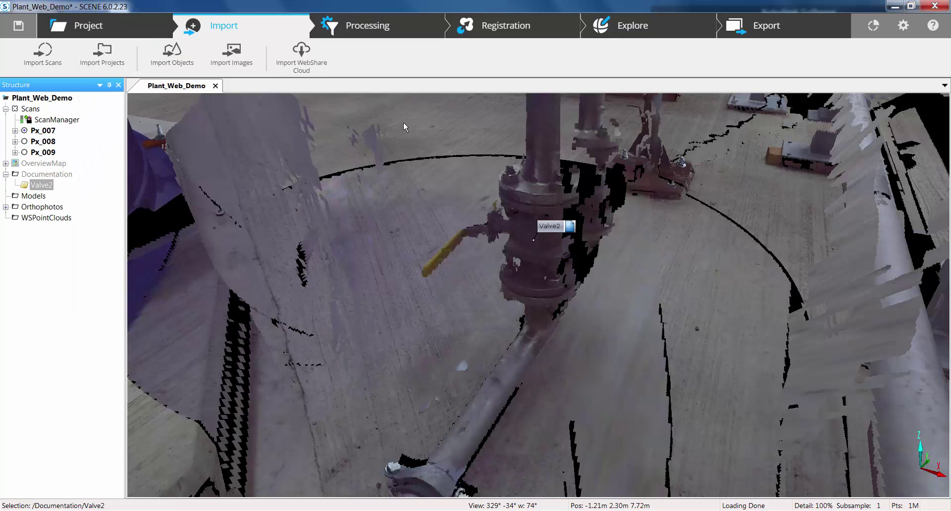
pyautogui.moveTo(497, 266); pyautogui.dragTo(917, 214)
# - Check ReplacementPipeLength's properties: overall 0.2309 m, vertical 0.2308 m, horizontal 0.0049 m
pyautogui.doubleClick(659, 221)
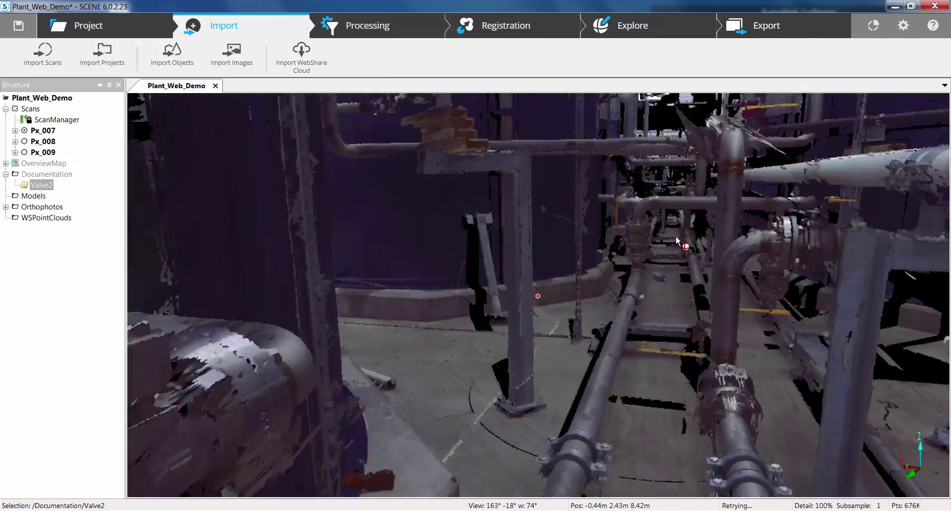
pyautogui.moveTo(664, 256); pyautogui.dragTo(627, 324)
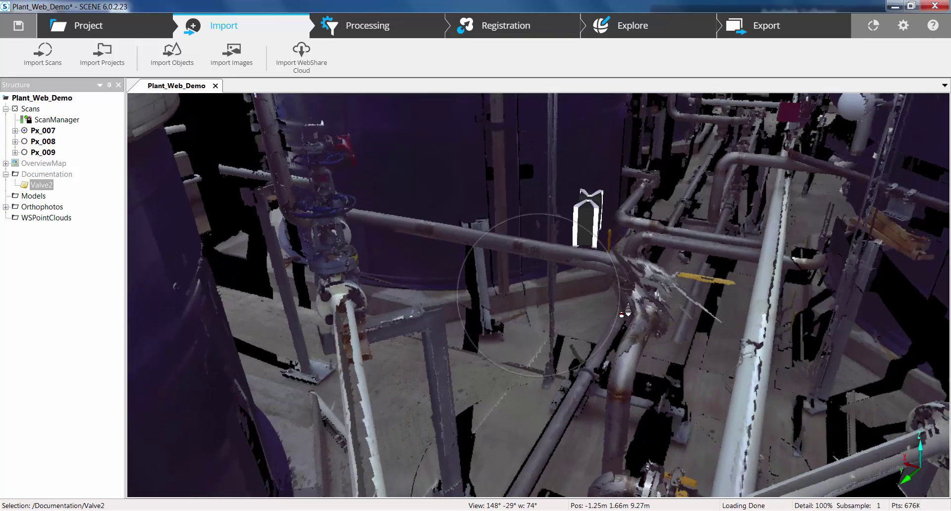
pyautogui.scroll(-4, 587, 429)
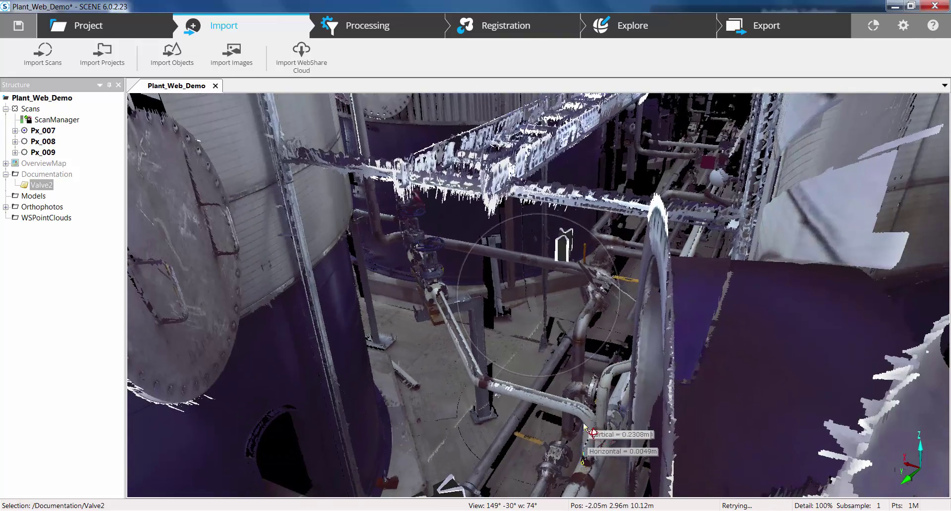
pyautogui.doubleClick(589, 450)
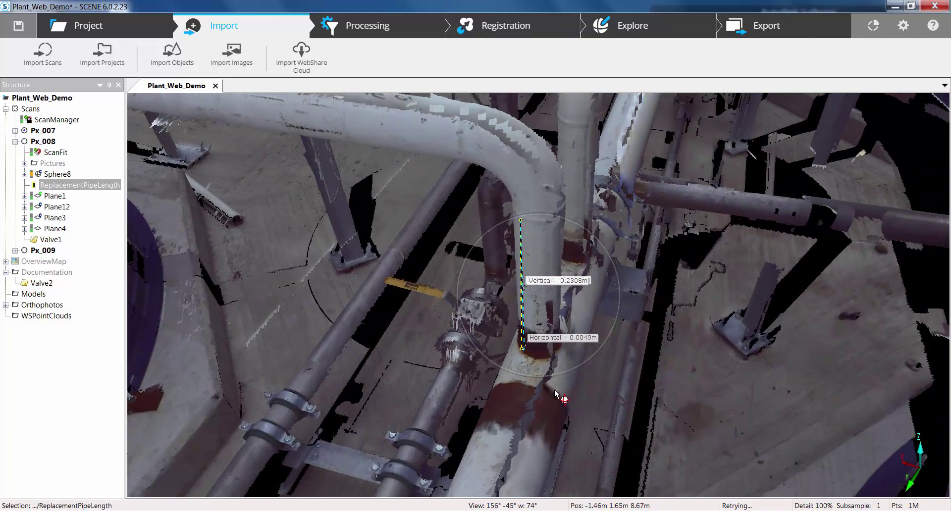
pyautogui.rightClick(99, 185)
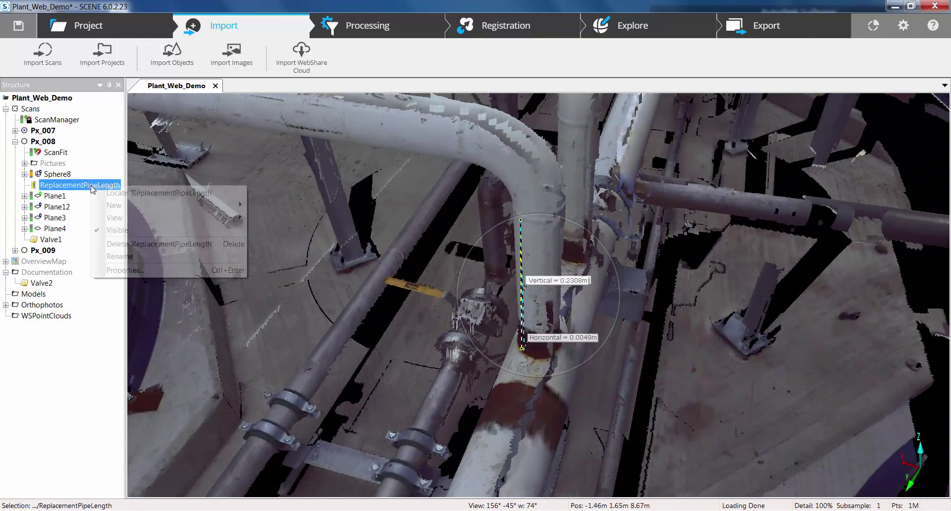
pyautogui.click(142, 268)
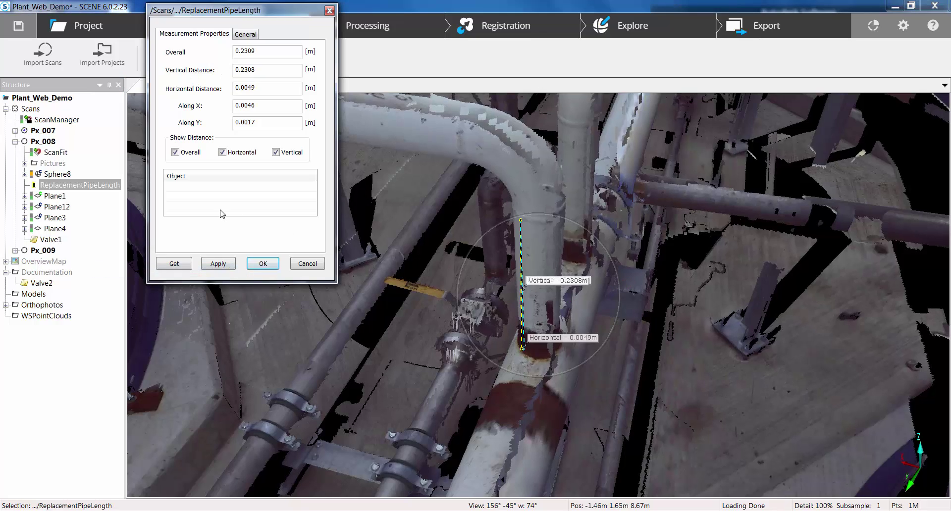
pyautogui.click(329, 10)
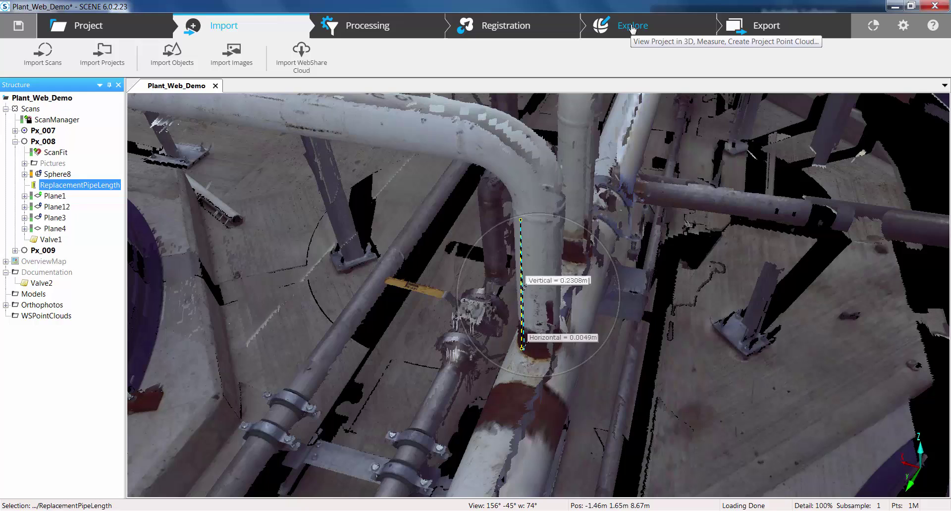
# - In the Explore tab, confirm the PipeSpool orthophoto is listed under Orthophotos
pyautogui.click(609, 27)
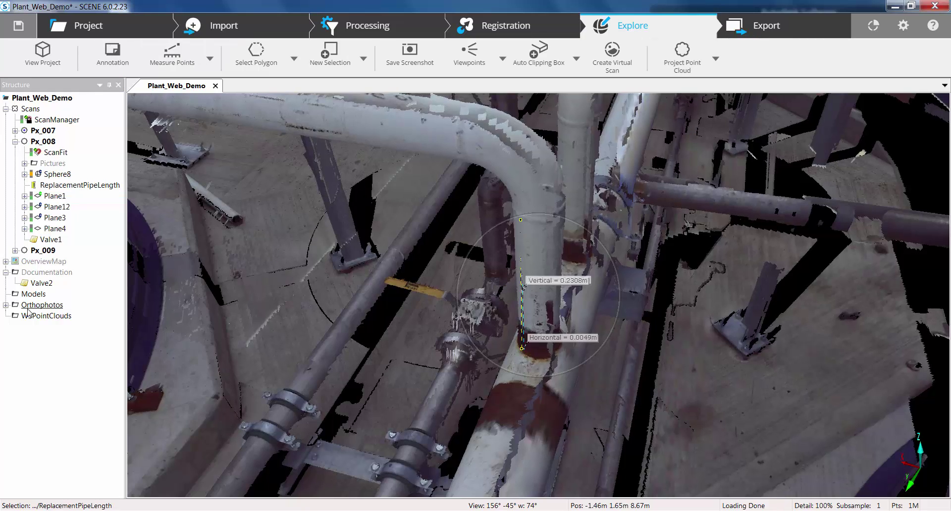
pyautogui.click(5, 306)
pyautogui.click(40, 316)
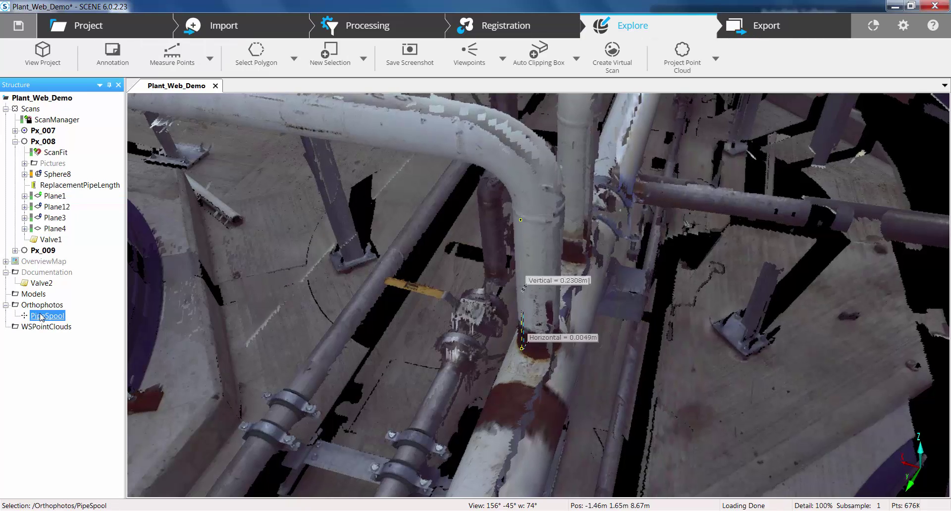
pyautogui.rightClick(41, 315)
pyautogui.moveTo(64, 322)
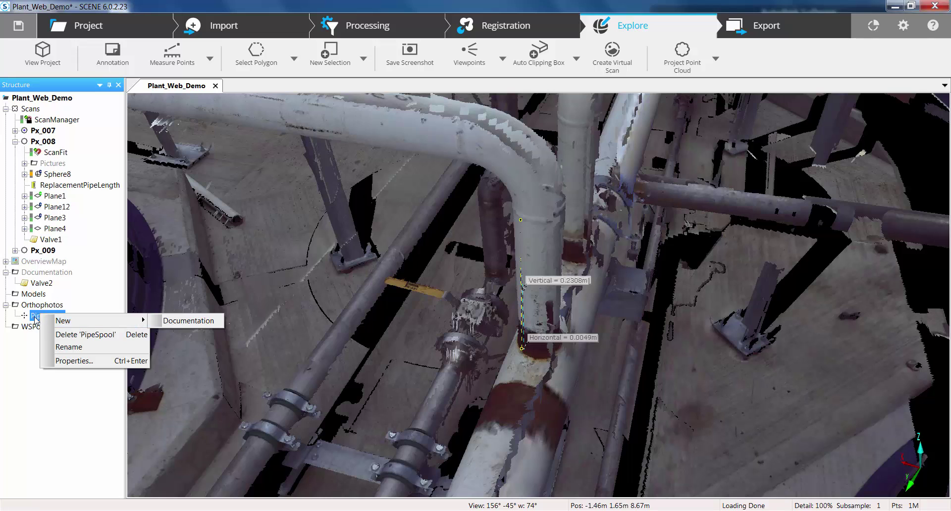
pyautogui.press('Escape')
pyautogui.press('Escape')
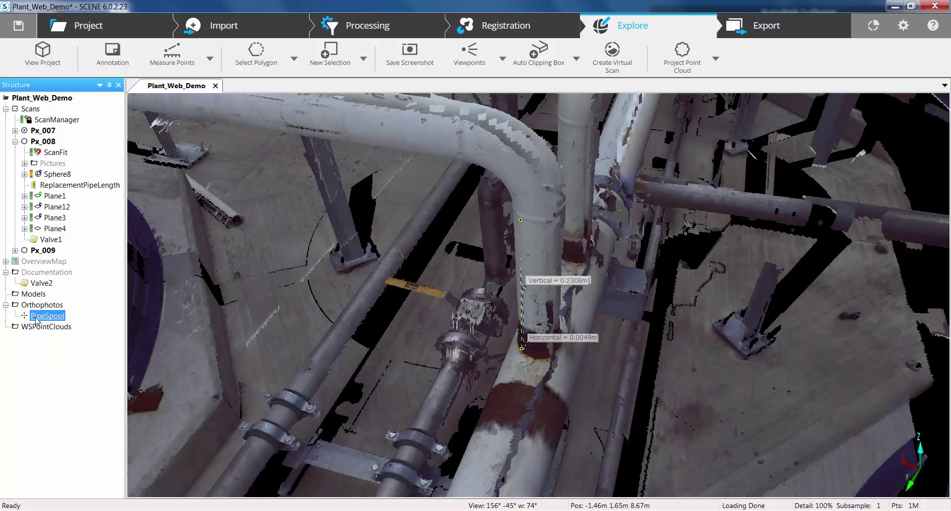
# - Orbit the view to the tanks and select the Tank1 annotation
pyautogui.moveTo(463, 314); pyautogui.dragTo(276, 401)
pyautogui.scroll(-5, 276, 401)
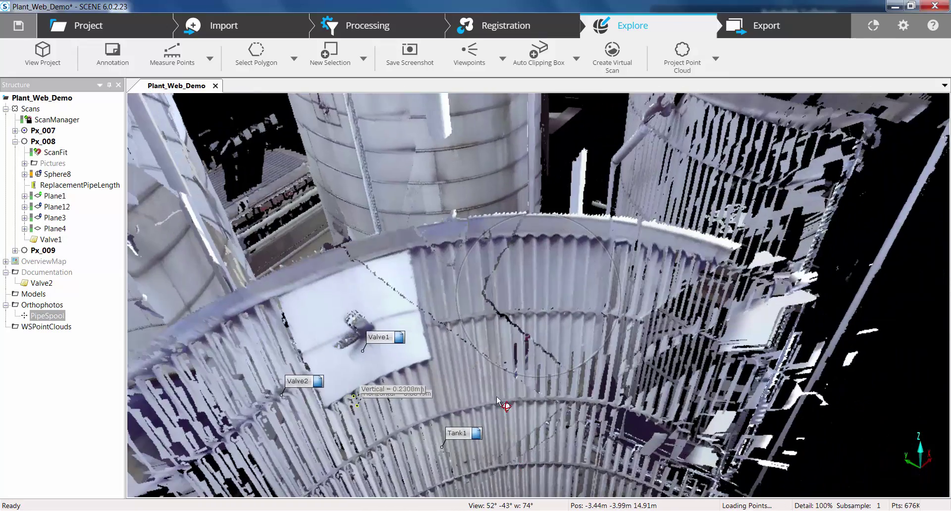
pyautogui.moveTo(498, 401); pyautogui.dragTo(517, 356)
pyautogui.scroll(-5, 516, 356)
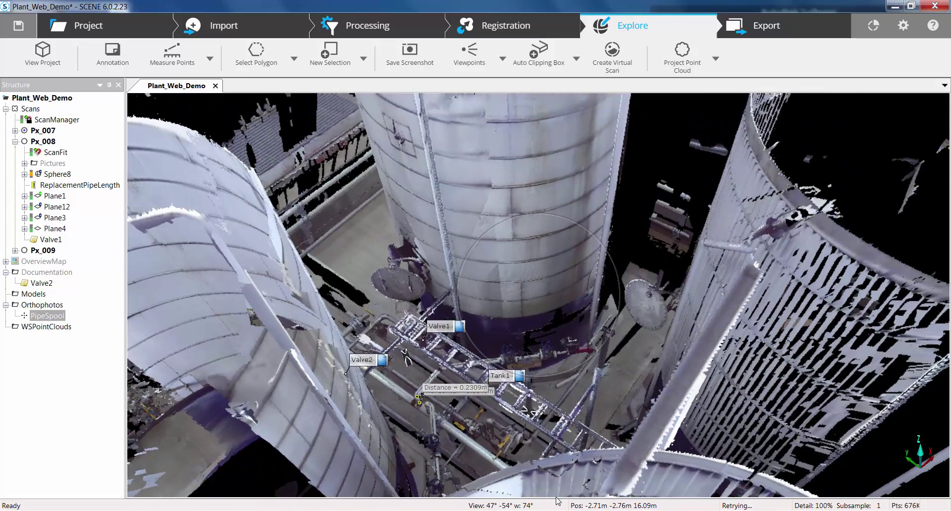
pyautogui.click(505, 377)
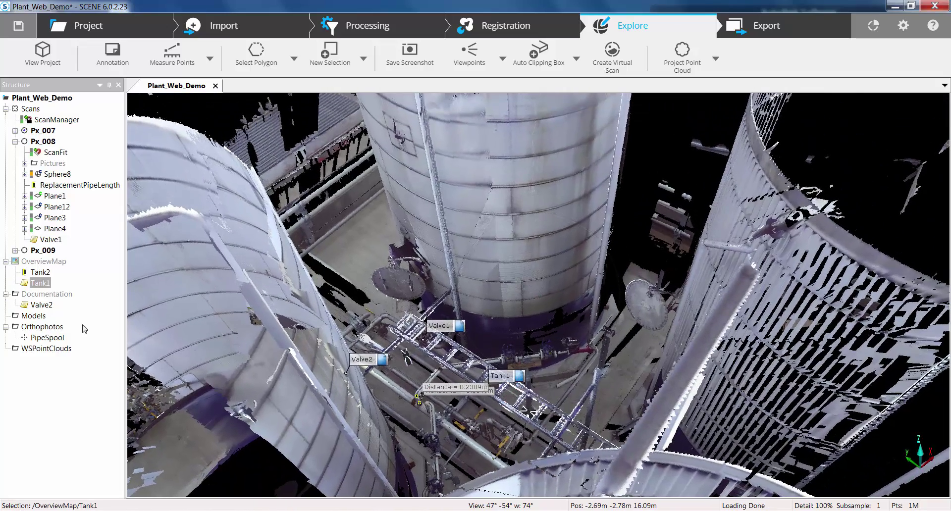
# - Check that Tank1's properties show the description 'Tank to be removed'
pyautogui.rightClick(33, 285)
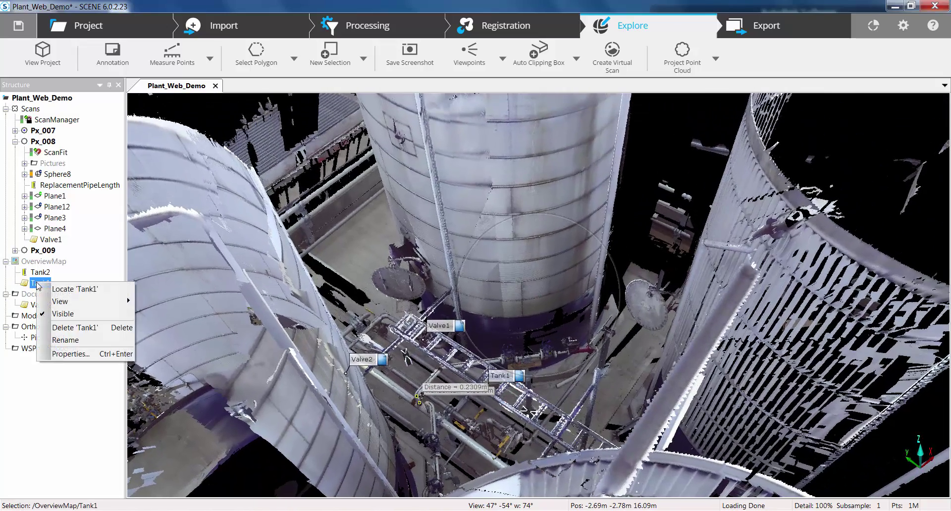
pyautogui.click(73, 353)
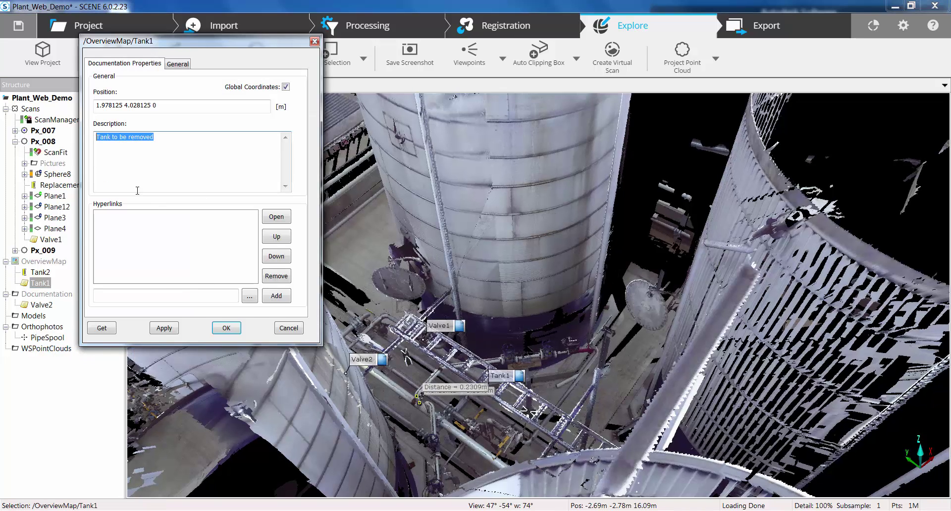
pyautogui.click(314, 42)
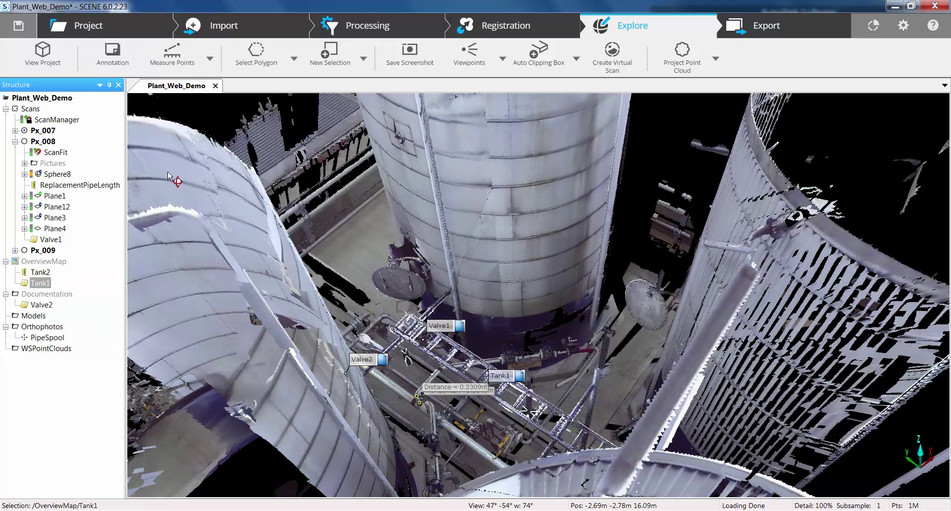
# - Confirm Tank2's measurement is 11.2887 m and orbit to its circle outline
pyautogui.rightClick(40, 272)
pyautogui.click(74, 353)
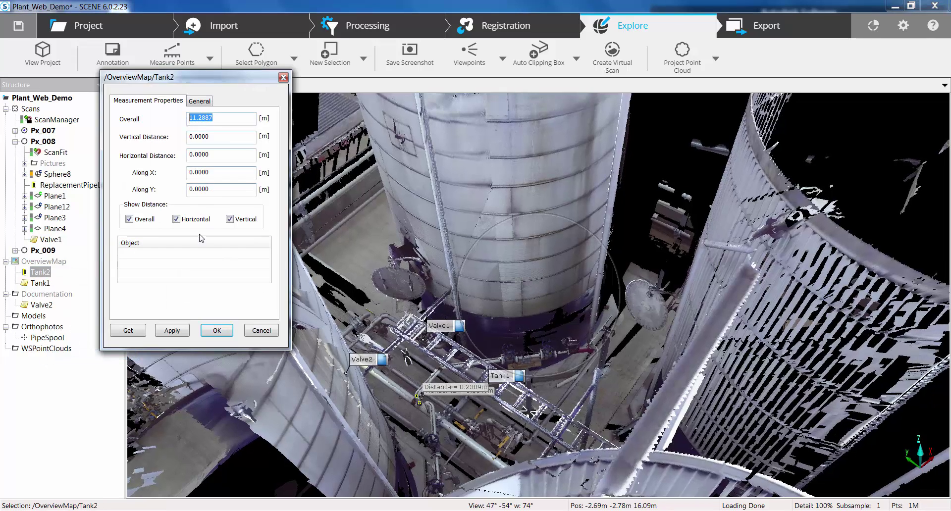
pyautogui.click(197, 104)
pyautogui.click(148, 101)
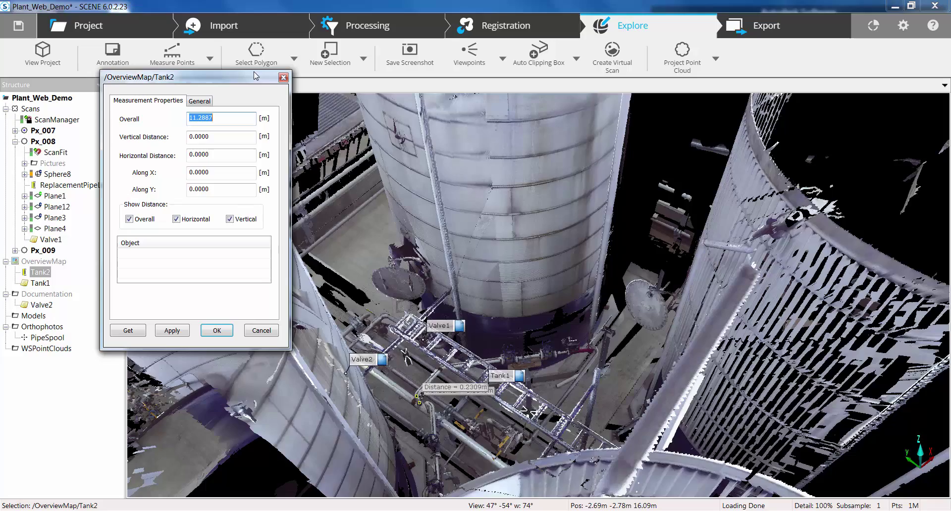
pyautogui.click(284, 77)
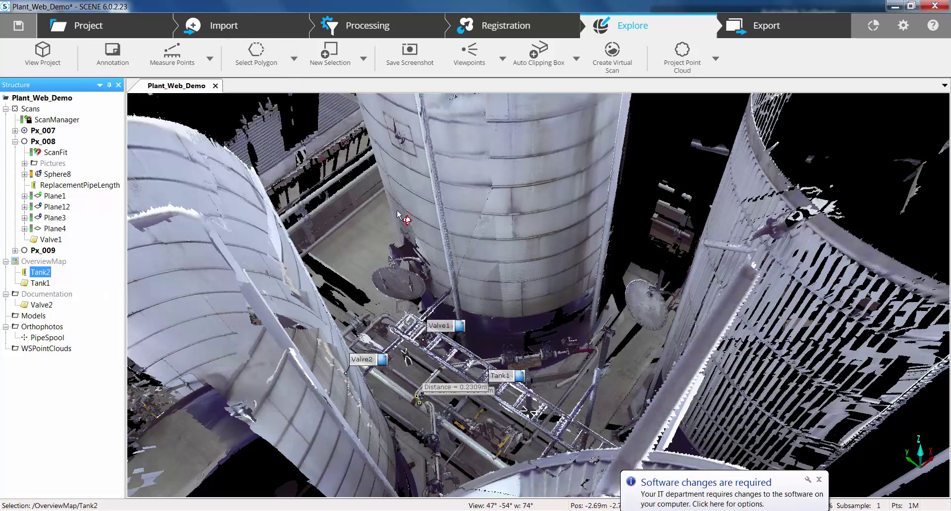
pyautogui.moveTo(572, 372); pyautogui.dragTo(820, 481)
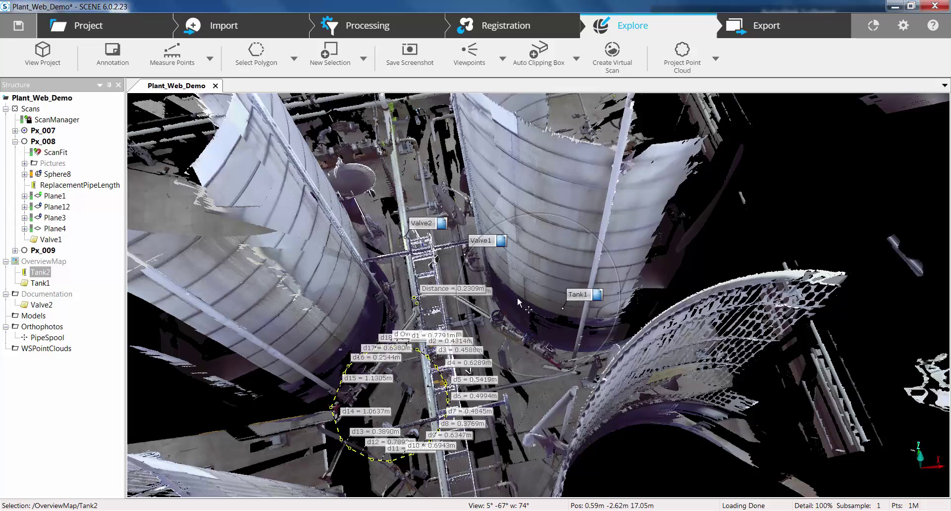